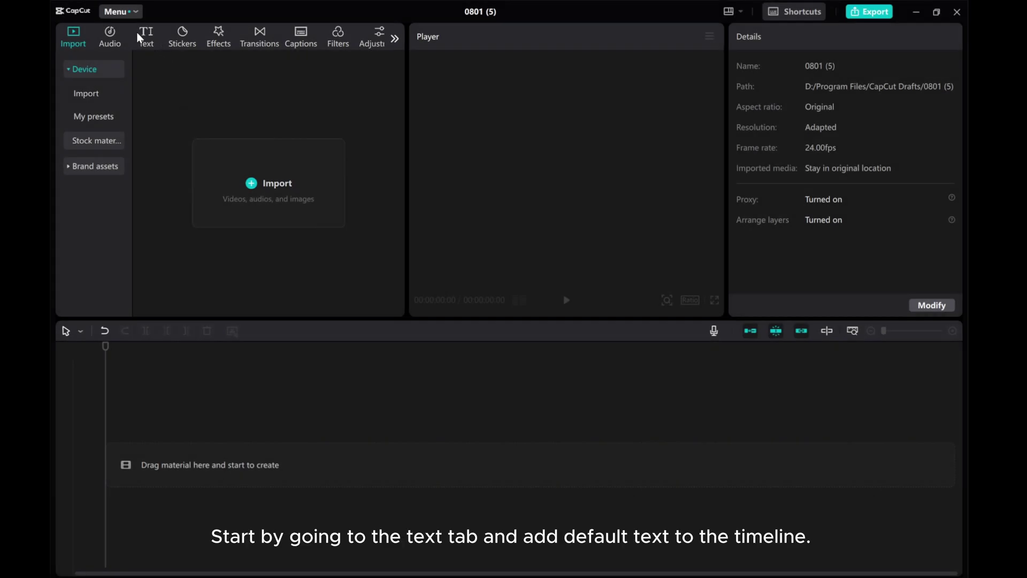
# - Switch the top-left media panel to the Text presets
pyautogui.click(138, 34)
# - Add a default text clip and replace its text with Reflection
pyautogui.click(187, 120)
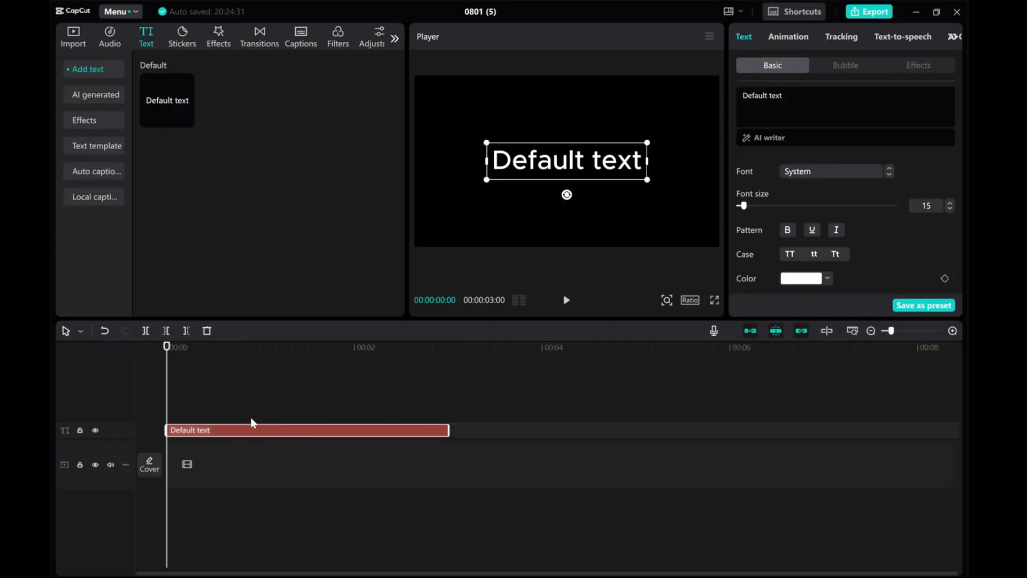
pyautogui.tripleClick(778, 96)
pyautogui.rightClick(764, 96)
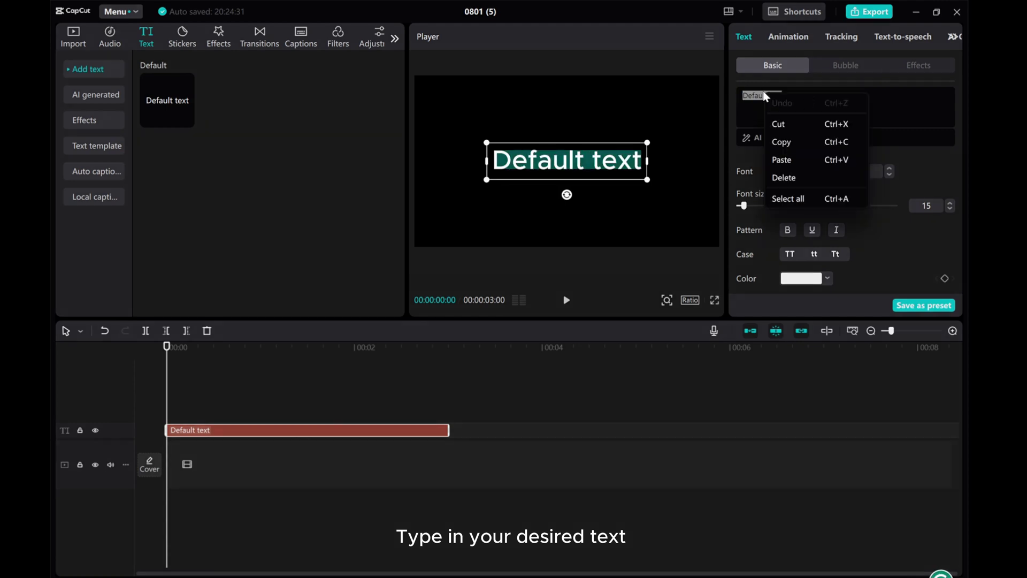
pyautogui.click(782, 159)
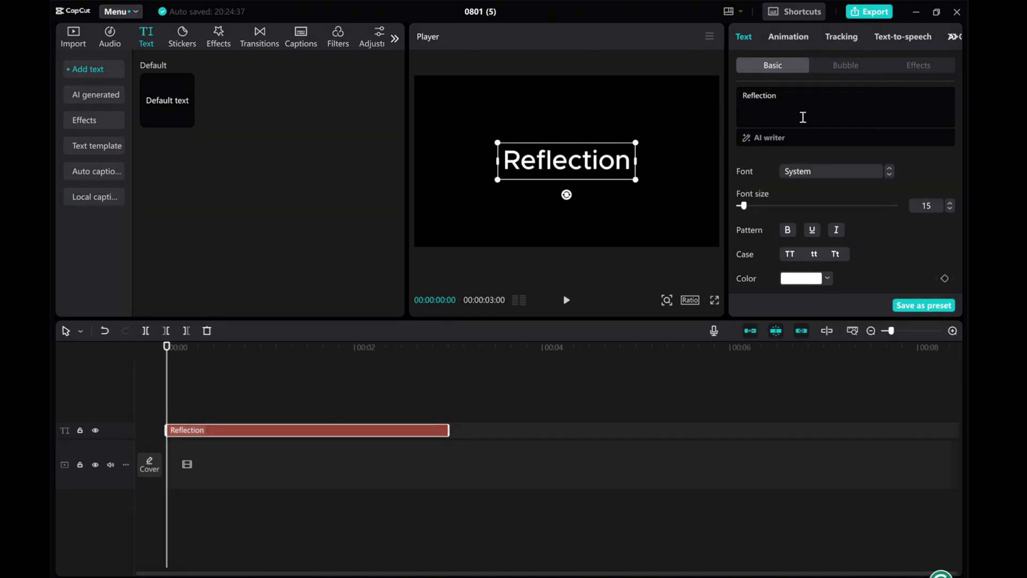
# - Style the text as bold uppercase Impact, size 20, character spacing 1
pyautogui.click(814, 170)
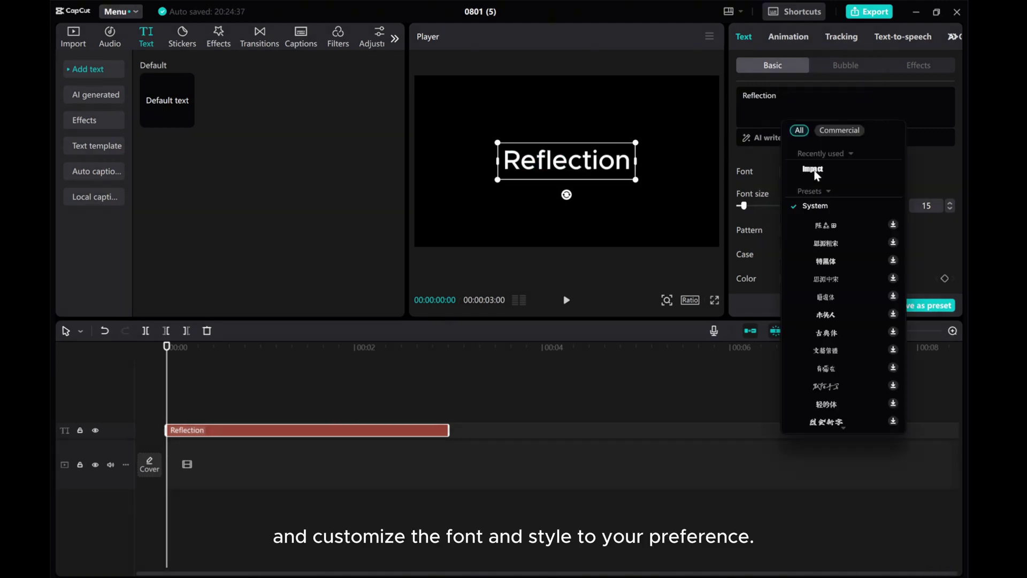
pyautogui.click(808, 167)
pyautogui.click(787, 230)
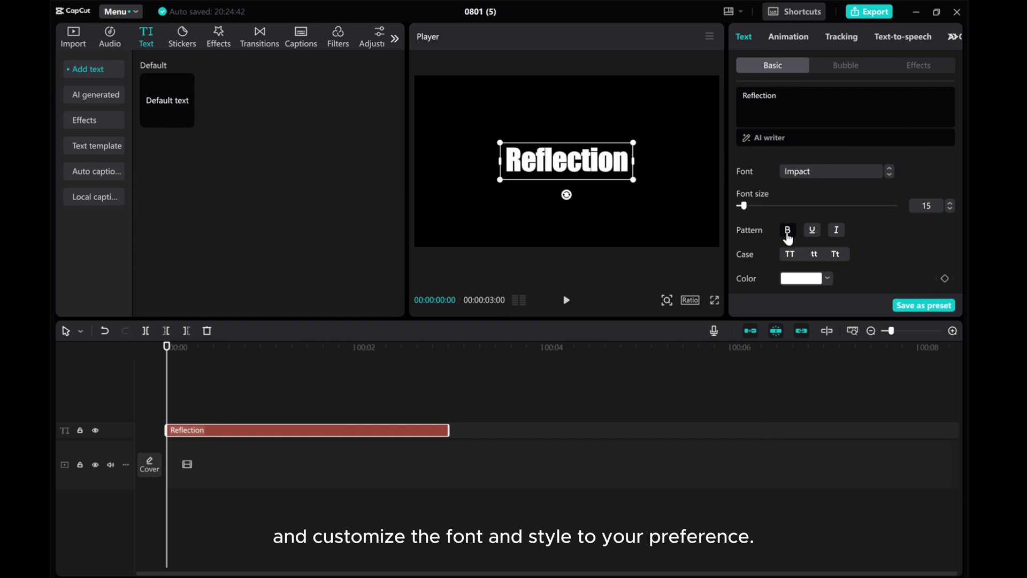
pyautogui.click(790, 254)
pyautogui.moveTo(744, 206); pyautogui.dragTo(749, 203)
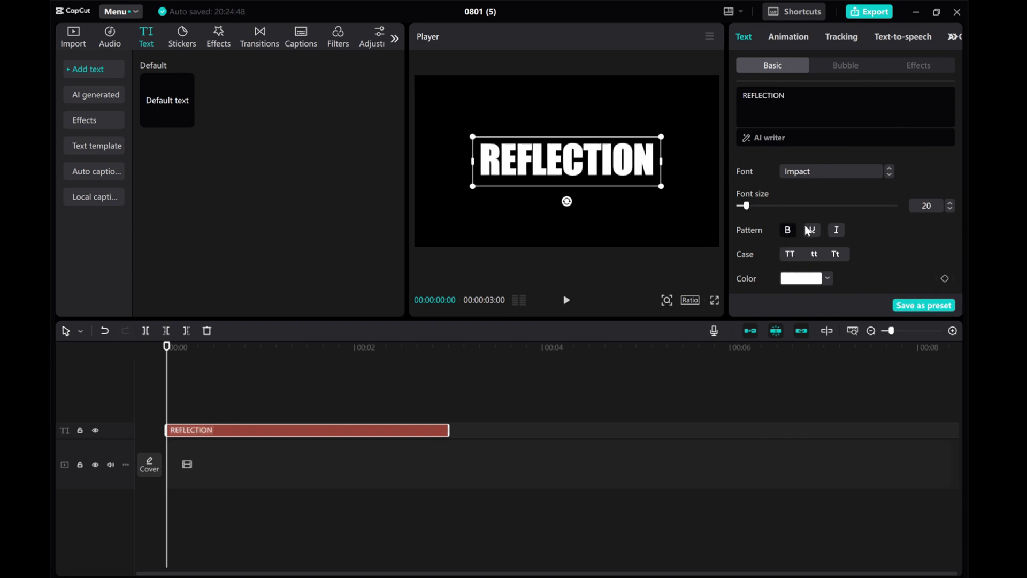
pyautogui.scroll(-2, 809, 231)
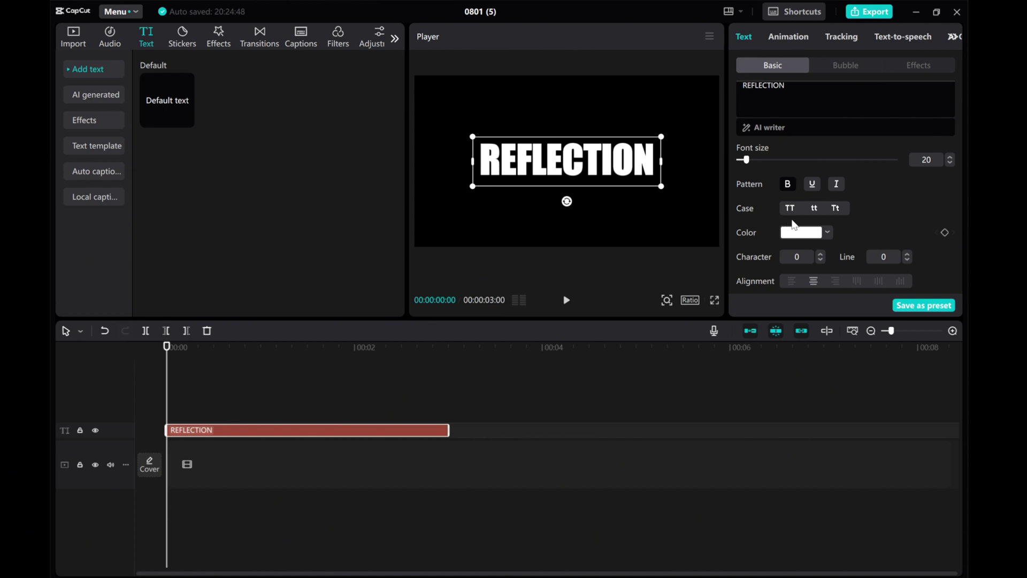
pyautogui.scroll(-2, 808, 211)
pyautogui.click(820, 209)
pyautogui.scroll(2, 811, 211)
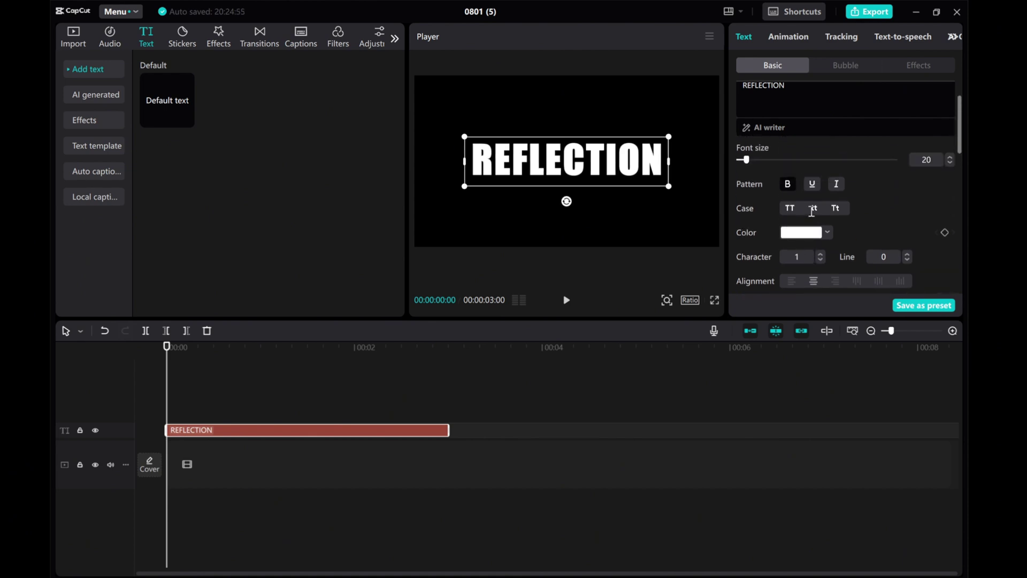
pyautogui.click(785, 37)
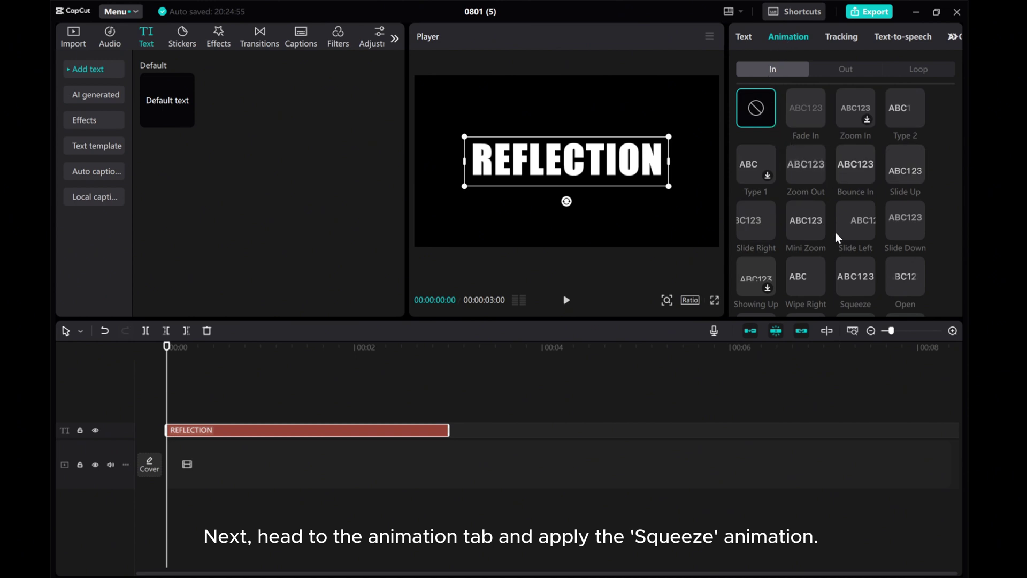
# - Apply a 0.3-second Squeeze In animation, then return the playhead to 00:00
pyautogui.click(859, 278)
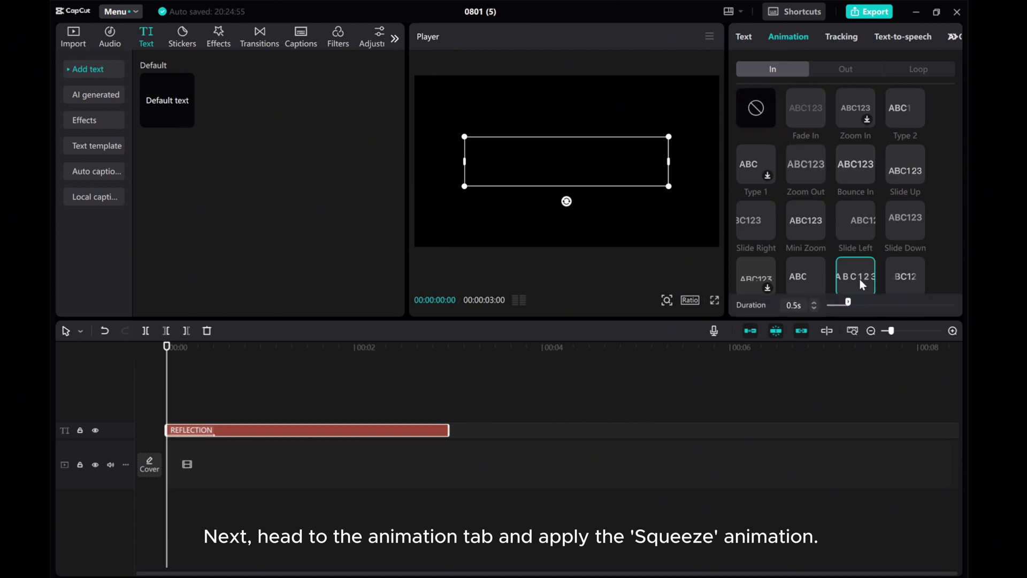
pyautogui.click(814, 308)
pyautogui.click(814, 308)
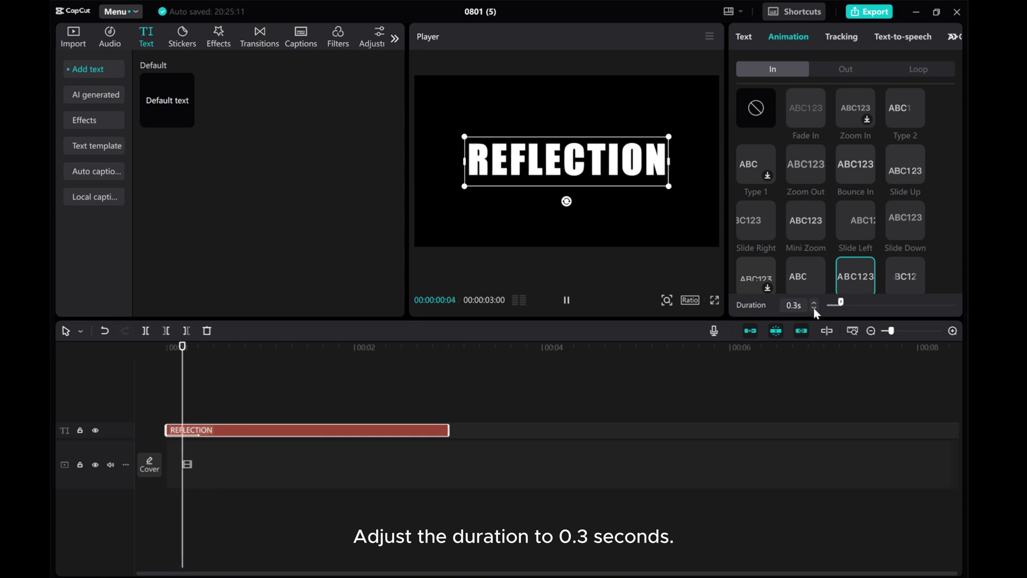
pyautogui.moveTo(194, 395); pyautogui.dragTo(146, 390)
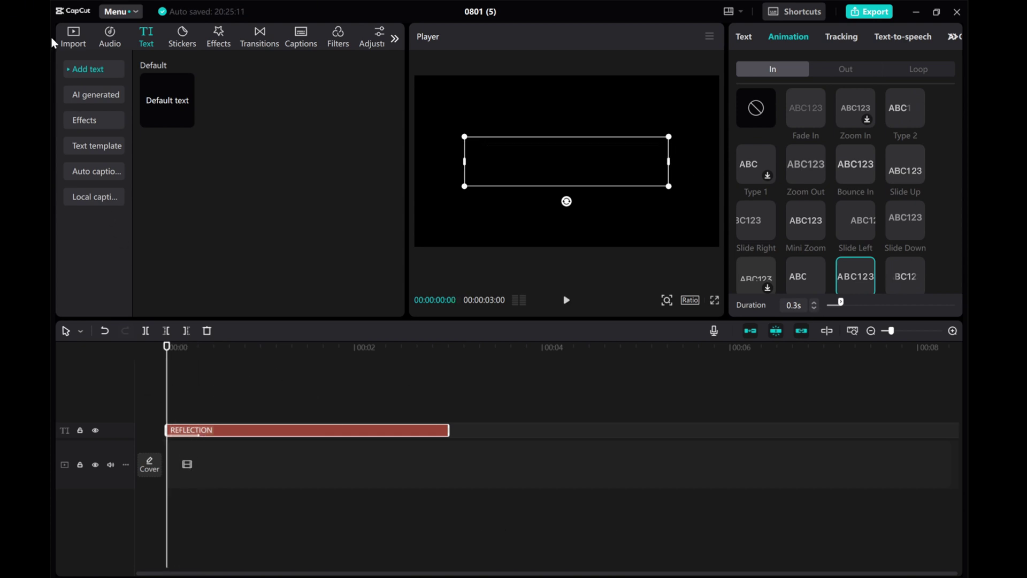
# - Add the black Trending stock clip and trim it to the text's length
pyautogui.click(71, 39)
pyautogui.click(72, 140)
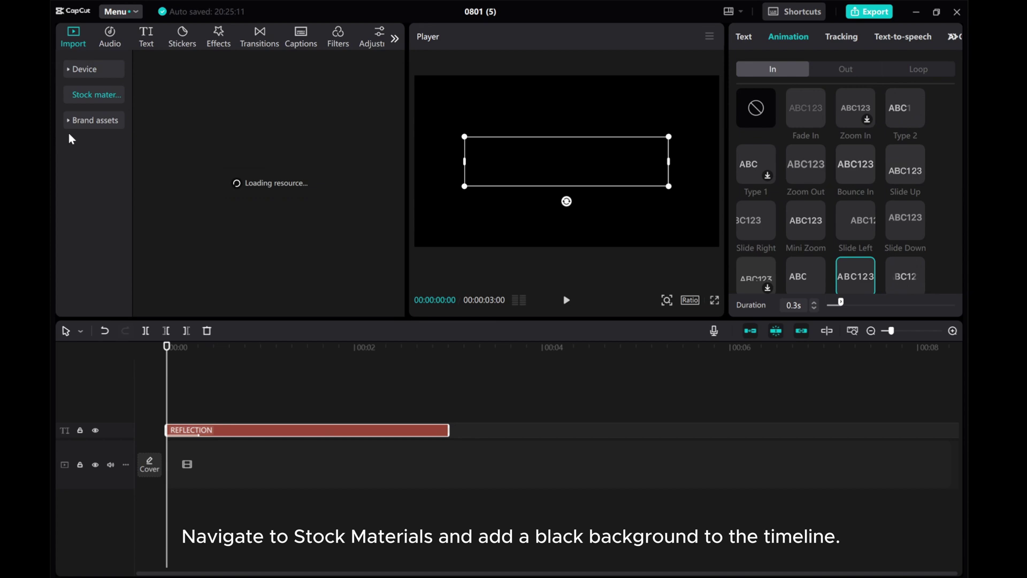
pyautogui.click(69, 96)
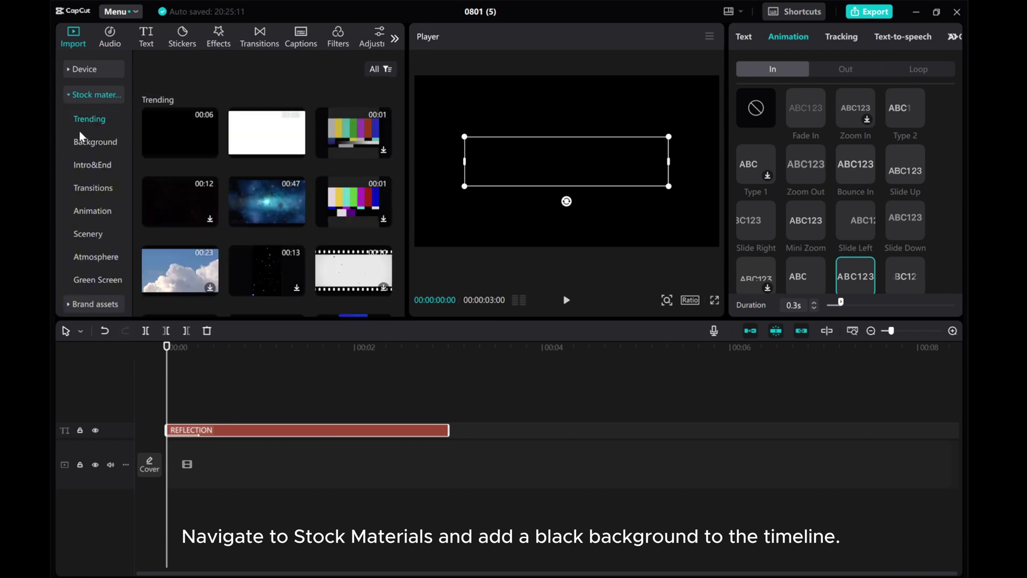
pyautogui.click(209, 150)
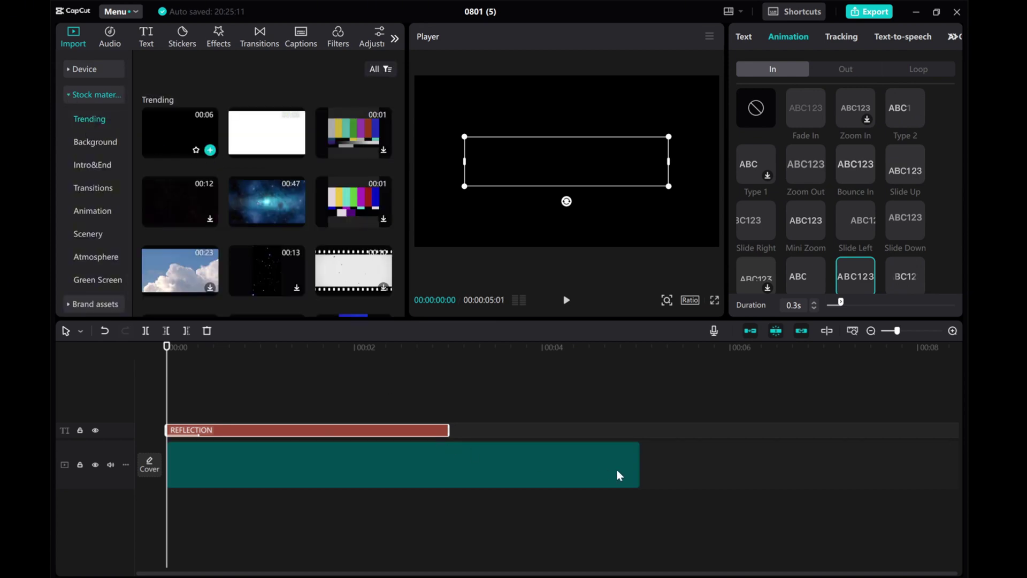
pyautogui.click(637, 471)
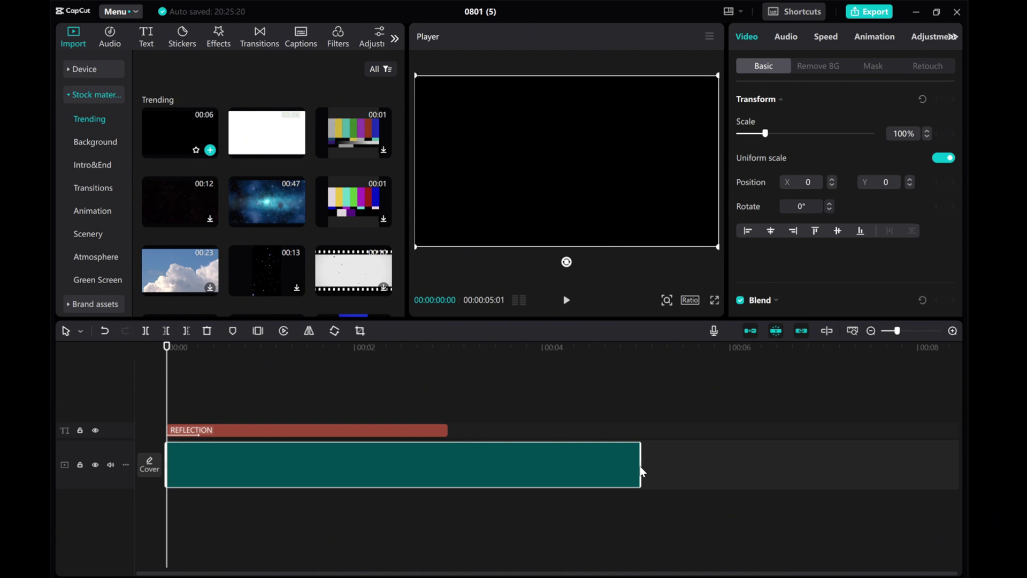
pyautogui.moveTo(639, 465); pyautogui.dragTo(443, 457)
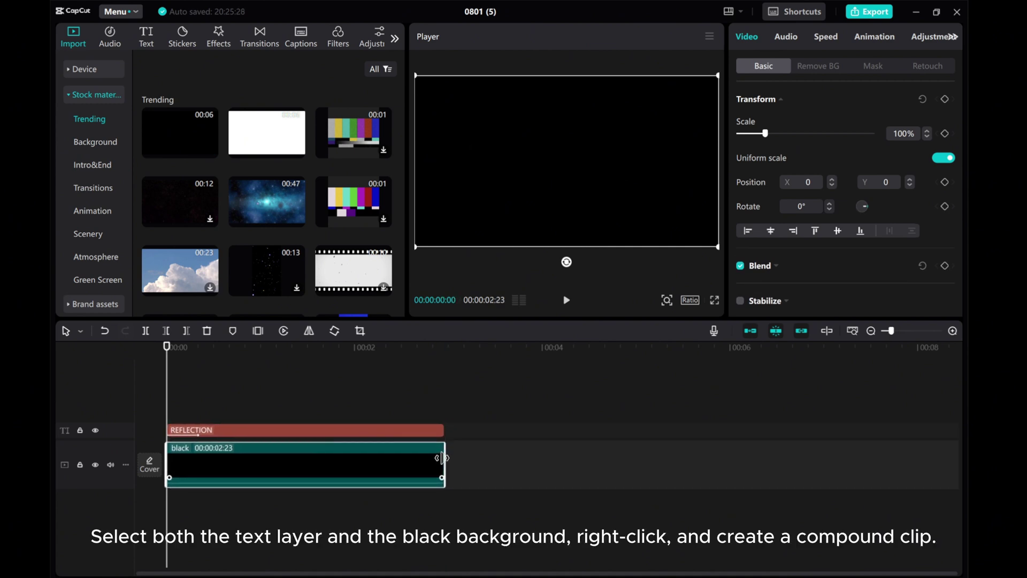
# - Combine the text and black clip into Compound clip1 on an upper track
pyautogui.moveTo(491, 474); pyautogui.dragTo(267, 431)
pyautogui.rightClick(267, 429)
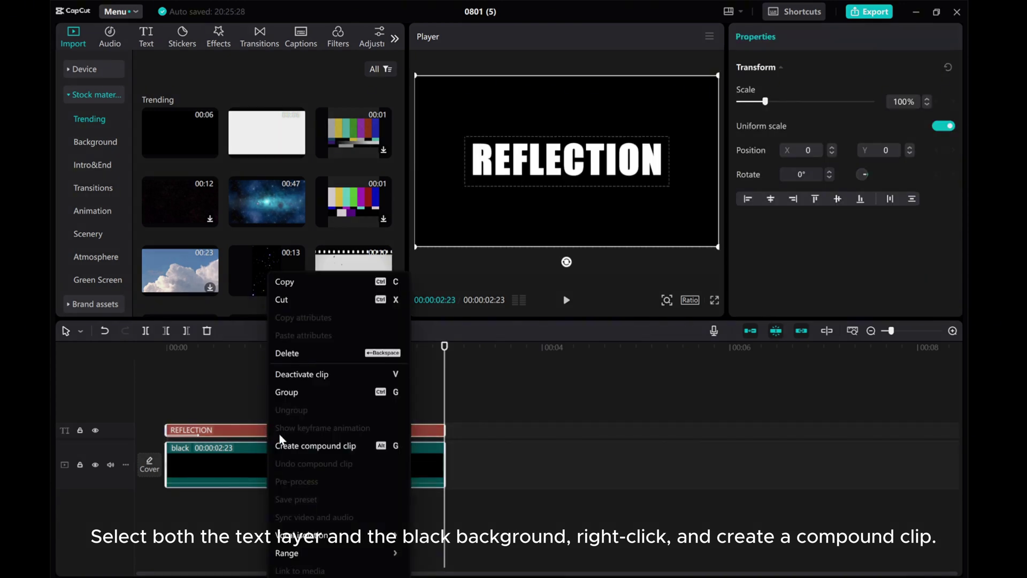
pyautogui.click(282, 444)
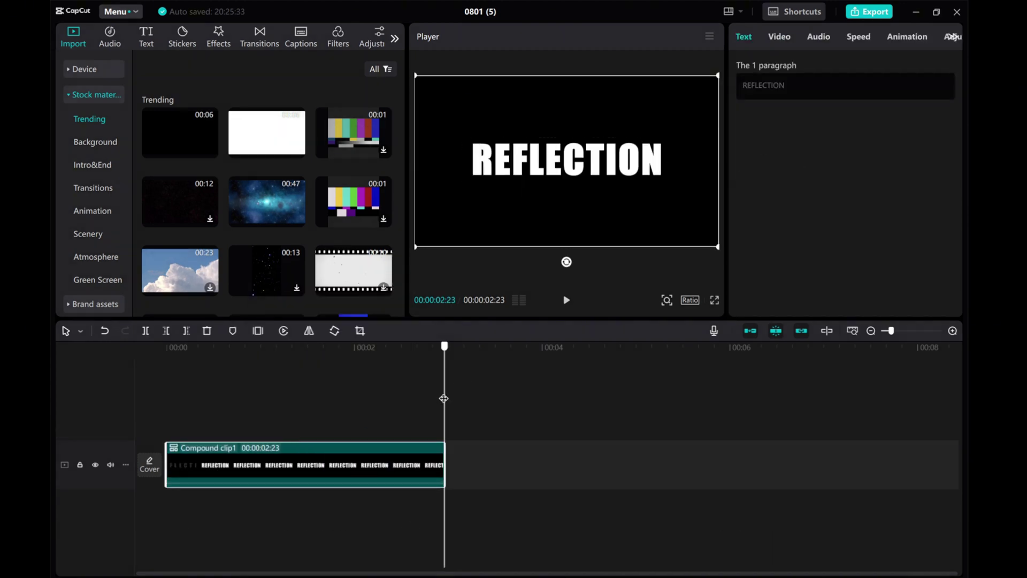
pyautogui.moveTo(442, 395); pyautogui.dragTo(270, 398)
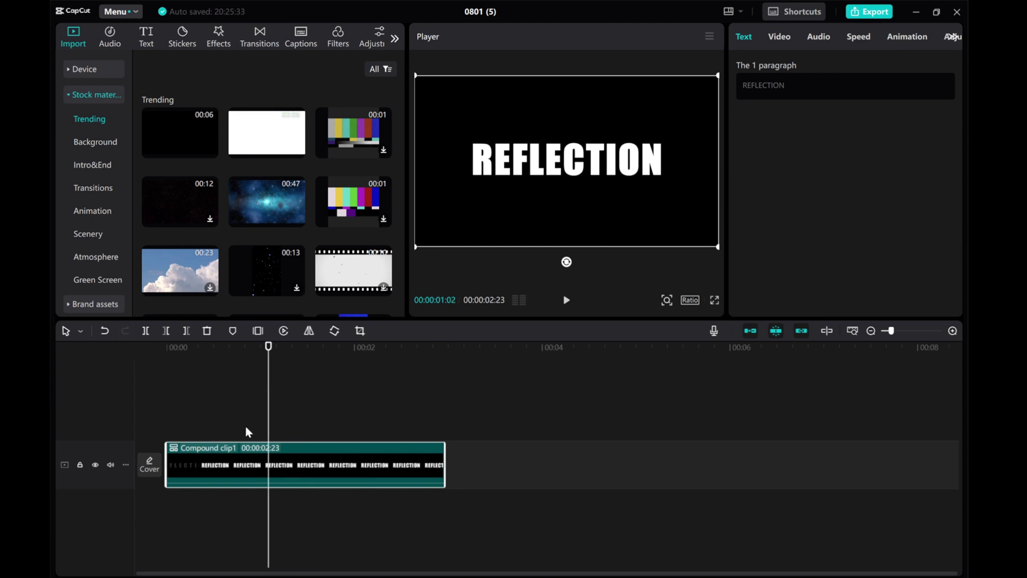
pyautogui.moveTo(238, 448); pyautogui.dragTo(137, 338)
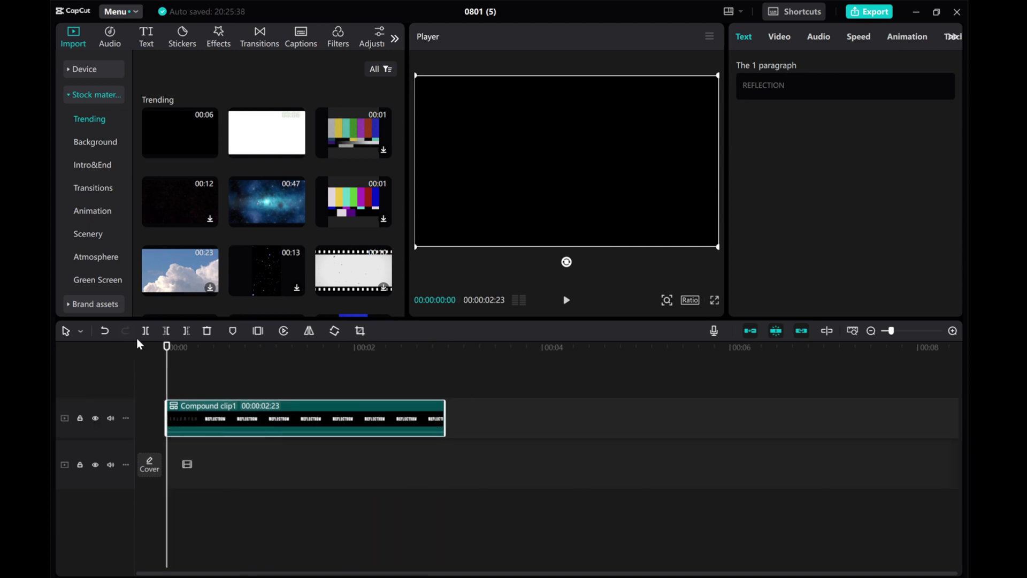
# - Add the golden particle video on the main track, trimmed to end with the text
pyautogui.click(83, 70)
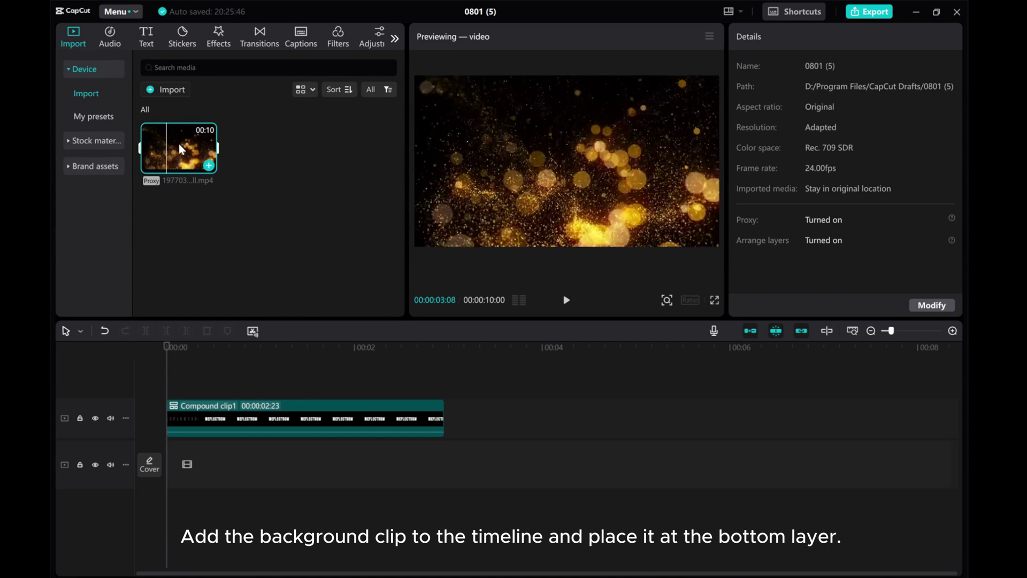
pyautogui.click(209, 166)
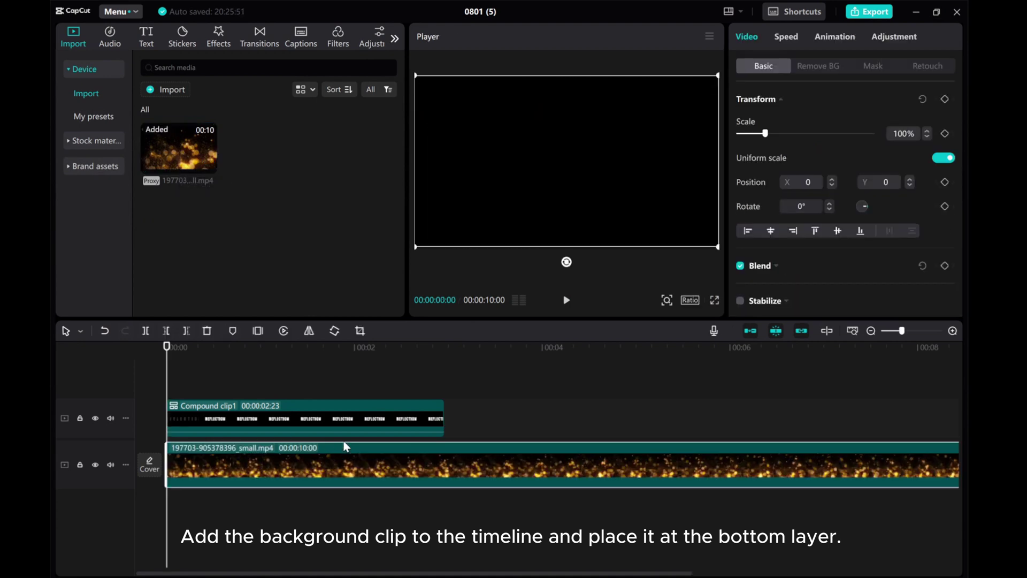
pyautogui.press('Down')
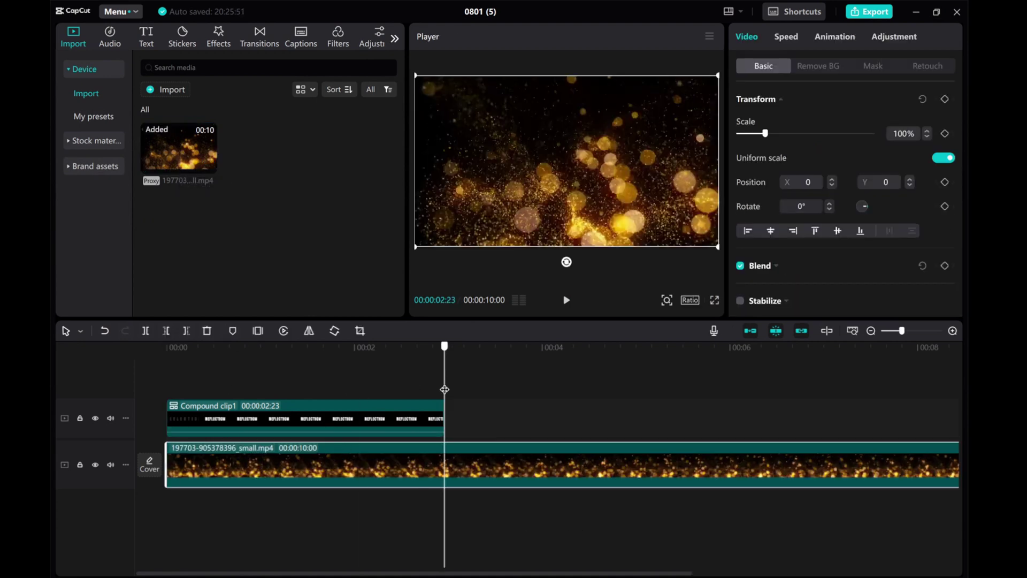
pyautogui.click(186, 330)
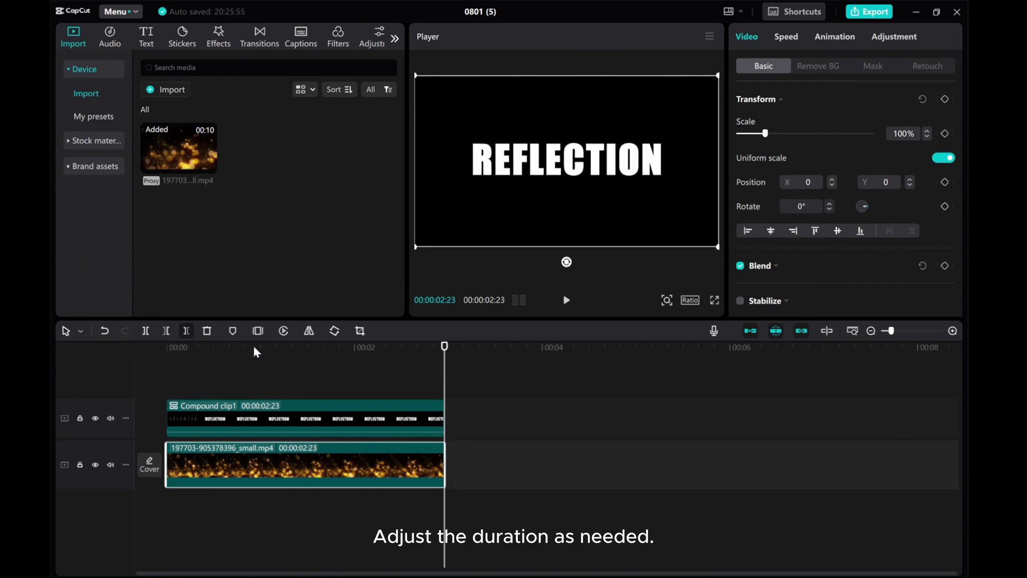
pyautogui.moveTo(447, 386); pyautogui.dragTo(255, 384)
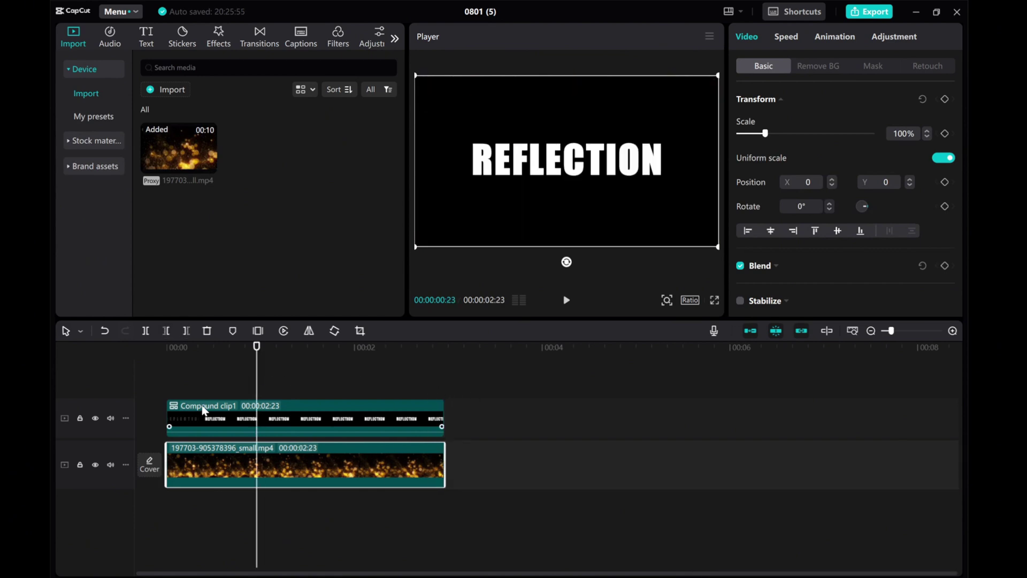
# - Set Compound clip1's blend mode to Darken
pyautogui.click(212, 421)
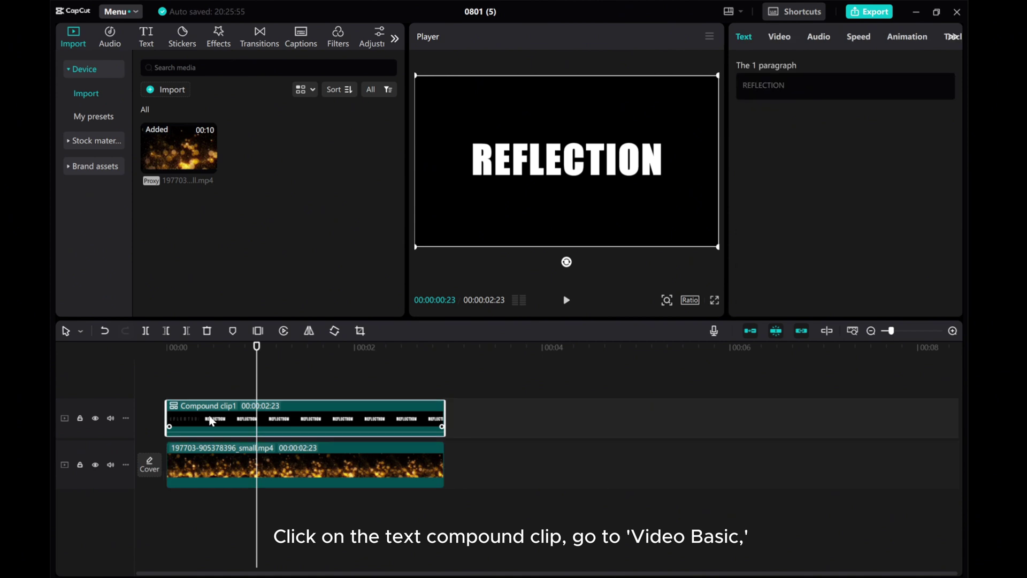
pyautogui.click(778, 41)
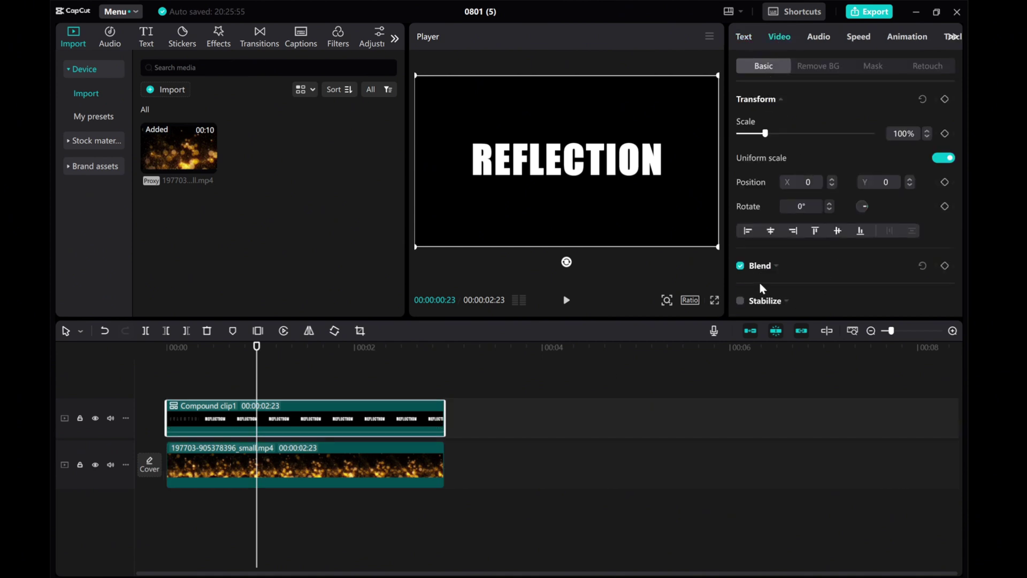
pyautogui.click(759, 266)
pyautogui.scroll(-1, 836, 274)
pyautogui.click(825, 245)
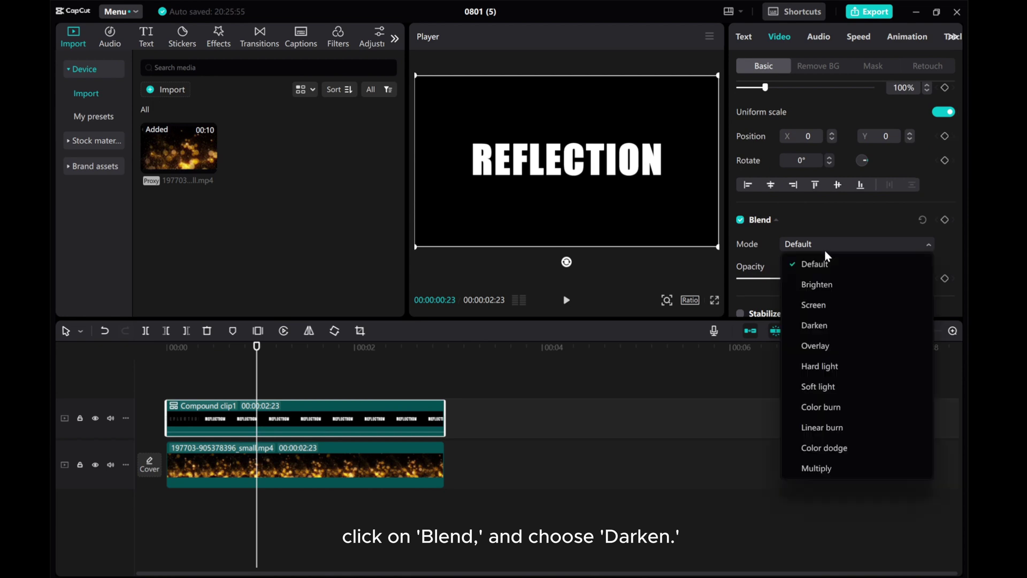
pyautogui.click(815, 325)
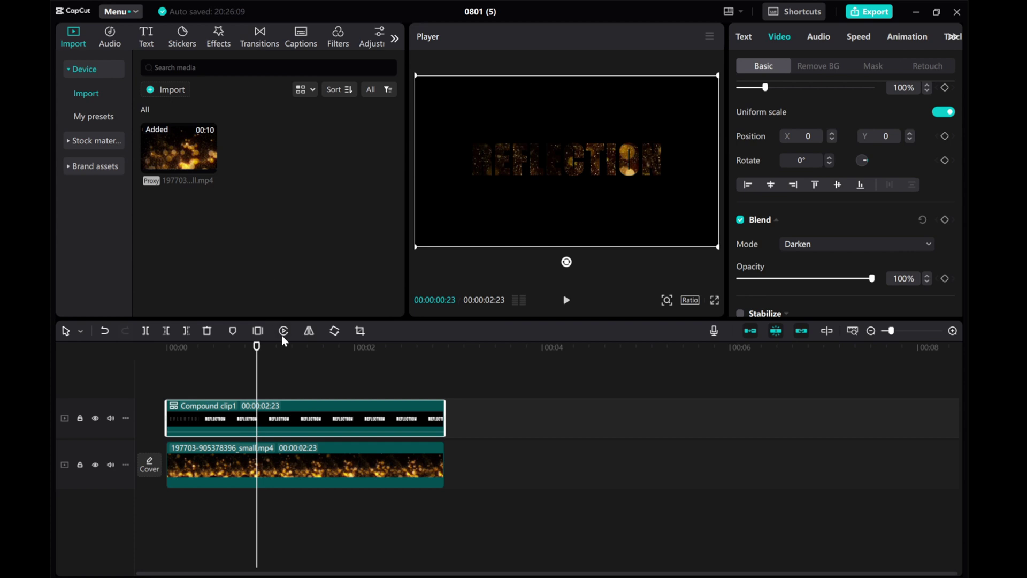
# - Lock the top track and shift the glitter video up behind the REFLECTION letters
pyautogui.click(80, 418)
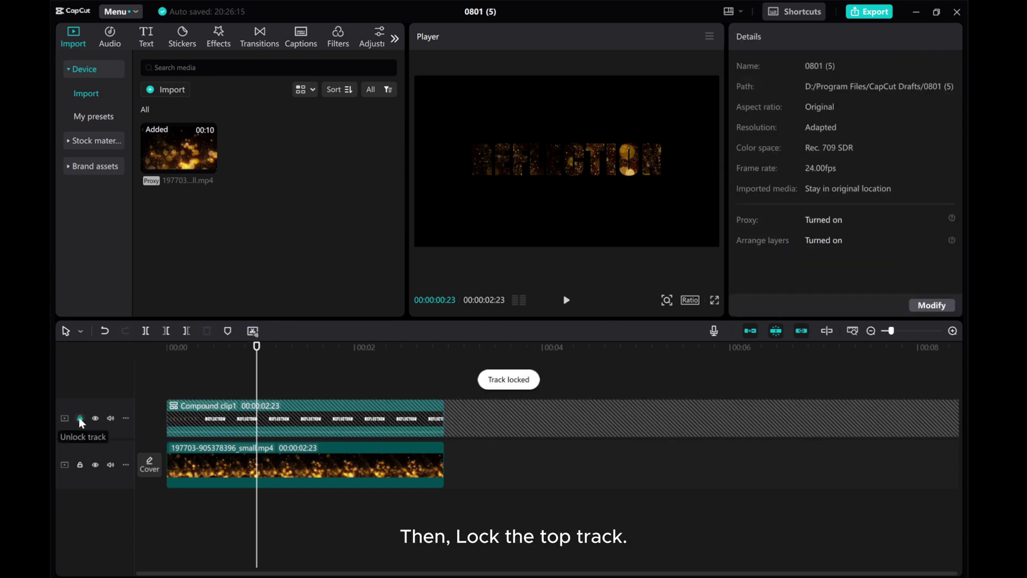
pyautogui.click(329, 467)
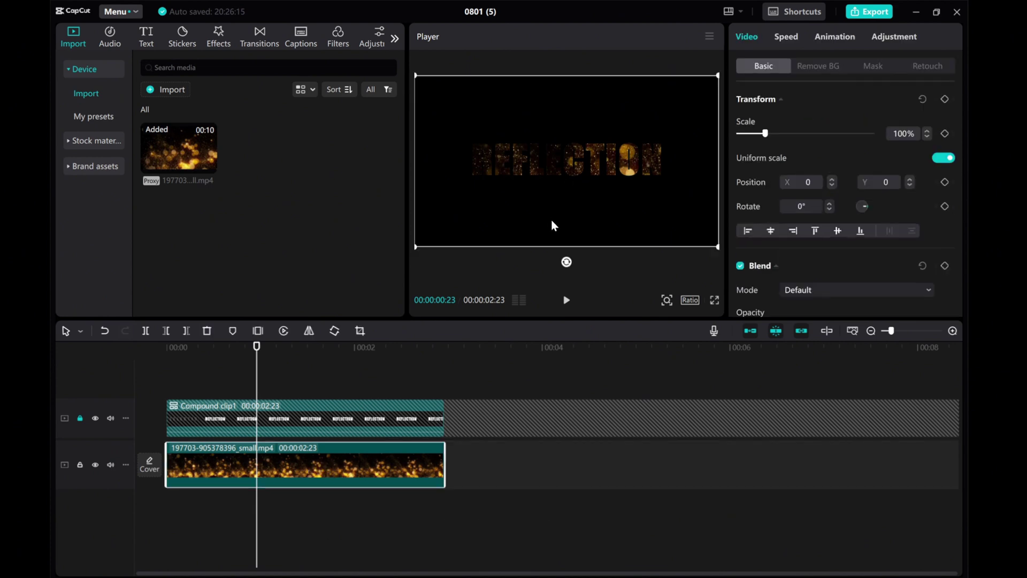
pyautogui.moveTo(551, 220); pyautogui.dragTo(554, 171)
pyautogui.moveTo(257, 374); pyautogui.dragTo(212, 385)
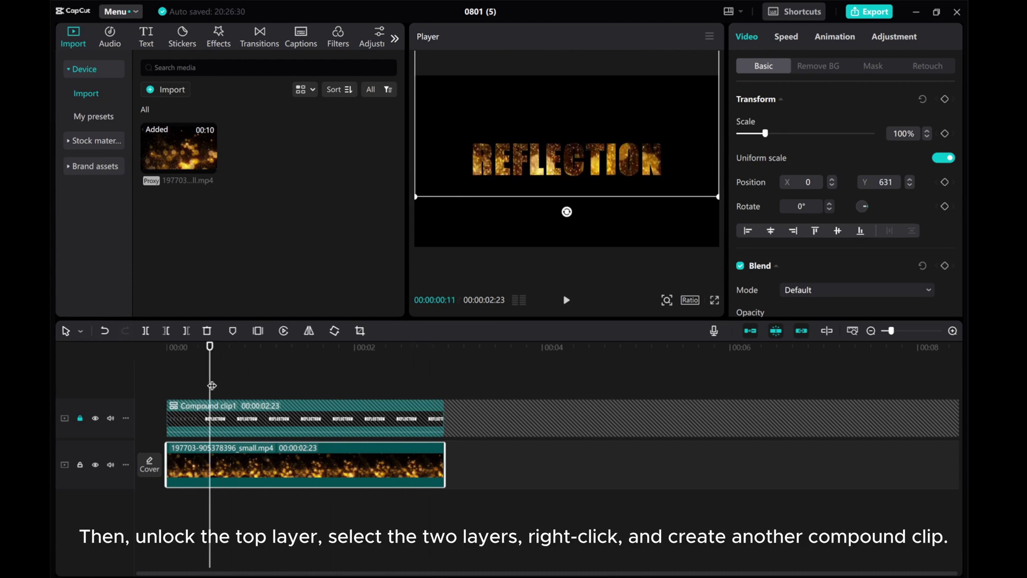
# - Unlock the top track and merge both clips into Compound clip2
pyautogui.click(80, 417)
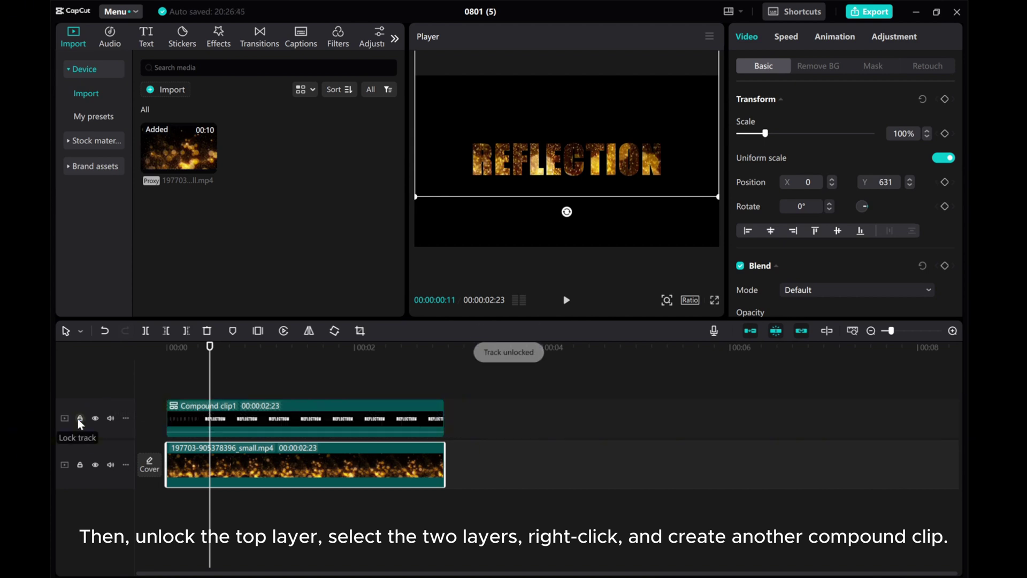
pyautogui.moveTo(463, 481); pyautogui.dragTo(314, 410)
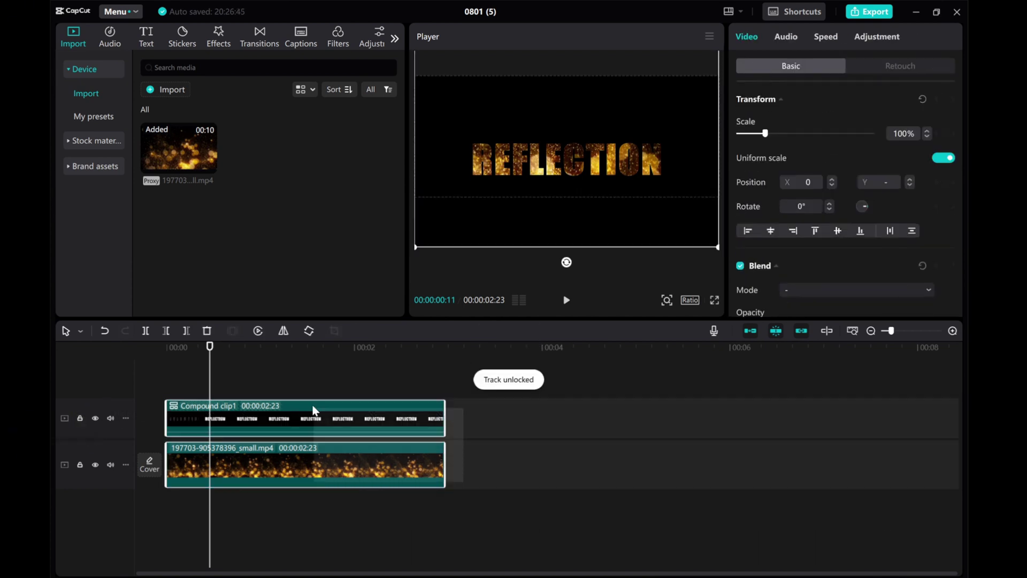
pyautogui.rightClick(306, 409)
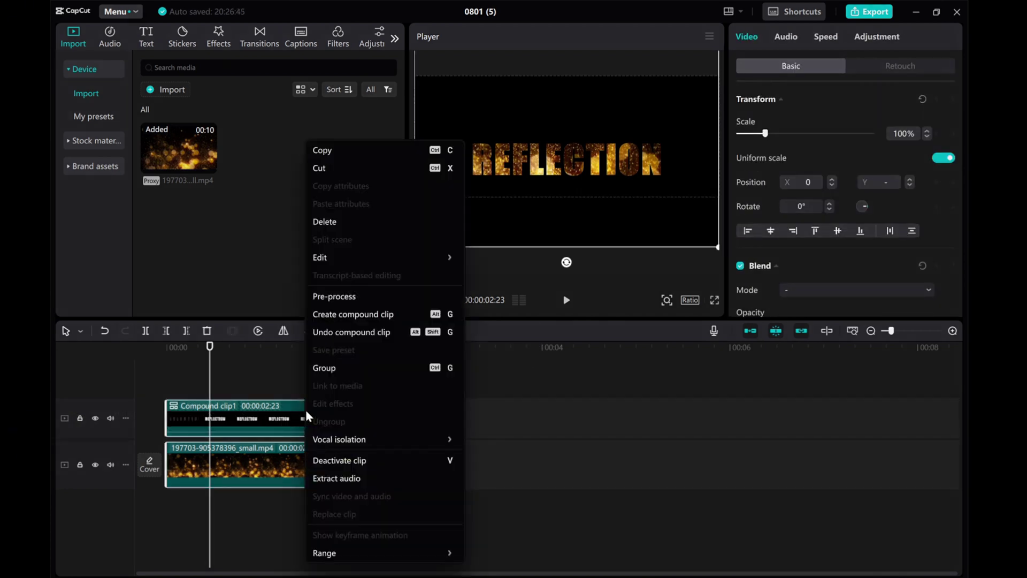
pyautogui.click(337, 315)
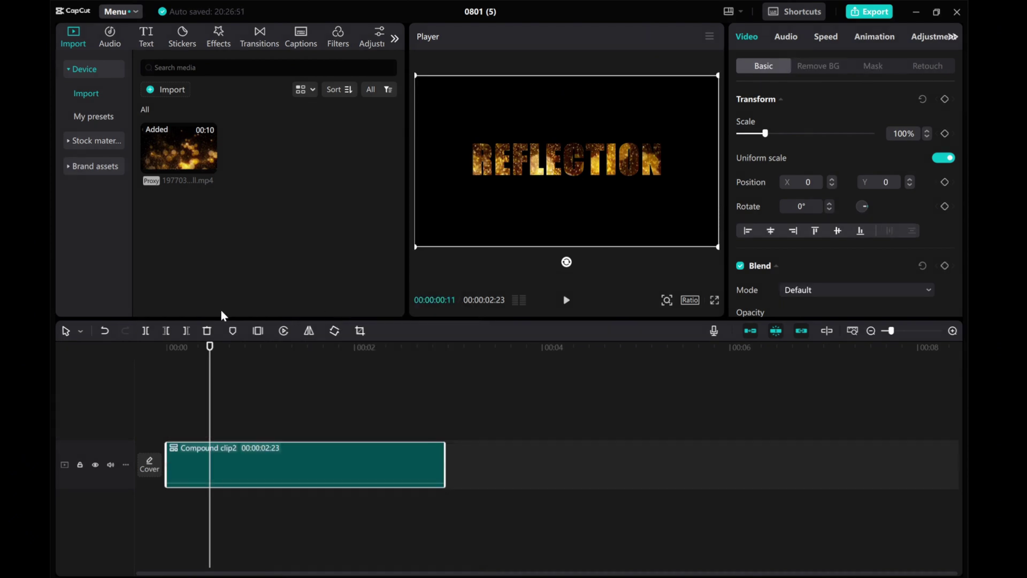
pyautogui.moveTo(212, 441); pyautogui.dragTo(131, 432)
# - Copy the compound clip and paste a duplicate onto a new track
pyautogui.rightClick(213, 459)
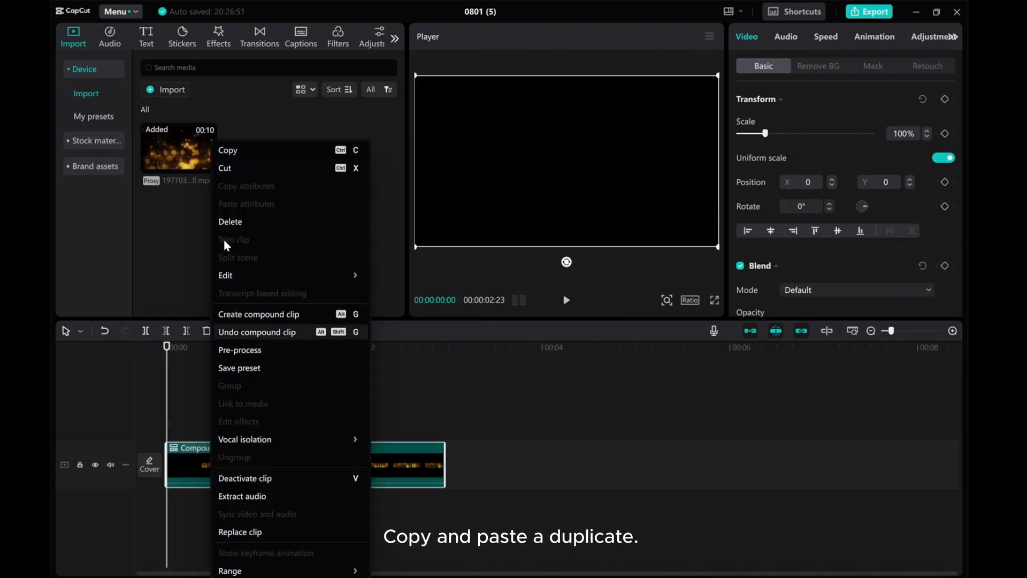
pyautogui.click(235, 152)
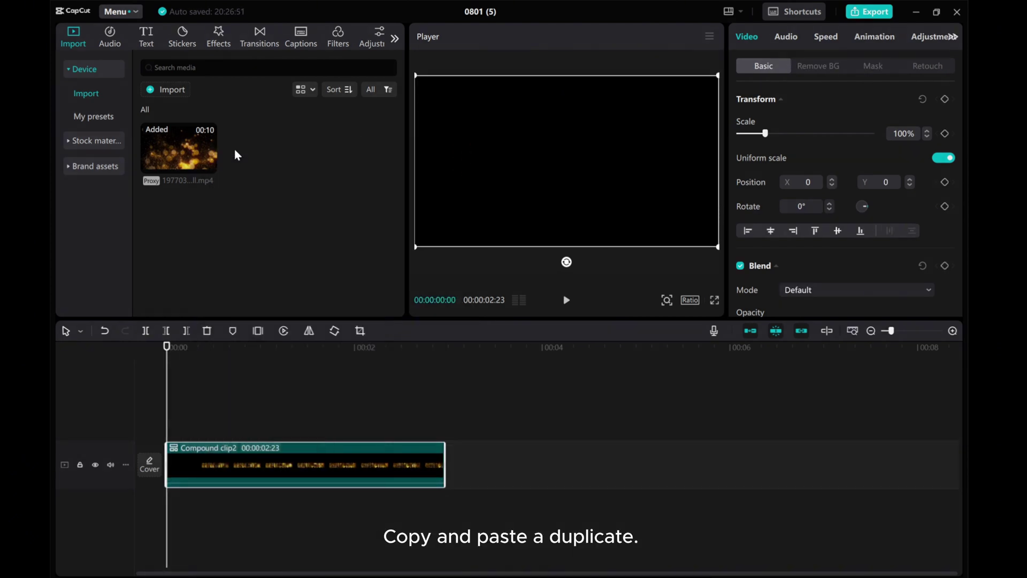
pyautogui.rightClick(178, 420)
pyautogui.click(201, 428)
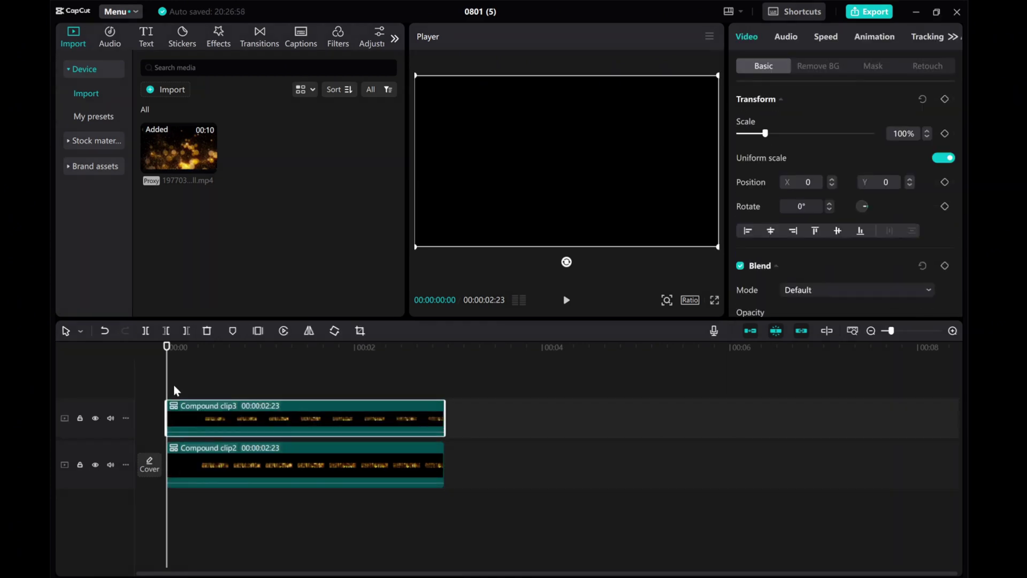
pyautogui.moveTo(165, 387); pyautogui.dragTo(232, 391)
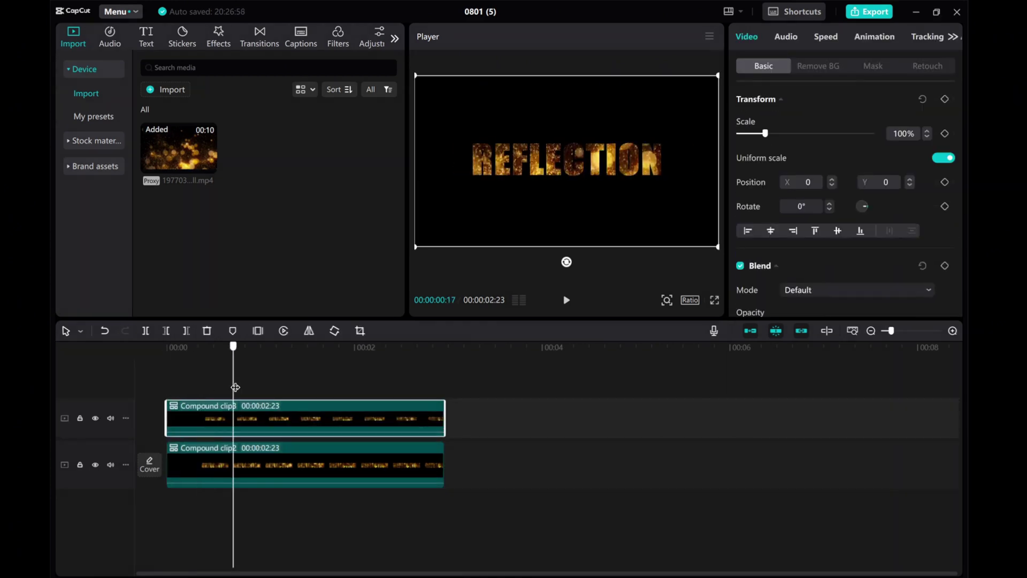
# - Rotate the duplicate 180° and mirror it horizontally
pyautogui.click(334, 331)
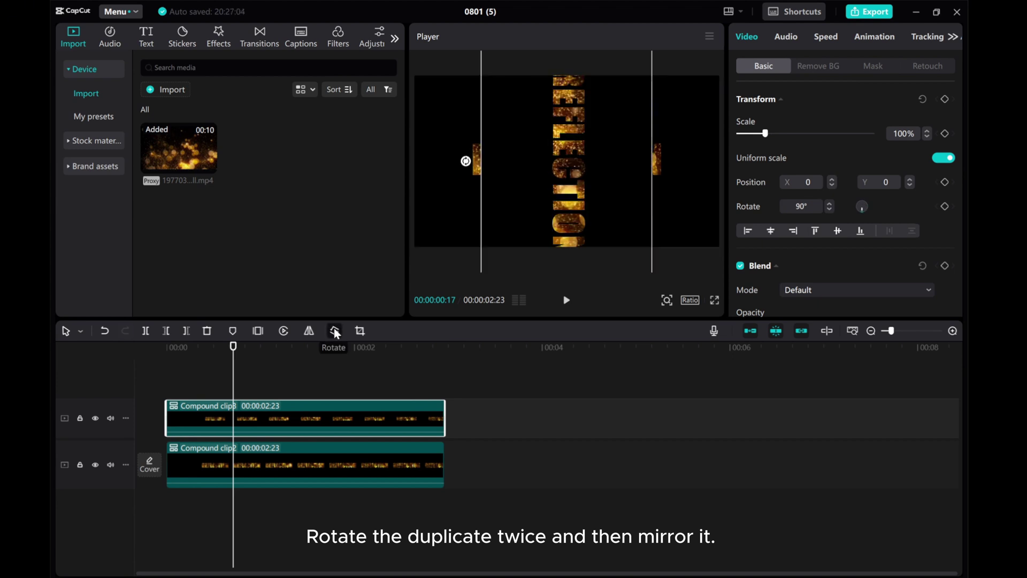
pyautogui.click(334, 331)
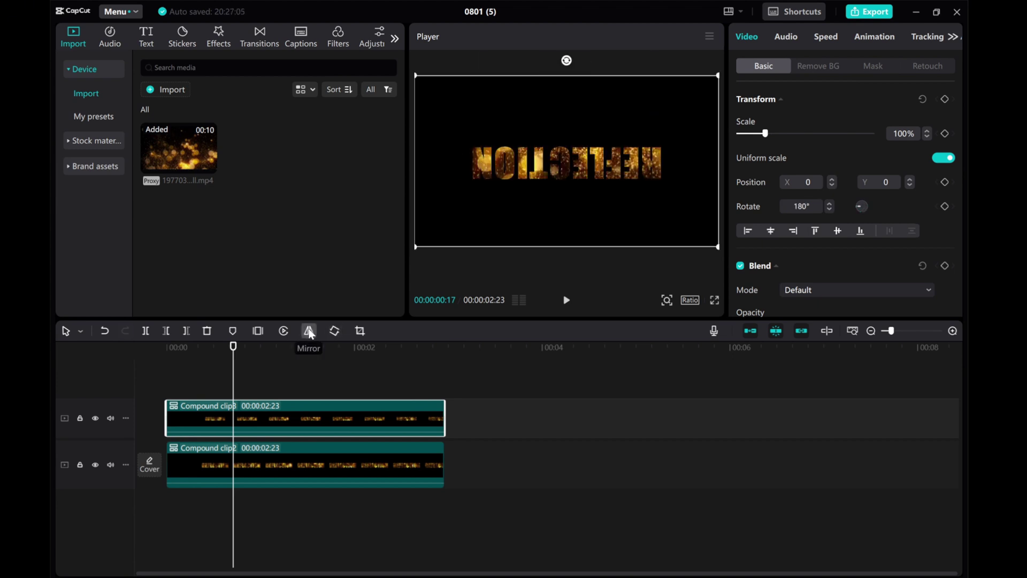
pyautogui.click(309, 331)
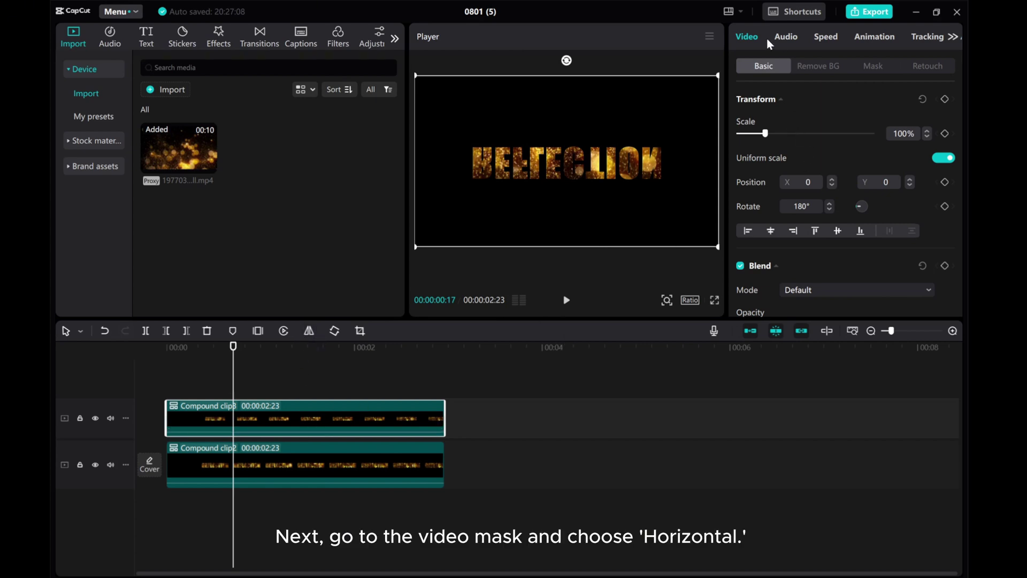
# - Mask the flipped duplicate with a Horizontal mask, raising its edge to Y -110
pyautogui.click(875, 68)
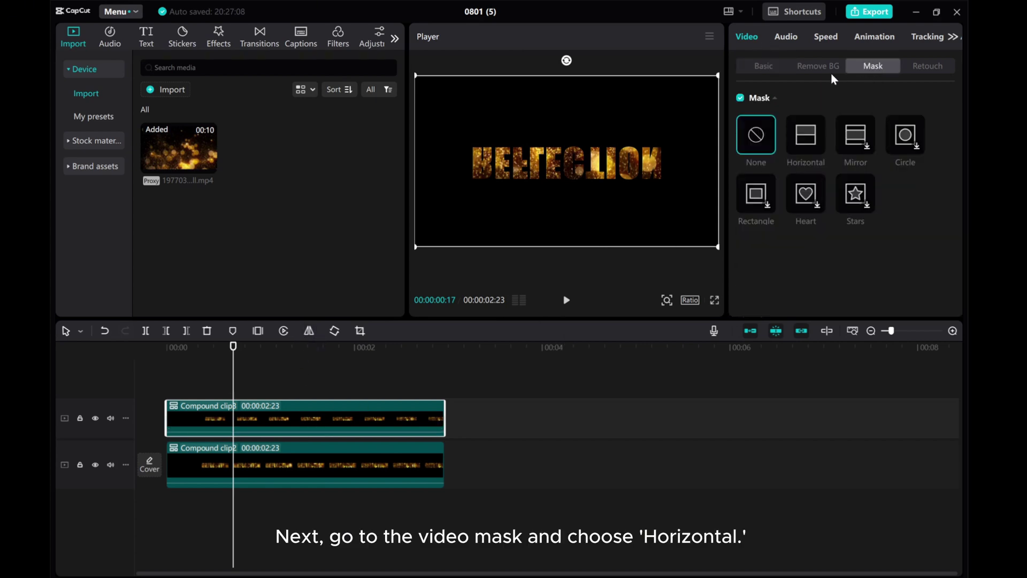
pyautogui.click(807, 139)
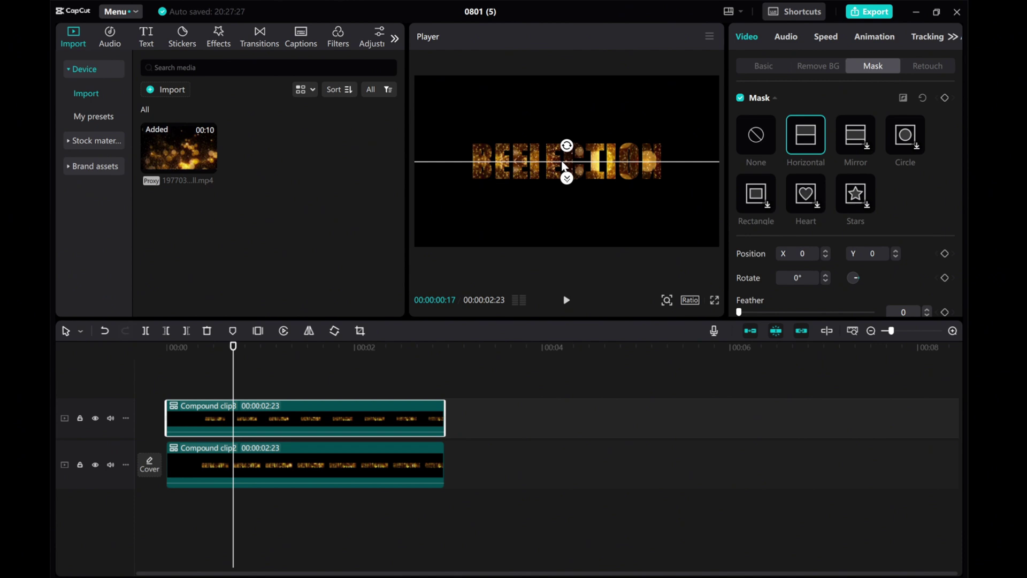
pyautogui.moveTo(562, 165); pyautogui.dragTo(587, 152)
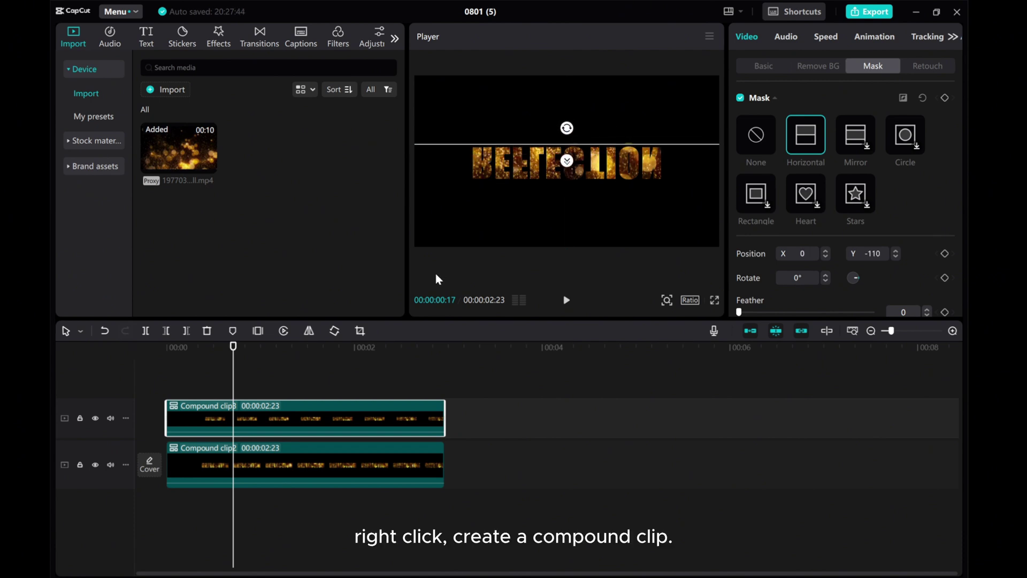
pyautogui.rightClick(298, 406)
# - Make the masked duplicate Compound clip4 and move it to Y -414 beneath the original
pyautogui.click(326, 314)
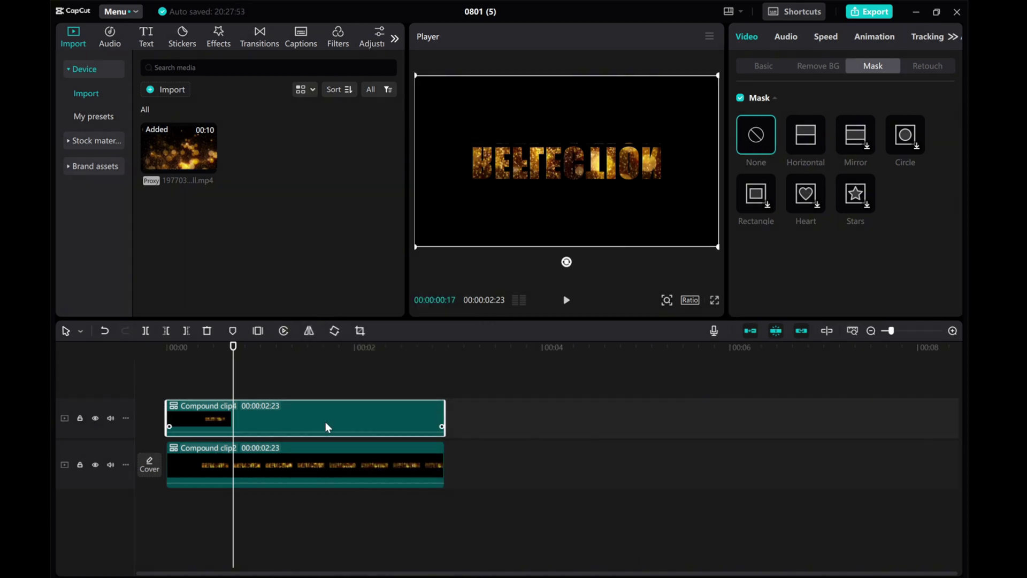
pyautogui.click(763, 66)
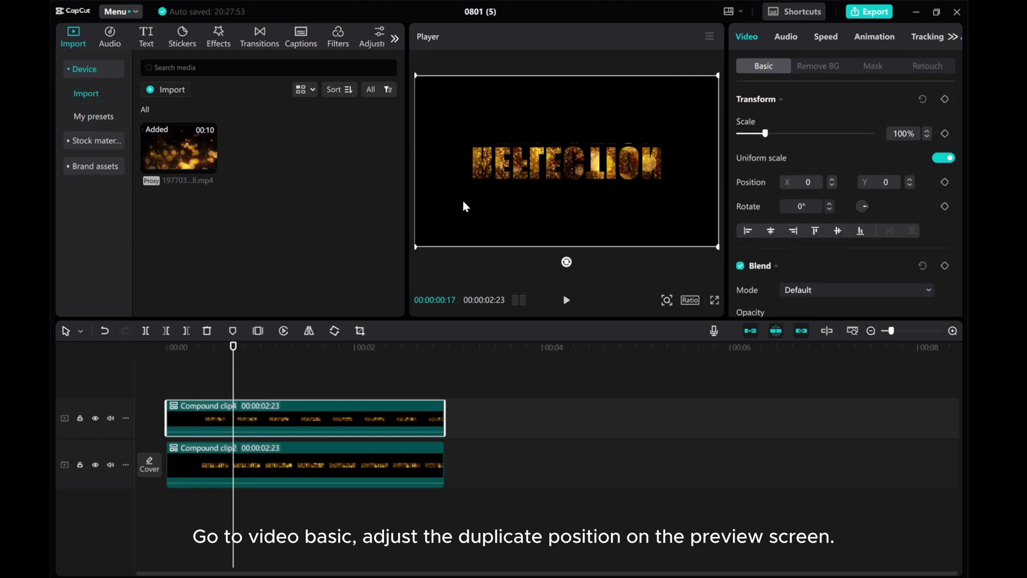
pyautogui.moveTo(568, 171); pyautogui.dragTo(568, 200)
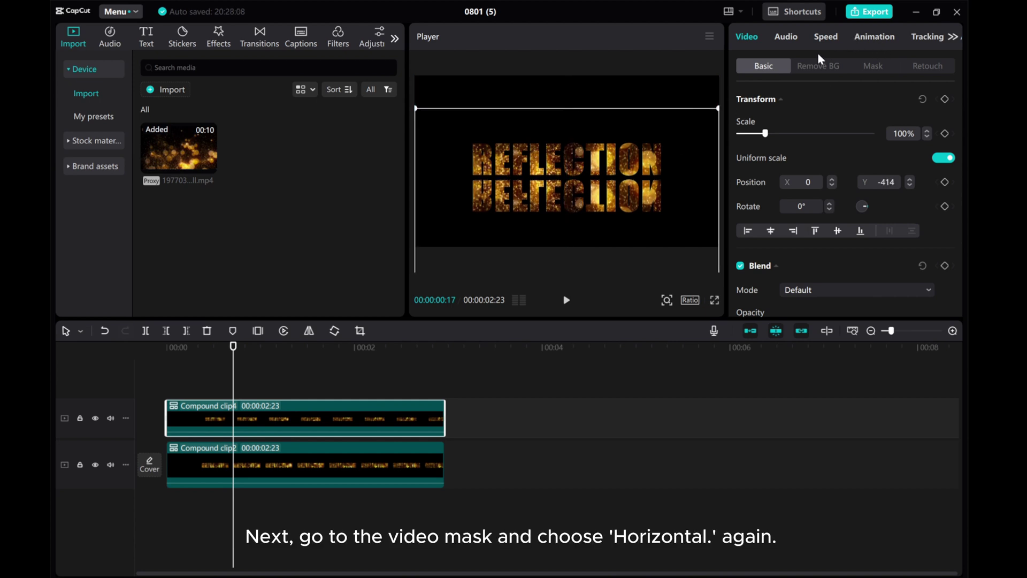
# - Give Compound clip4 a Horizontal mask at Y 56 with feather 49
pyautogui.click(872, 68)
pyautogui.click(810, 150)
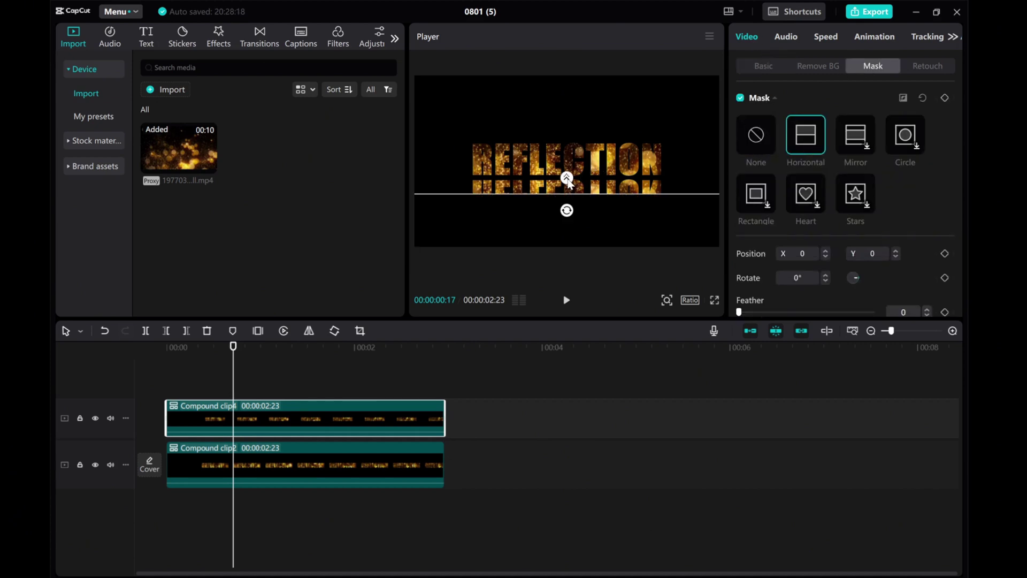
pyautogui.moveTo(566, 177)
pyautogui.mouseDown()
pyautogui.moveTo(567, 167)
pyautogui.moveTo(569, 188)
pyautogui.mouseUp()
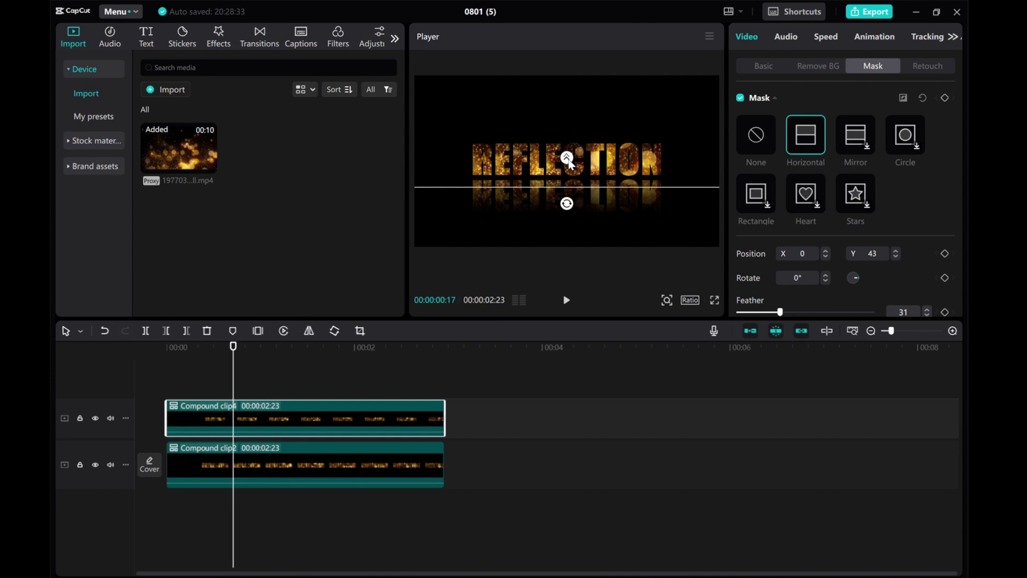
pyautogui.moveTo(569, 163); pyautogui.dragTo(569, 162)
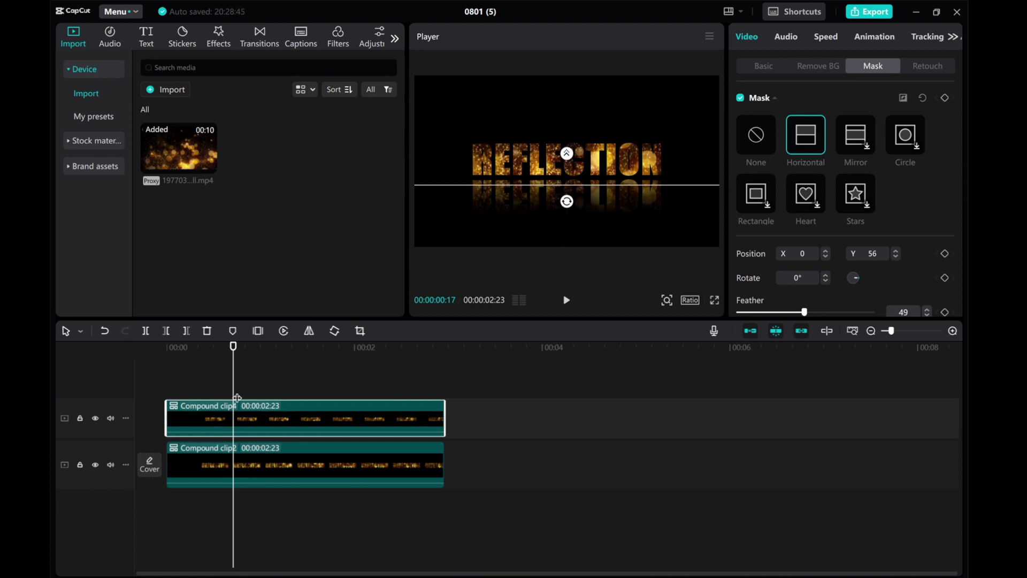
# - Play back the reflection from the start, then reselect Compound clip4 at 00:00:00:21
pyautogui.click(250, 383)
pyautogui.click(166, 383)
pyautogui.click(567, 300)
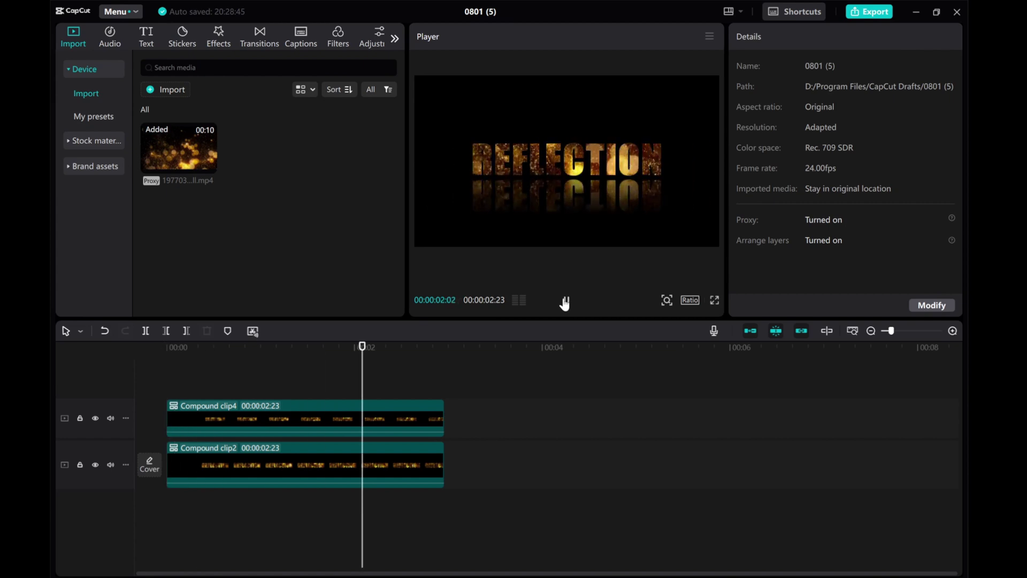
pyautogui.click(566, 300)
pyautogui.moveTo(380, 380); pyautogui.dragTo(250, 380)
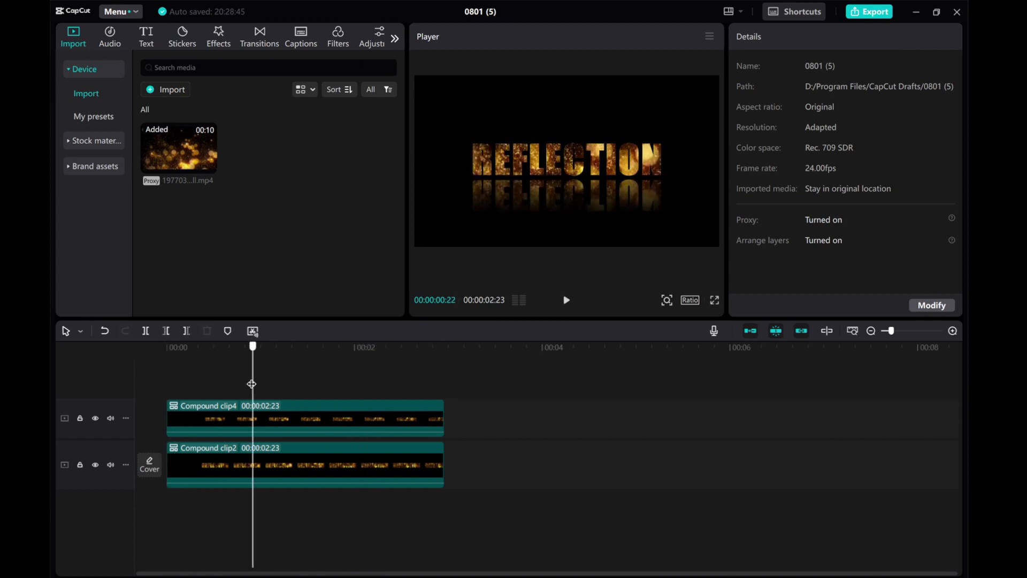
pyautogui.click(282, 416)
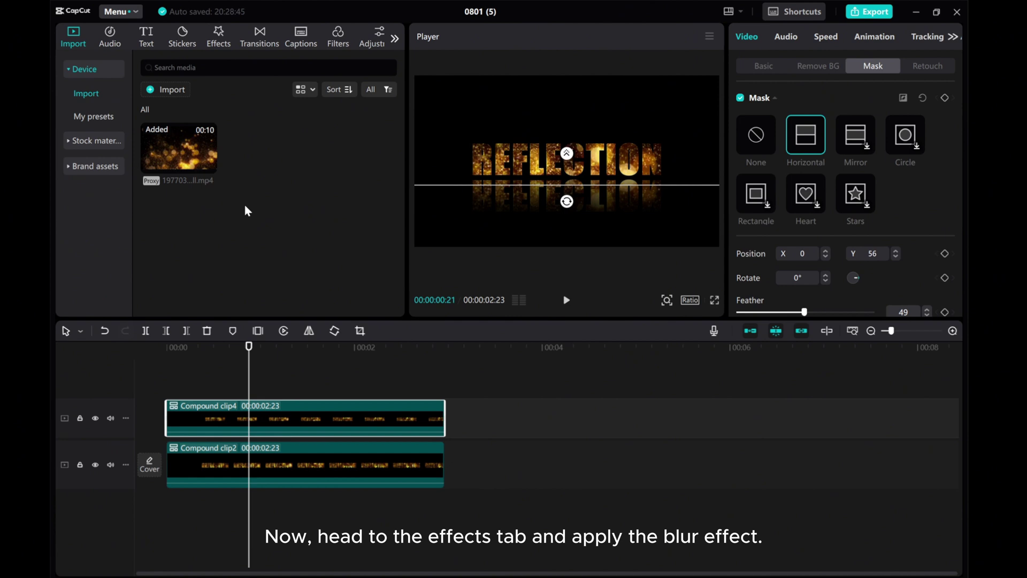
# - Apply the Basic Blur video effect to Compound clip4 and lower its strength to 11
pyautogui.click(224, 39)
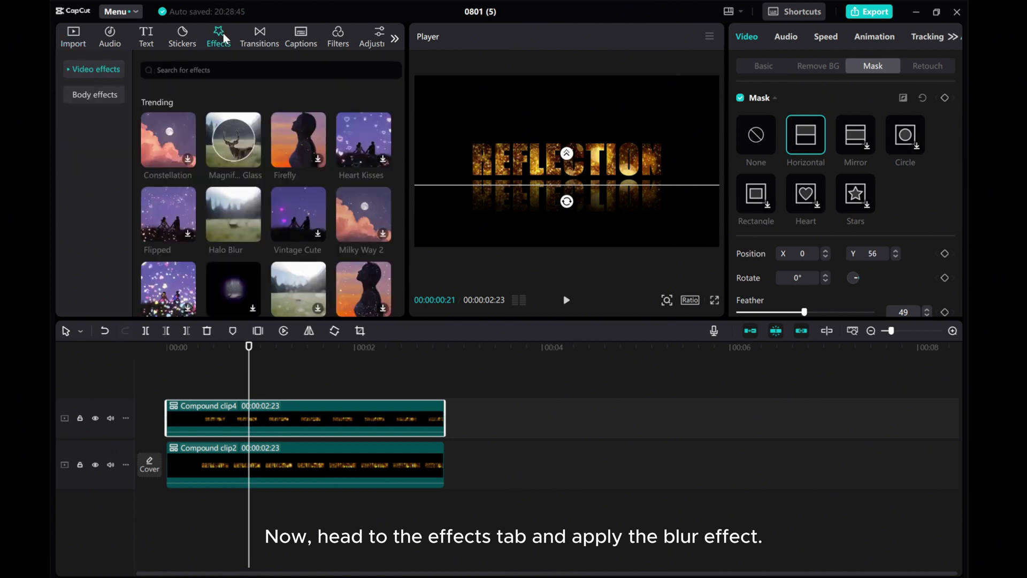
pyautogui.click(70, 69)
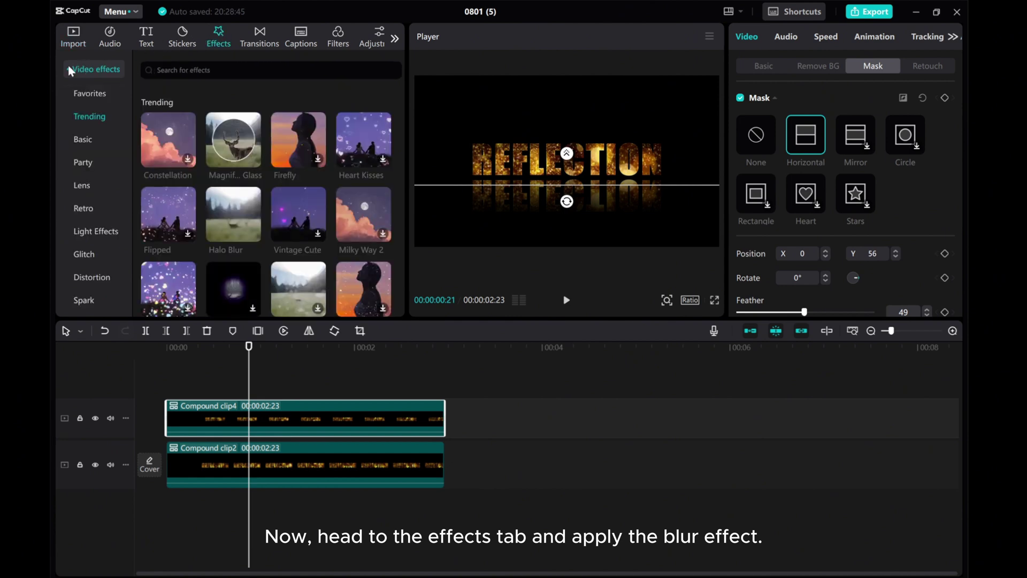
pyautogui.click(81, 140)
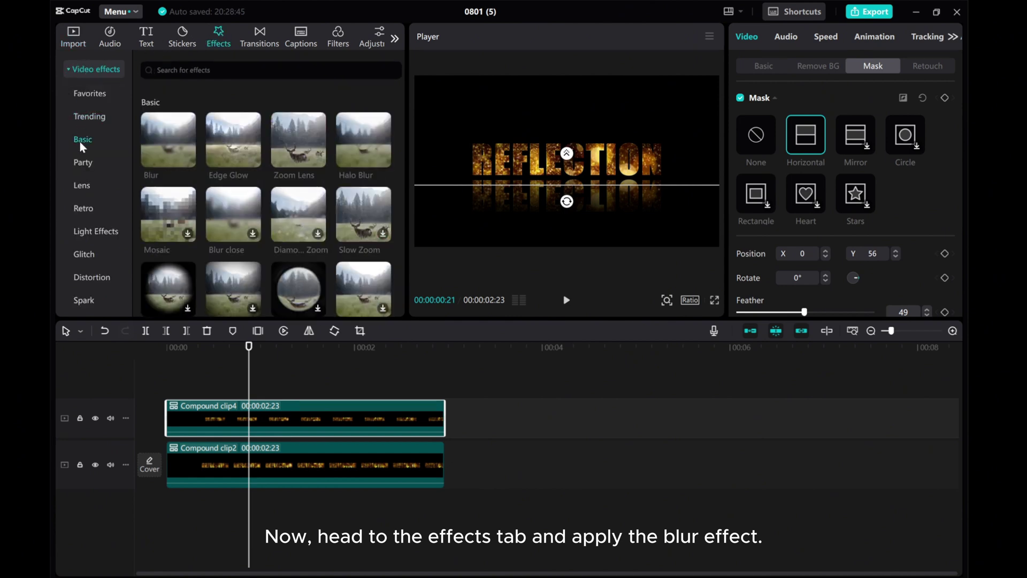
pyautogui.moveTo(156, 139); pyautogui.dragTo(262, 409)
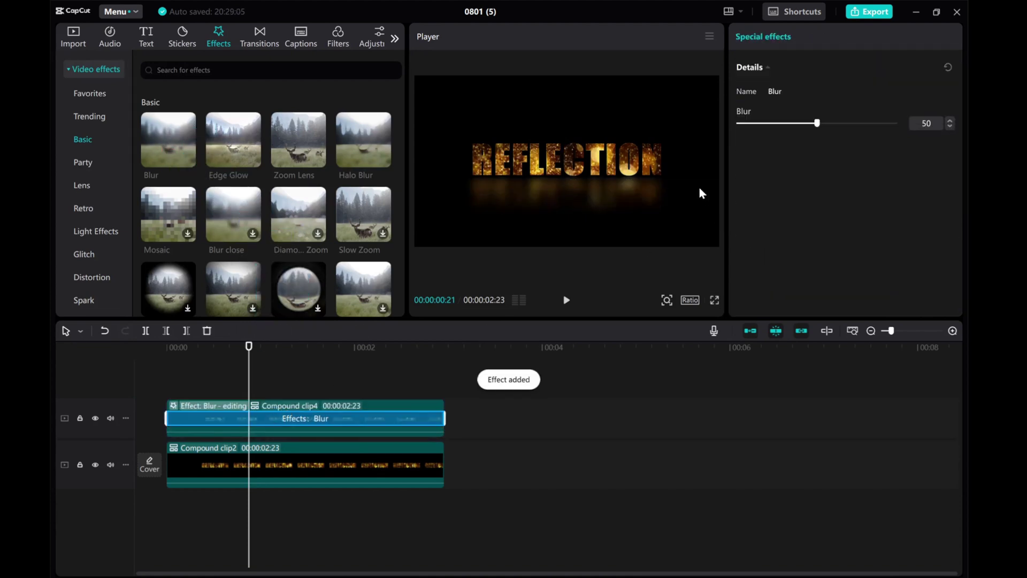
pyautogui.moveTo(818, 123); pyautogui.dragTo(762, 131)
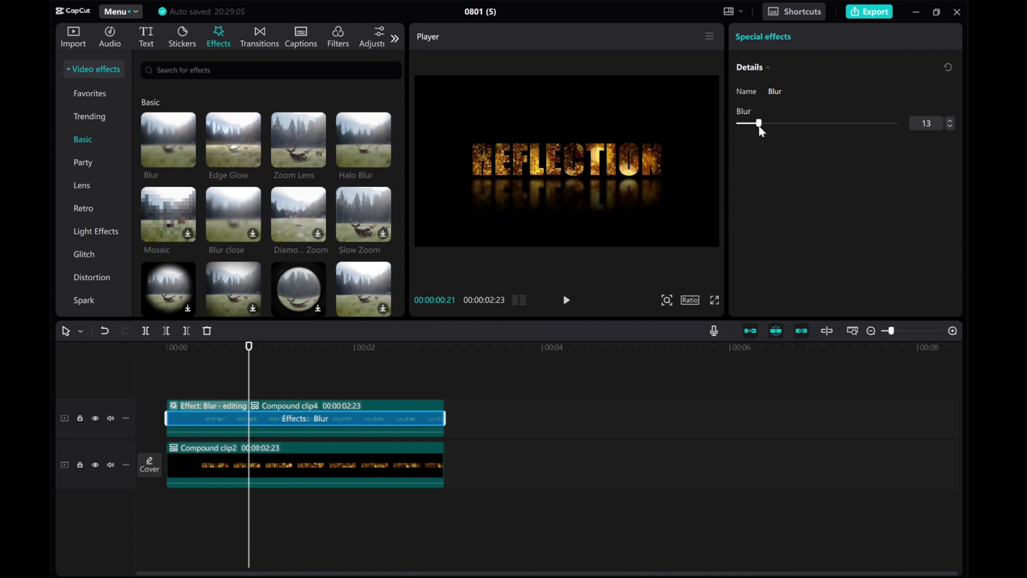
pyautogui.moveTo(761, 131); pyautogui.dragTo(759, 131)
pyautogui.moveTo(254, 382); pyautogui.dragTo(114, 378)
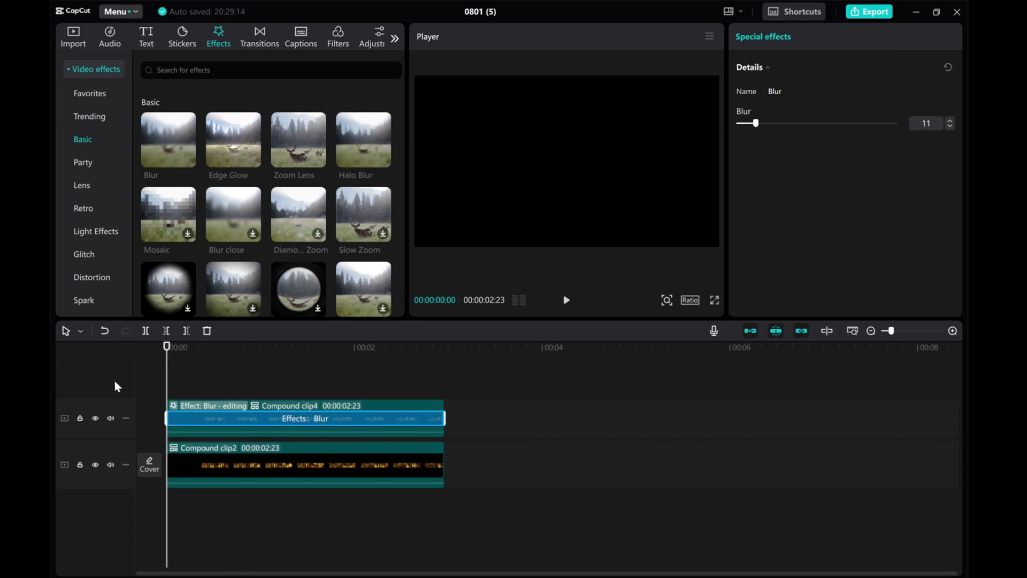
pyautogui.click(566, 302)
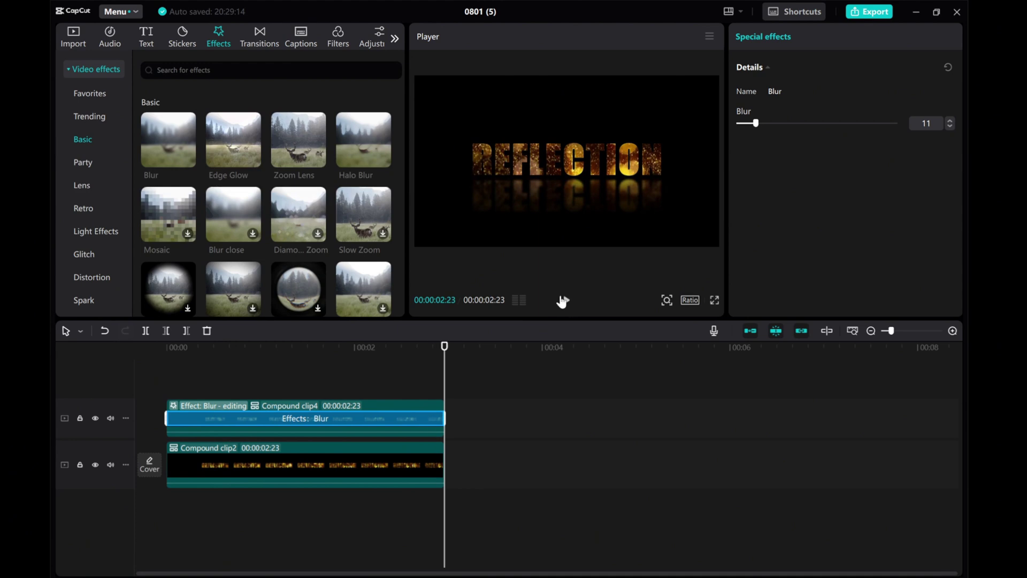
pyautogui.click(562, 302)
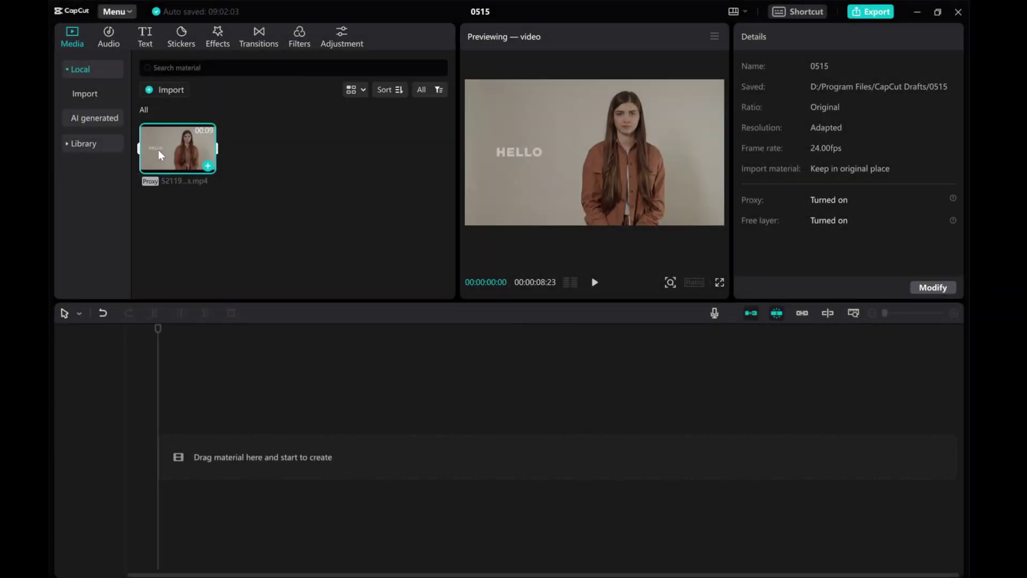
# - Place the HELLO video on the main track and paste a duplicate onto a second track above
pyautogui.moveTo(162, 149); pyautogui.dragTo(162, 457)
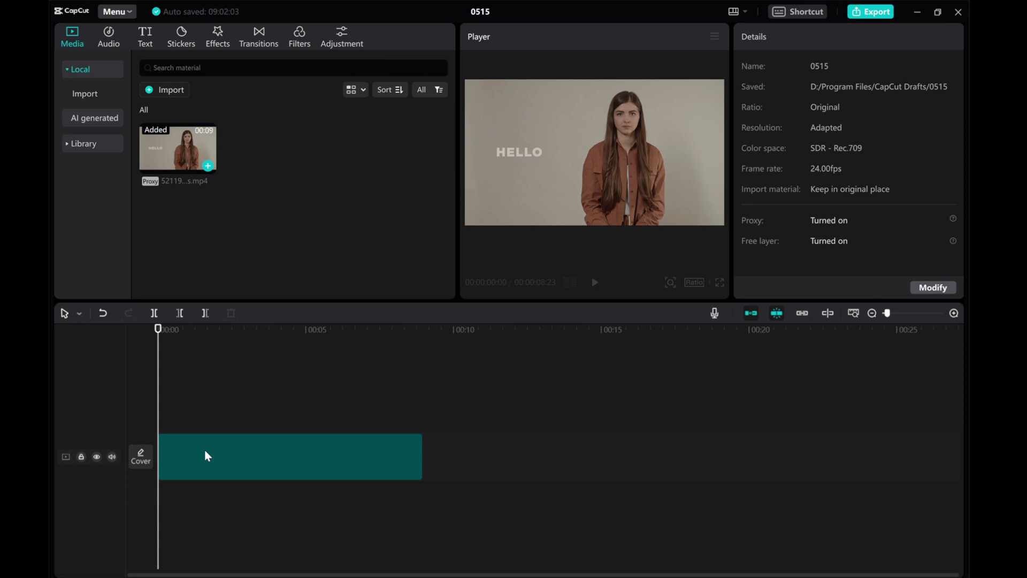
pyautogui.click(194, 445)
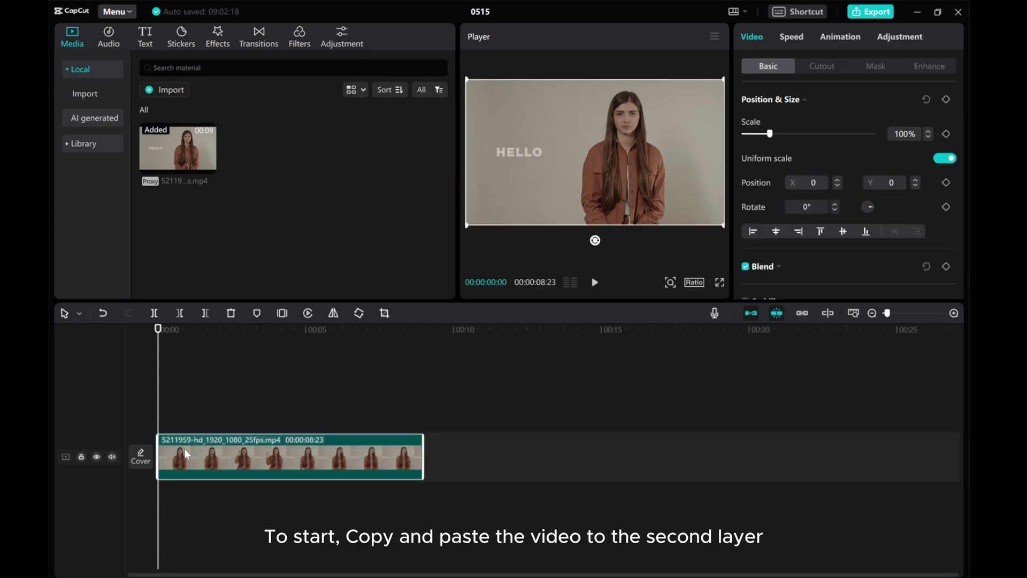
pyautogui.rightClick(184, 448)
pyautogui.click(237, 221)
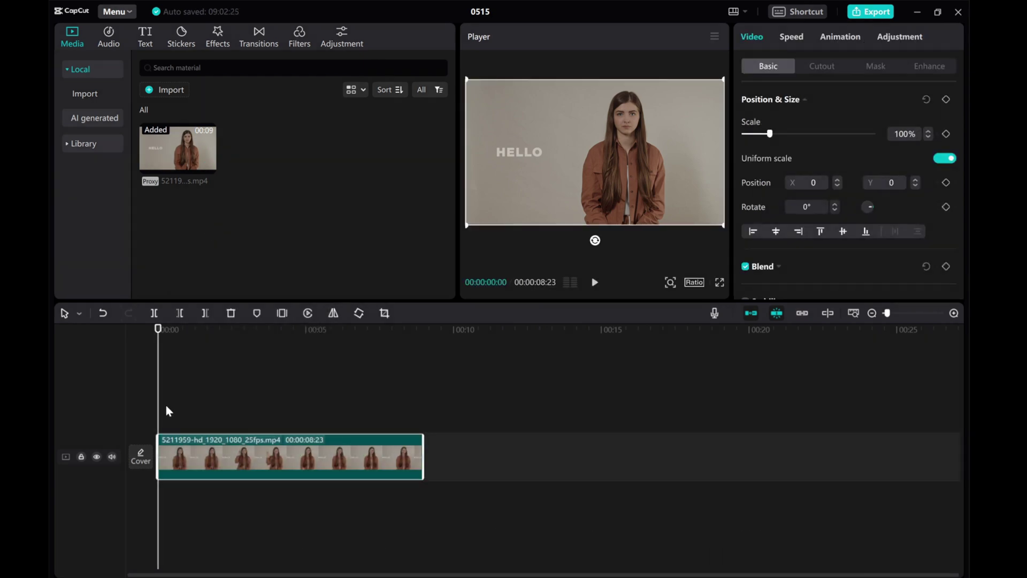
pyautogui.rightClick(165, 416)
pyautogui.click(178, 420)
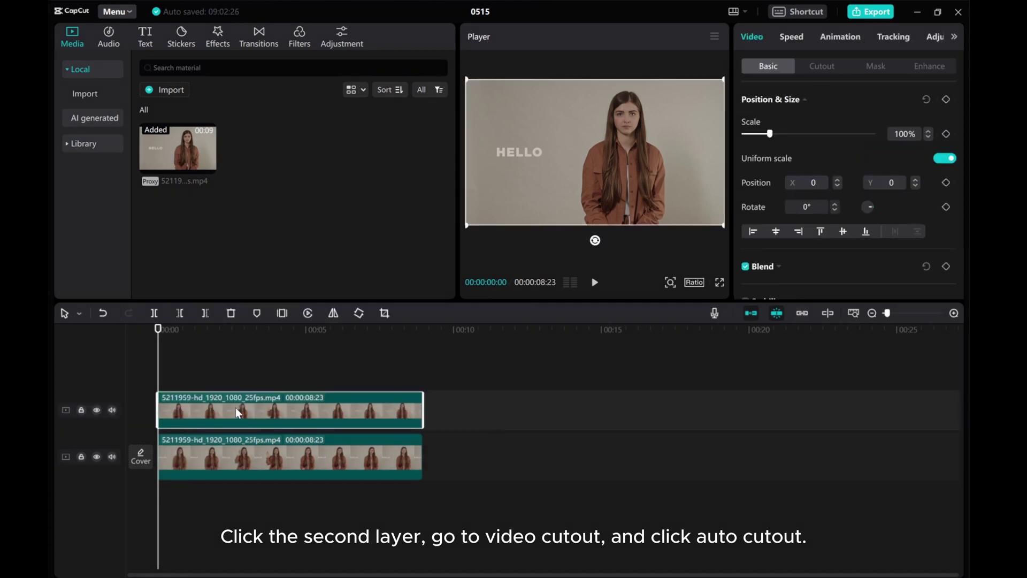
# - Turn on Auto cutout for the upper HELLO clip to remove its background
pyautogui.click(841, 73)
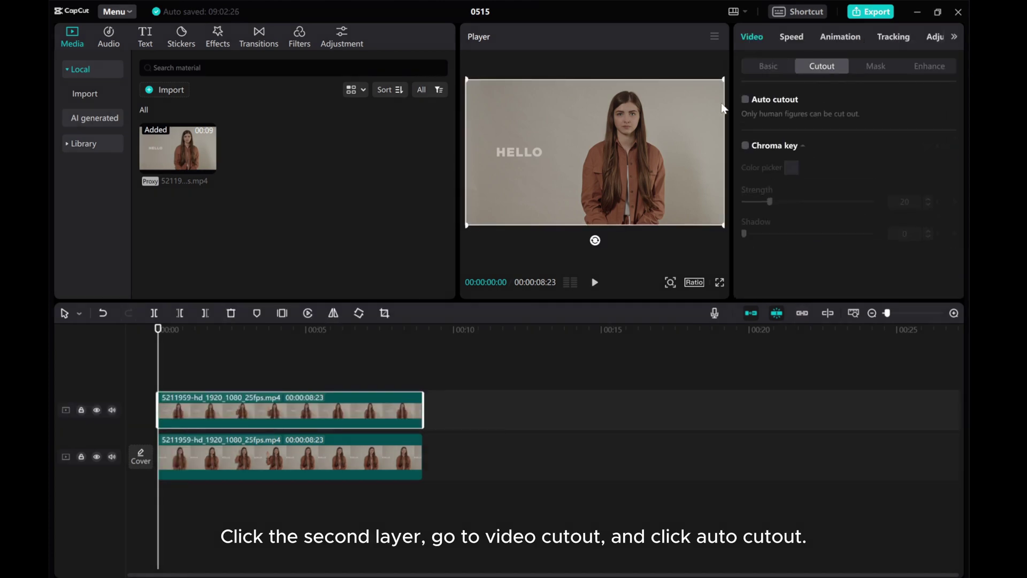
pyautogui.click(745, 99)
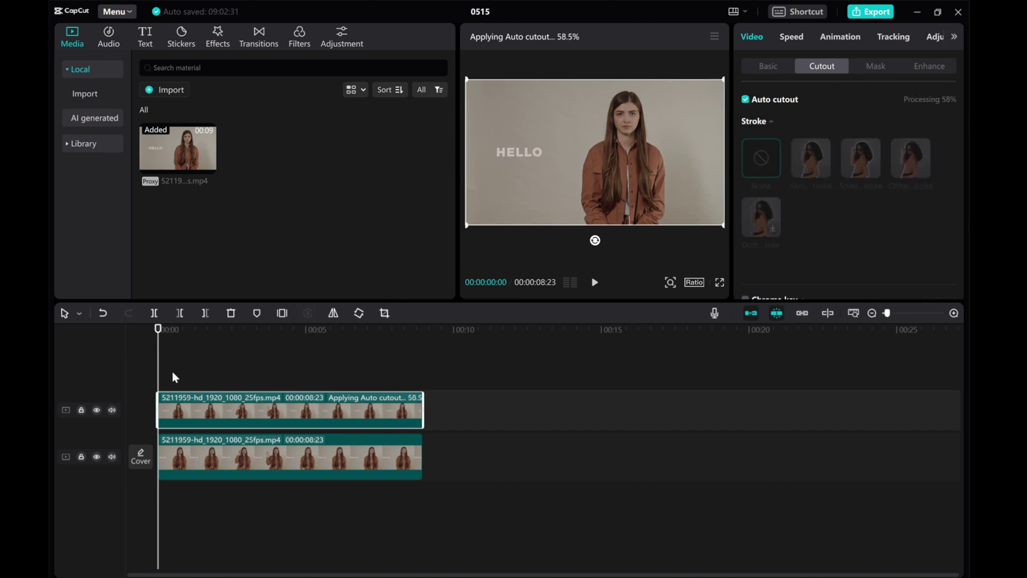
pyautogui.click(146, 37)
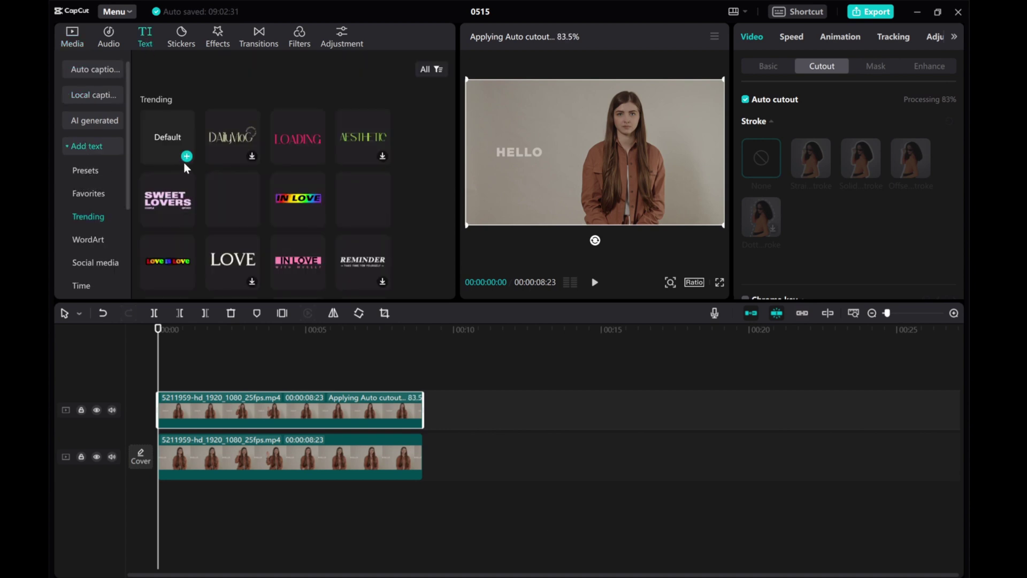
# - Add a default text clip, replace its text with 'Hello', and make it uppercase
pyautogui.click(187, 157)
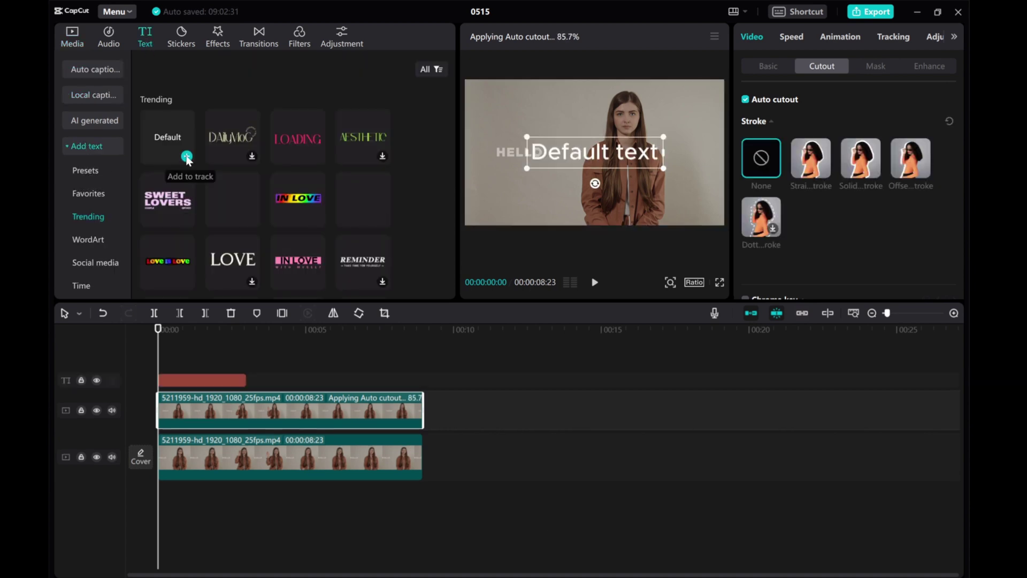
pyautogui.moveTo(806, 102); pyautogui.dragTo(711, 99)
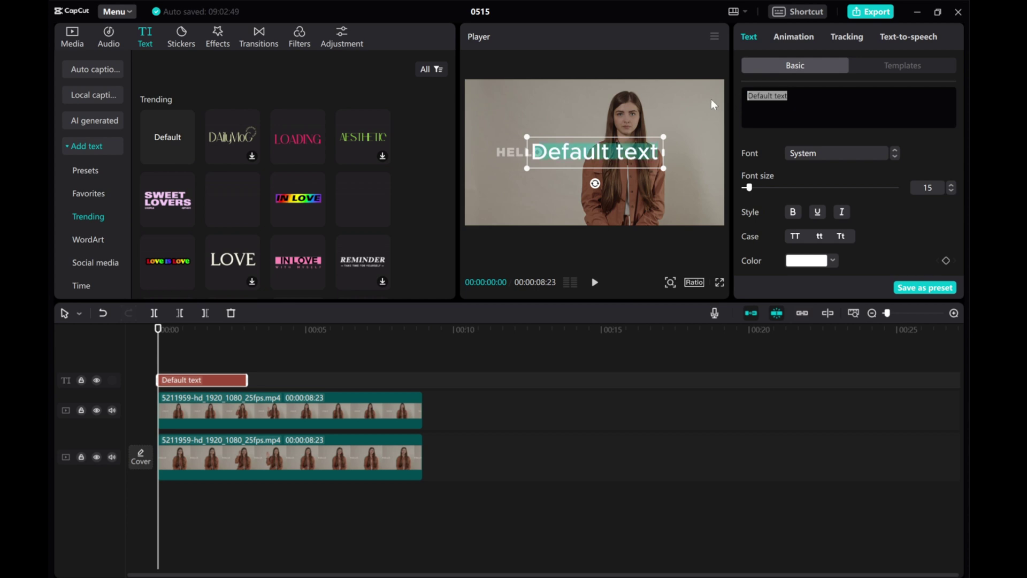
pyautogui.write('H')
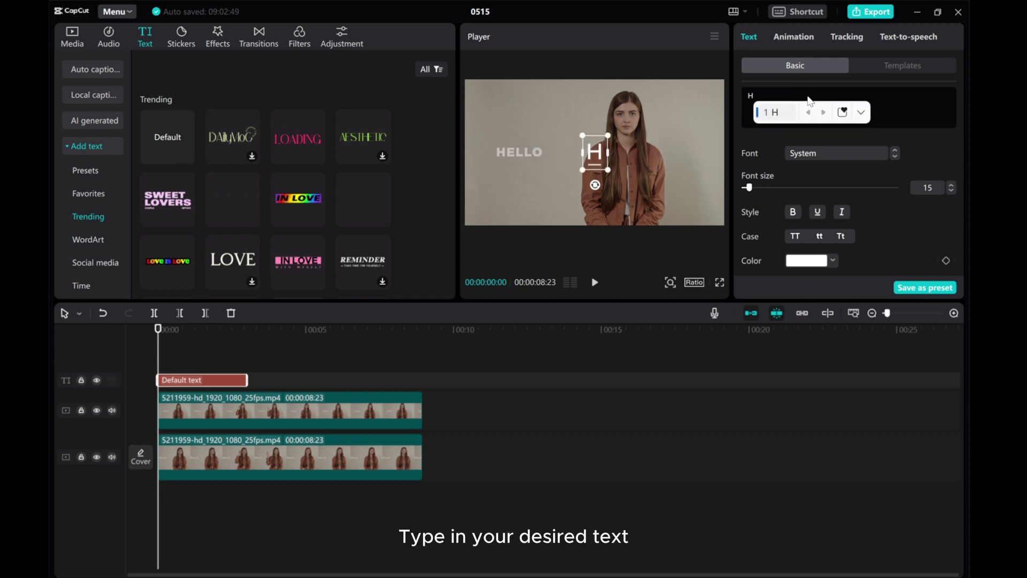
pyautogui.write('ello')
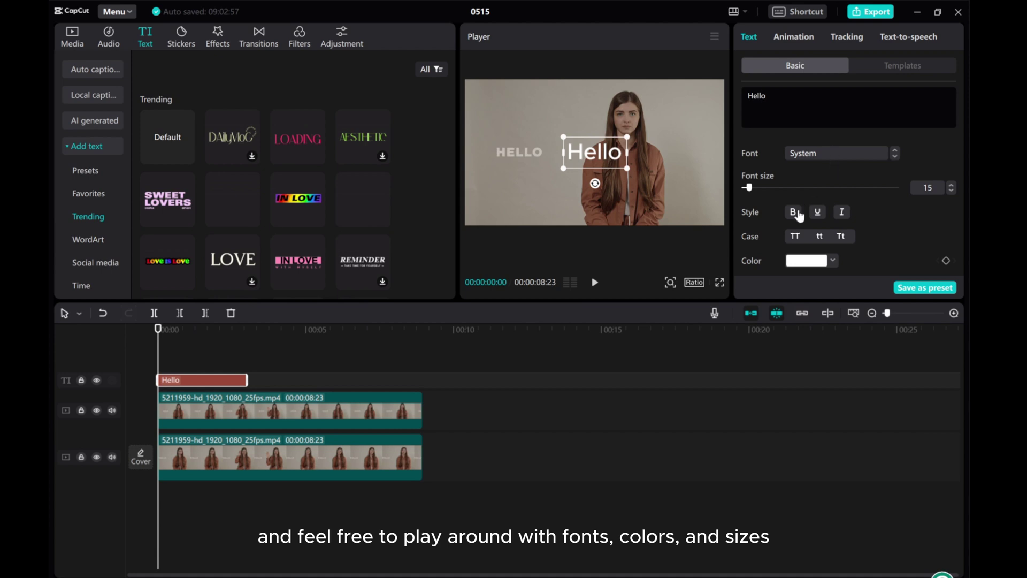
pyautogui.click(795, 237)
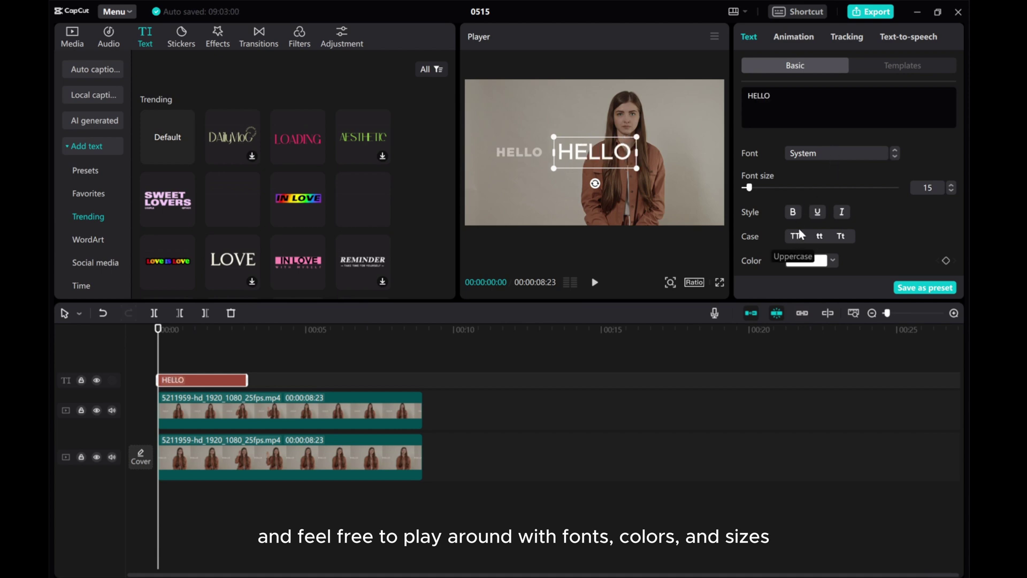
# - Set the title font to AW Chubby at size 38 and nudge it down-right
pyautogui.click(851, 152)
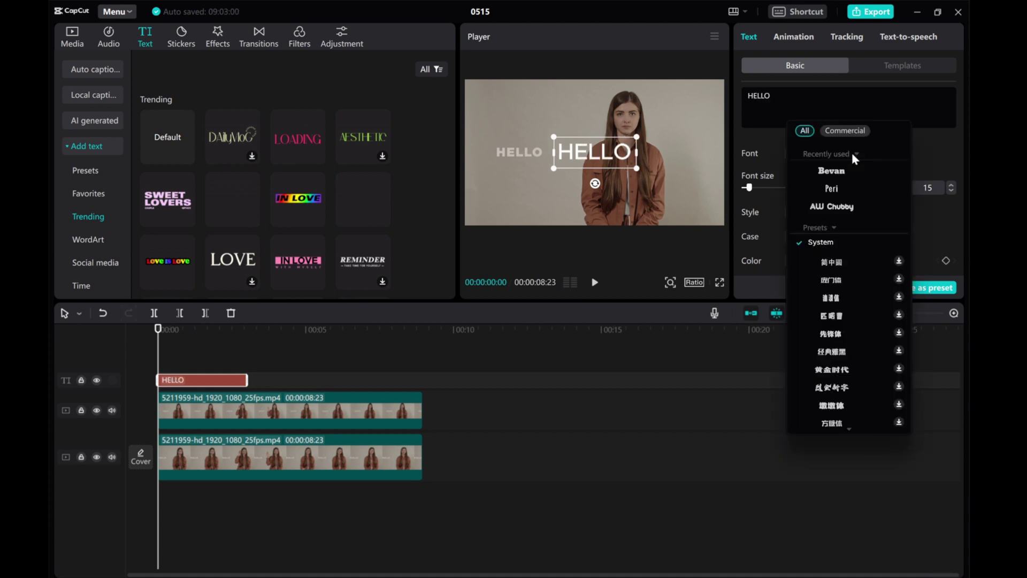
pyautogui.click(830, 206)
pyautogui.moveTo(748, 189); pyautogui.dragTo(763, 190)
pyautogui.moveTo(553, 159); pyautogui.dragTo(571, 173)
pyautogui.click(951, 190)
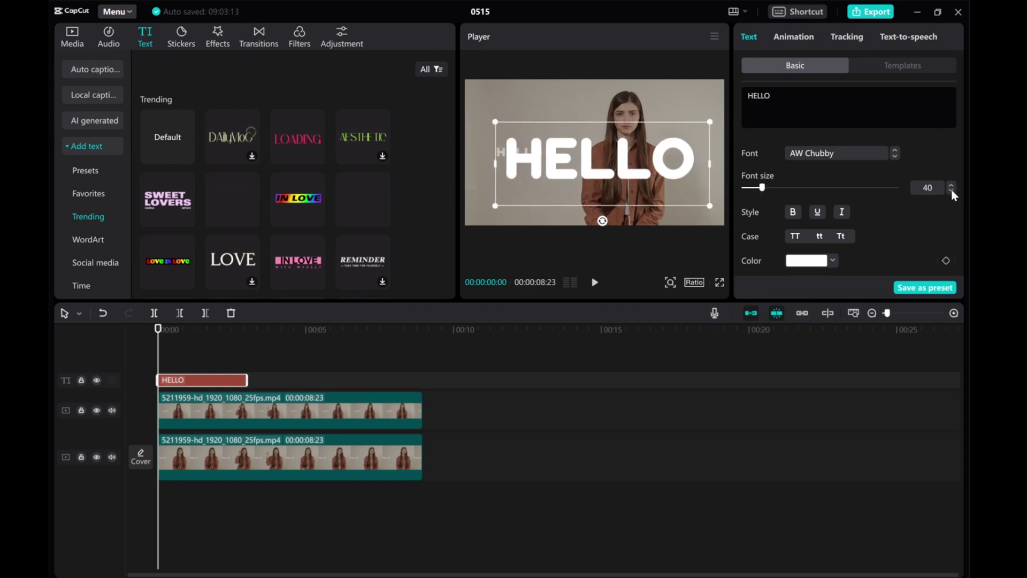
pyautogui.click(951, 190)
pyautogui.click(951, 190)
pyautogui.scroll(-1, 871, 220)
# - Enable a Stroke on HELLO coloured EFECEC with thickness reduced to 8
pyautogui.scroll(-10, 797, 219)
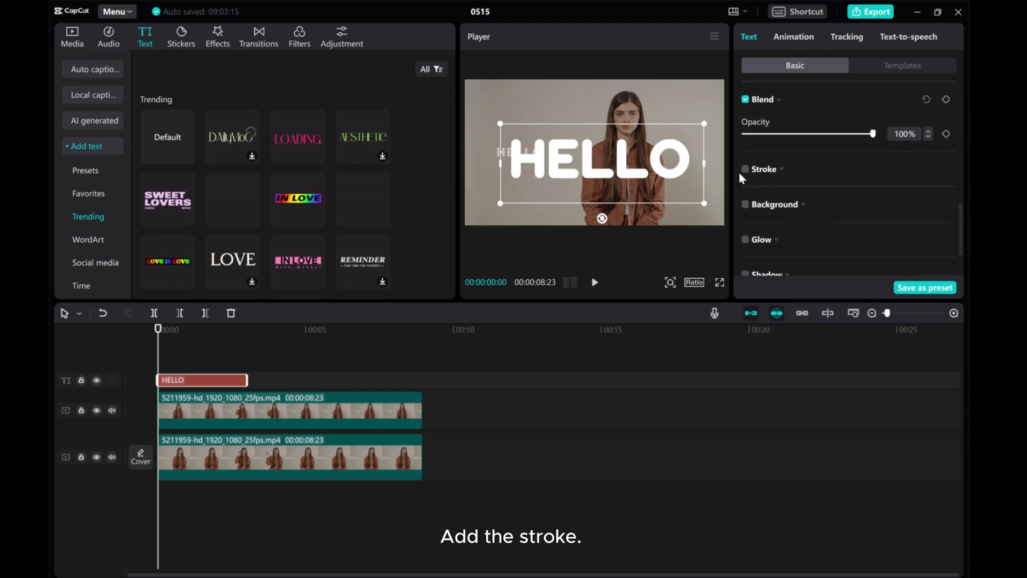
pyautogui.click(745, 170)
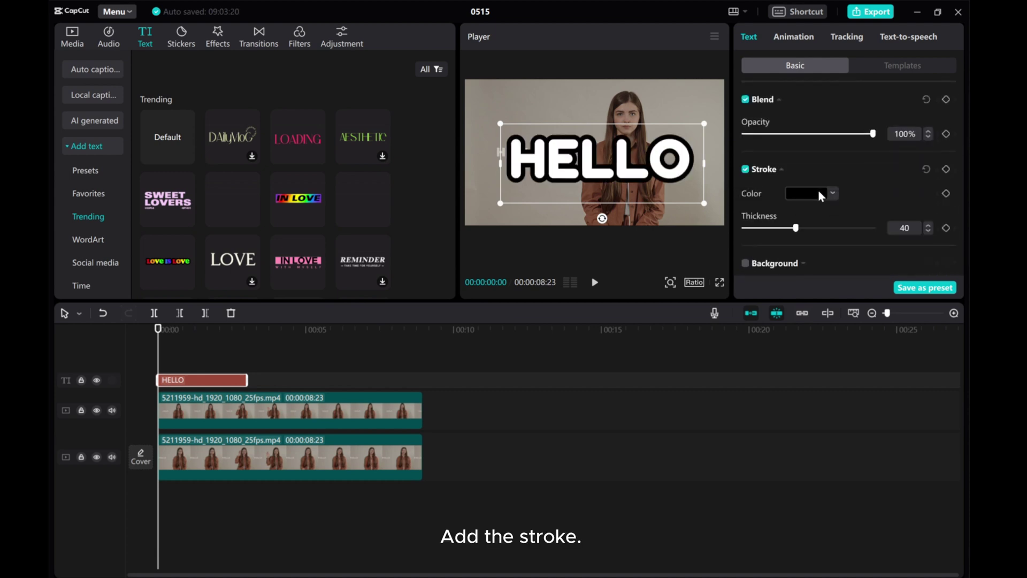
pyautogui.click(816, 193)
pyautogui.click(758, 216)
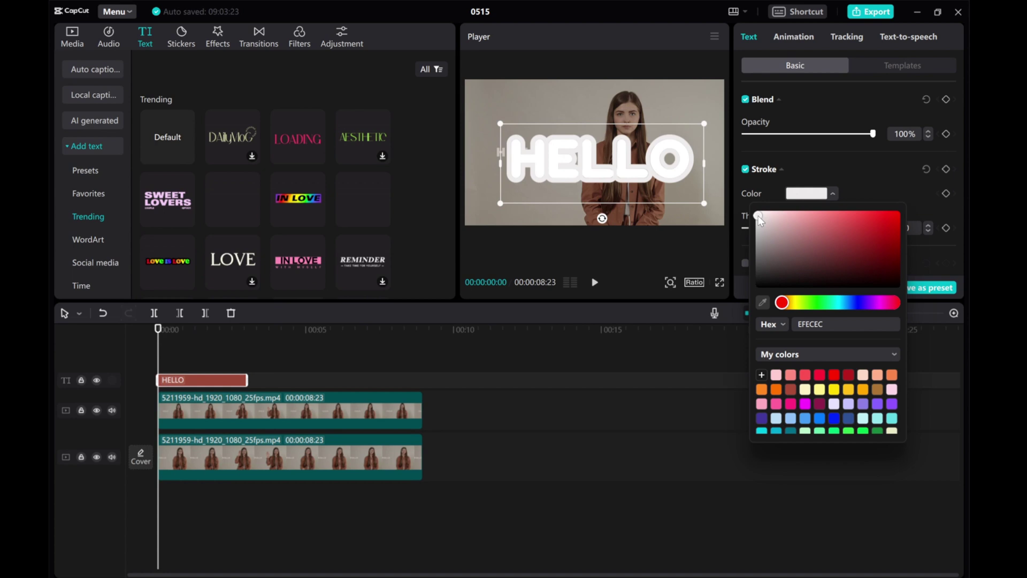
pyautogui.click(830, 175)
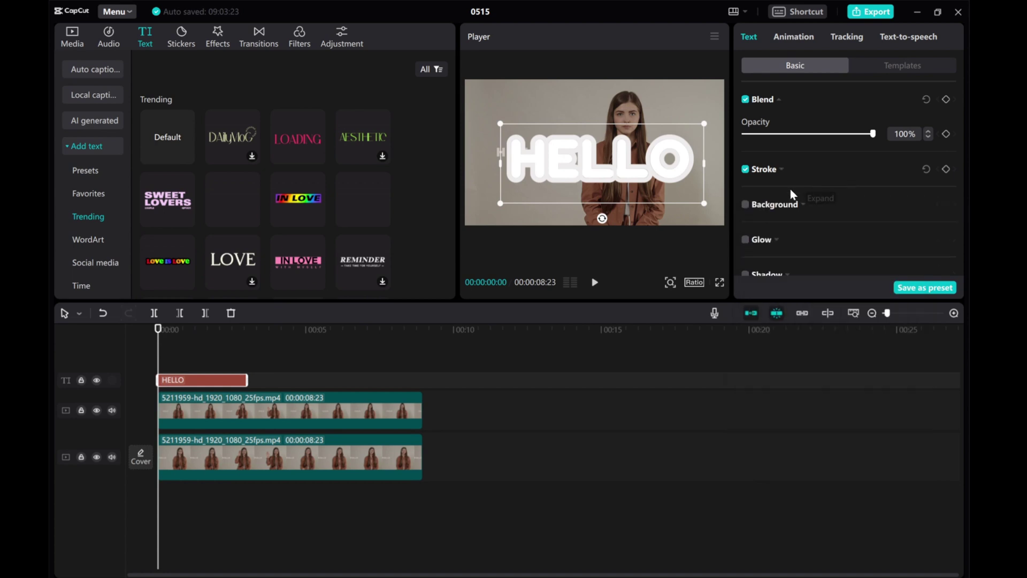
pyautogui.click(774, 171)
pyautogui.moveTo(796, 228); pyautogui.dragTo(754, 229)
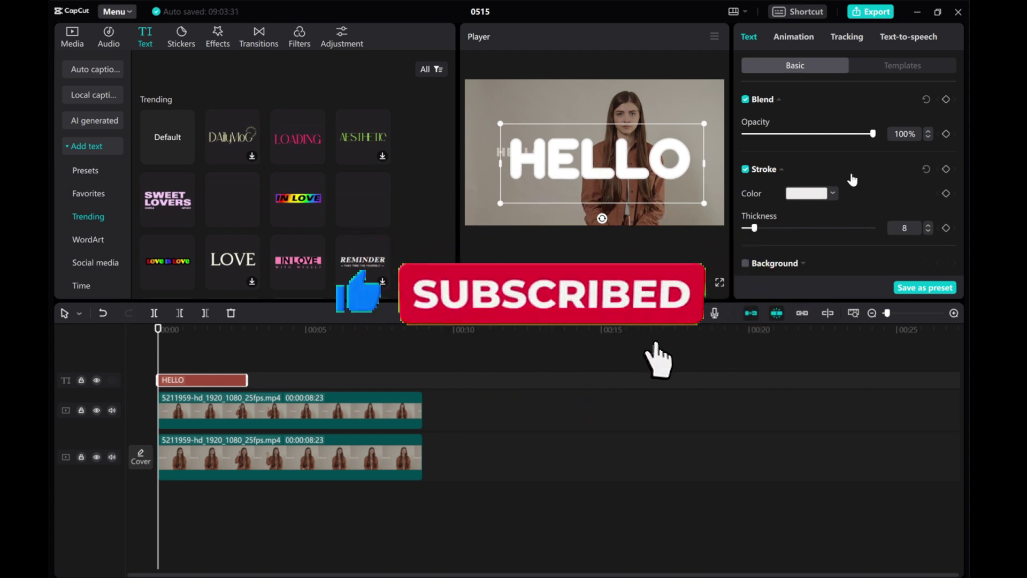
# - Stretch the HELLO clip to the full video length and move it between the two video tracks
pyautogui.moveTo(247, 380); pyautogui.dragTo(424, 378)
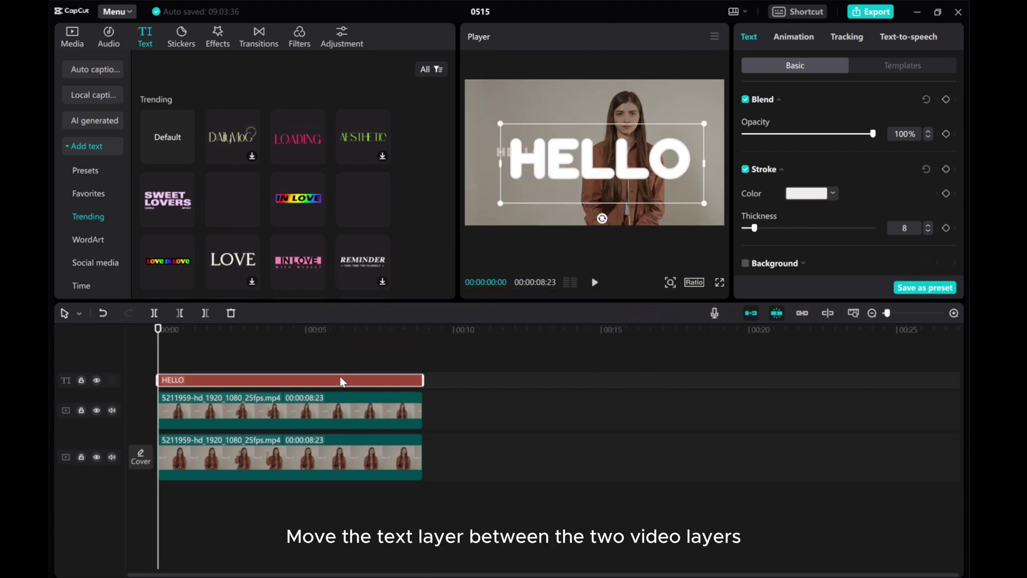
pyautogui.moveTo(332, 380); pyautogui.dragTo(318, 431)
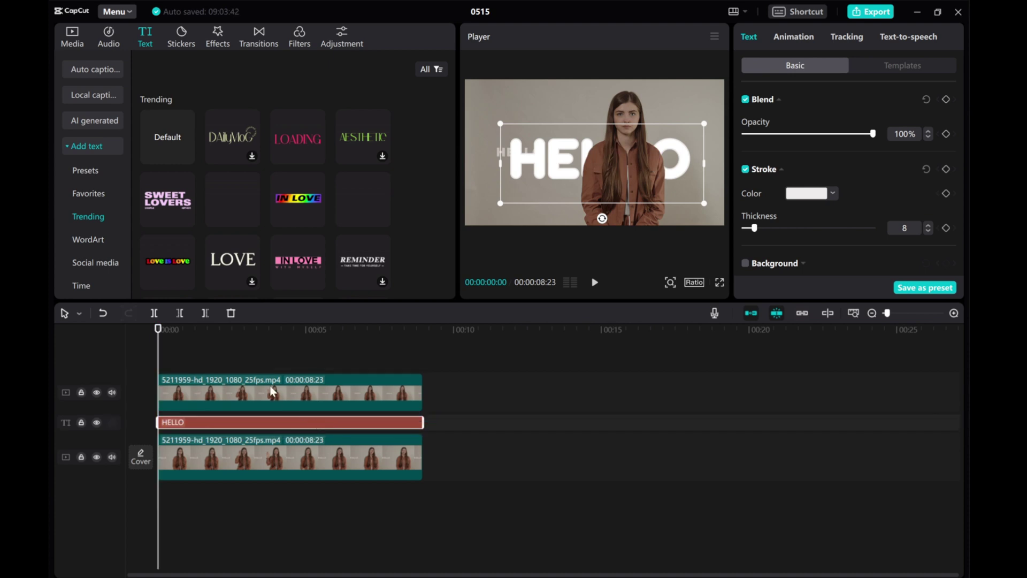
pyautogui.click(202, 355)
pyautogui.click(159, 362)
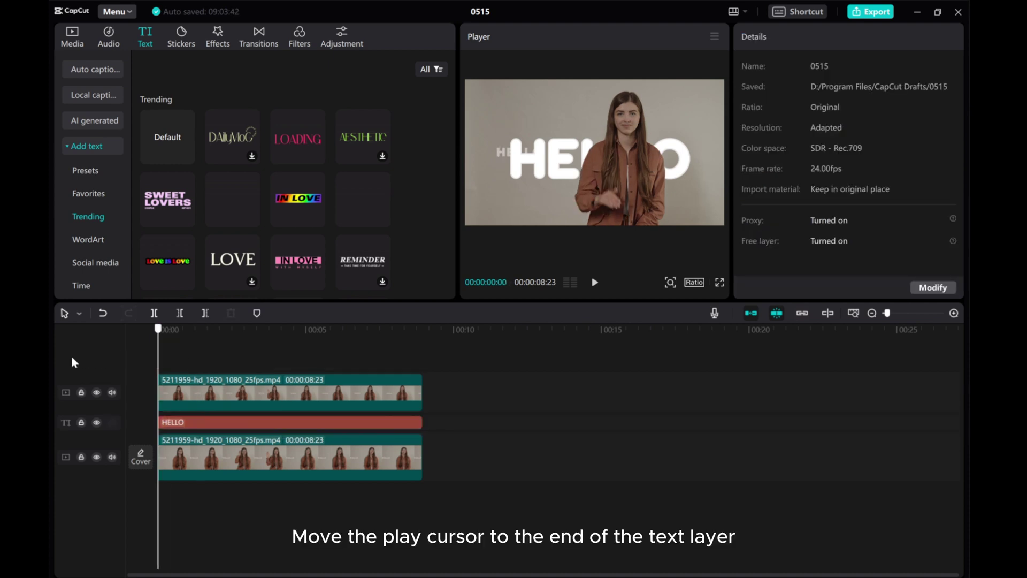
# - Copy the HELLO text clip and paste it at 00:00:08:23, right after the original
pyautogui.click(247, 423)
pyautogui.rightClick(249, 426)
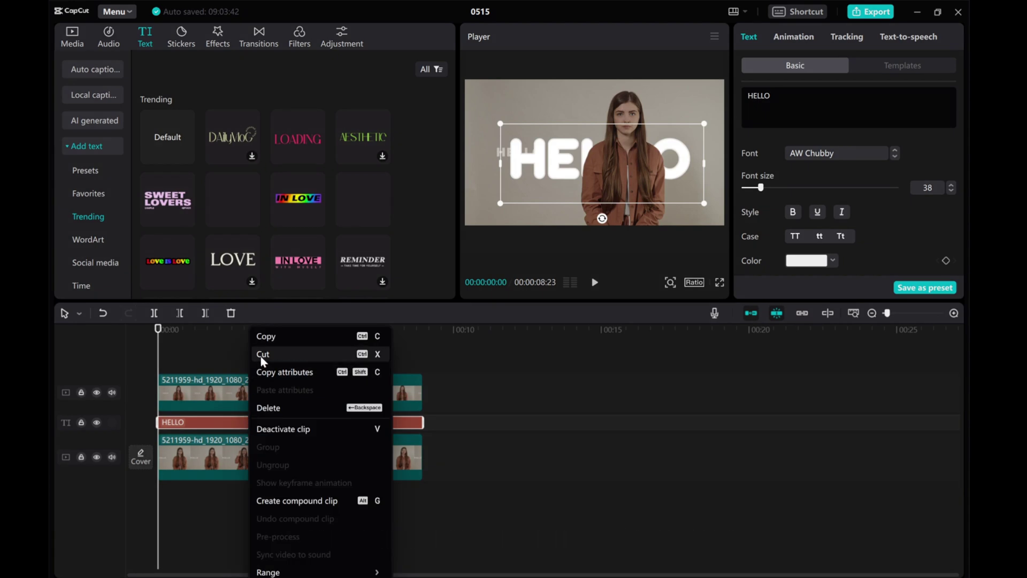
pyautogui.click(265, 336)
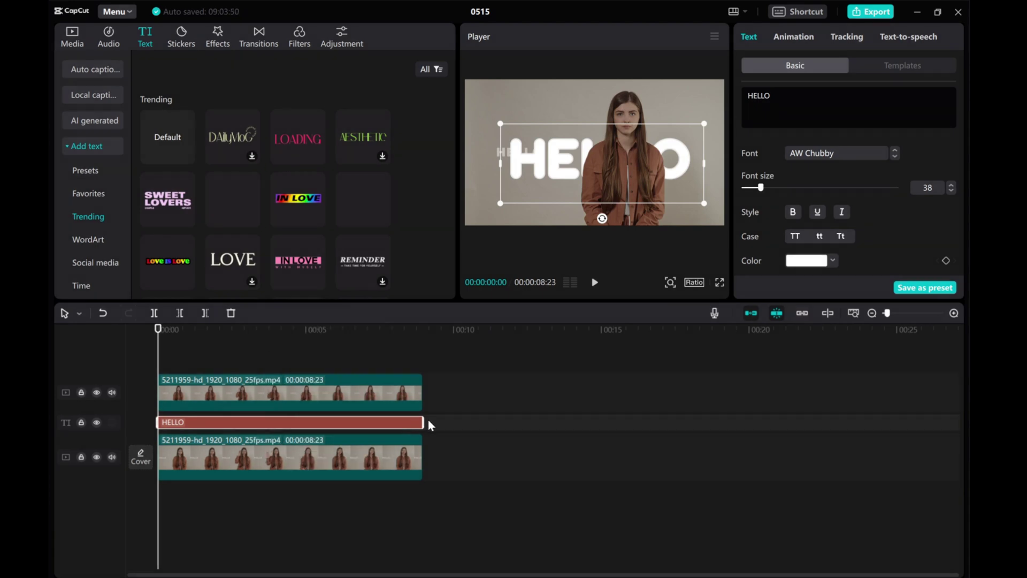
pyautogui.moveTo(157, 355); pyautogui.dragTo(424, 354)
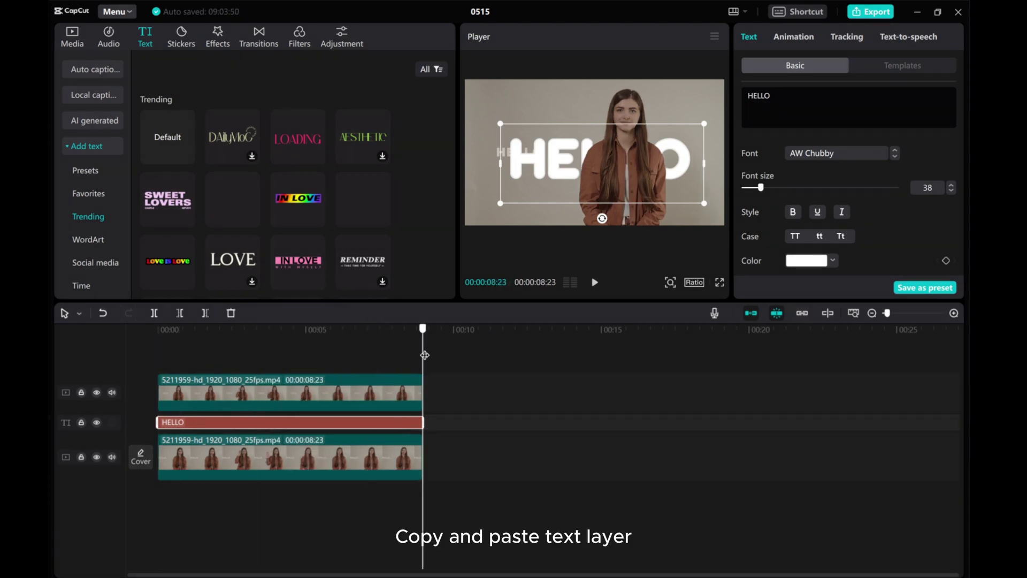
pyautogui.hotkey('ctrl', 'v')
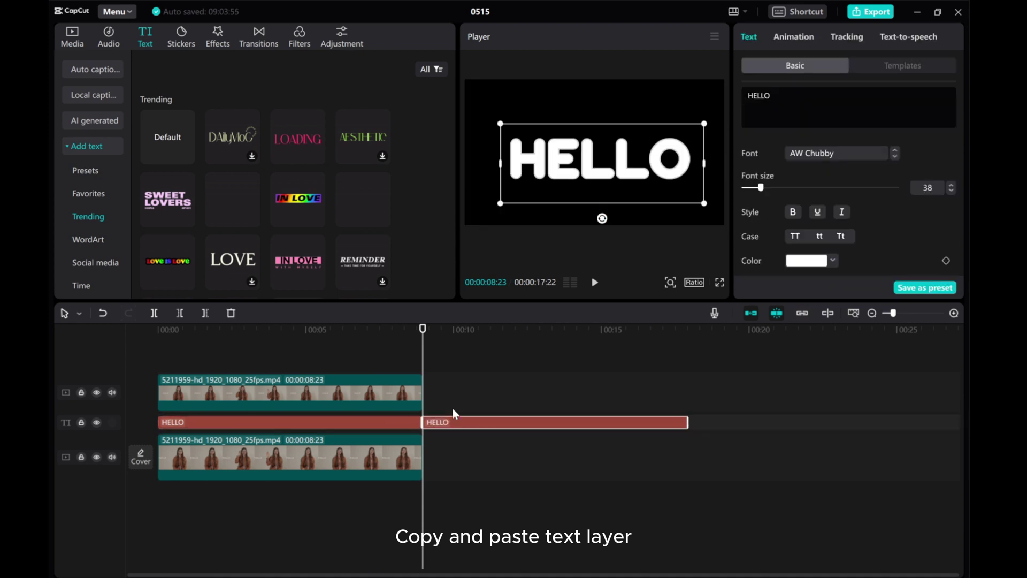
pyautogui.moveTo(422, 369); pyautogui.dragTo(442, 369)
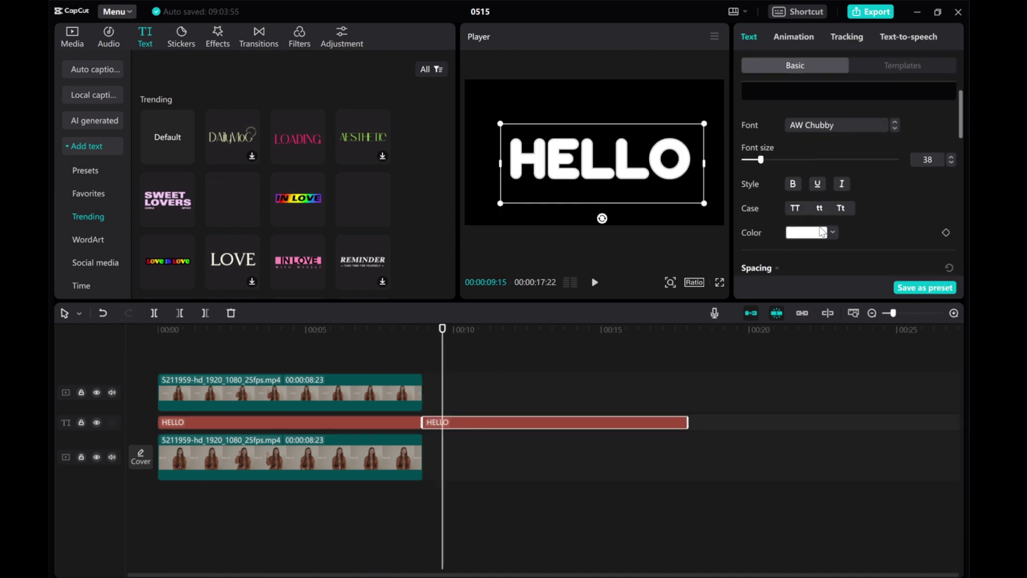
pyautogui.scroll(-2, 811, 223)
pyautogui.click(812, 217)
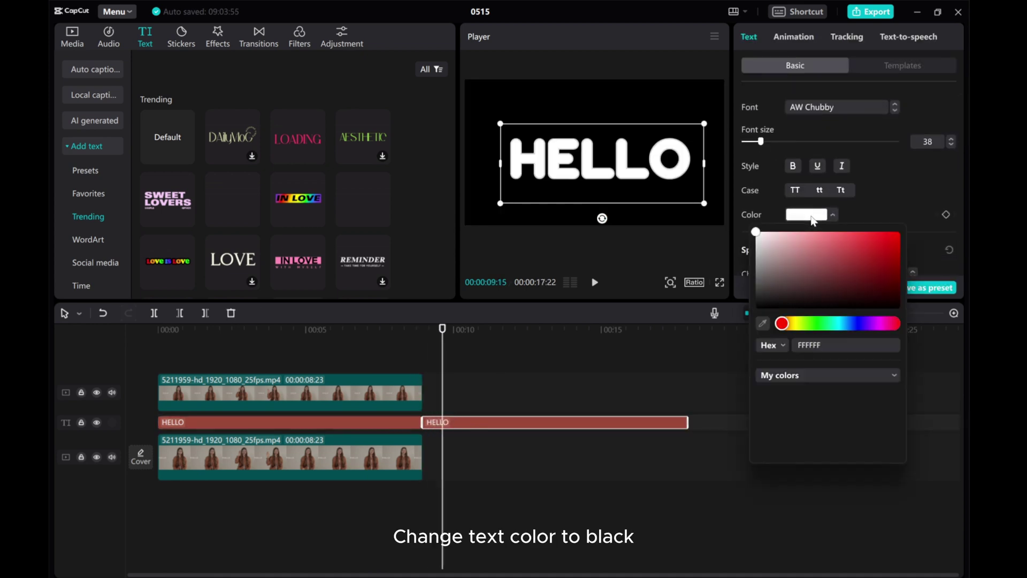
# - Give the duplicate HELLO a near-black 060606 fill and raise its stroke thickness to 11
pyautogui.click(758, 304)
pyautogui.moveTo(758, 304); pyautogui.dragTo(757, 308)
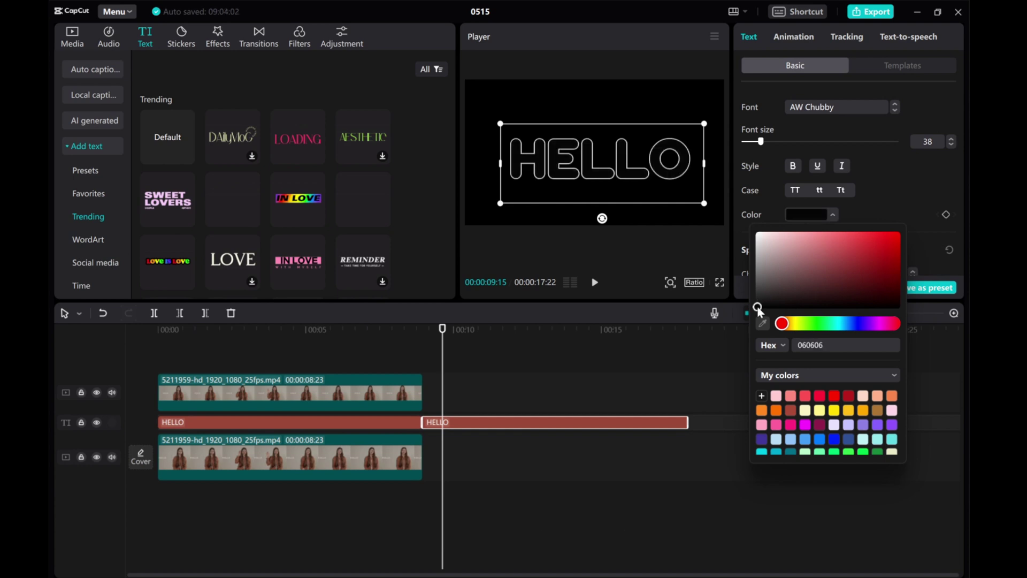
pyautogui.click(892, 176)
pyautogui.scroll(-10, 843, 238)
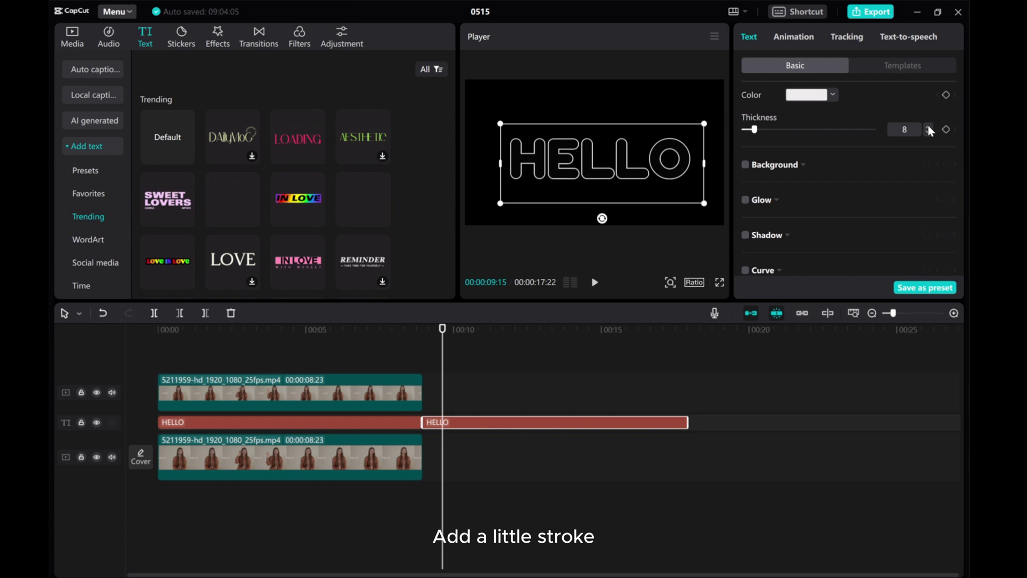
pyautogui.click(928, 126)
pyautogui.click(928, 126)
pyautogui.click(928, 126)
pyautogui.moveTo(443, 369); pyautogui.dragTo(423, 369)
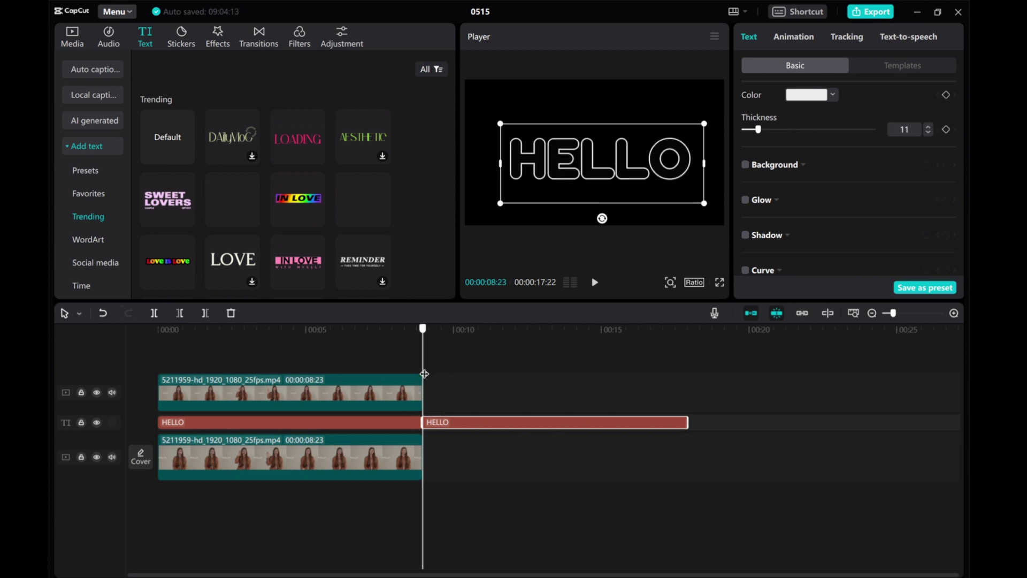
pyautogui.click(73, 44)
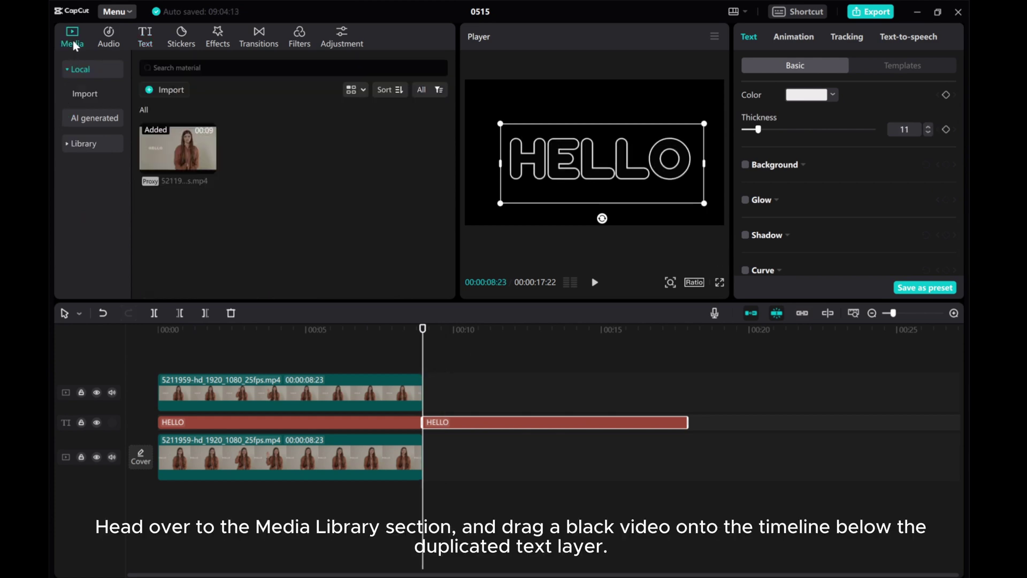
# - Add the black Library background clip at the playhead and insert a freeze frame of it
pyautogui.click(65, 140)
pyautogui.scroll(-1, 83, 219)
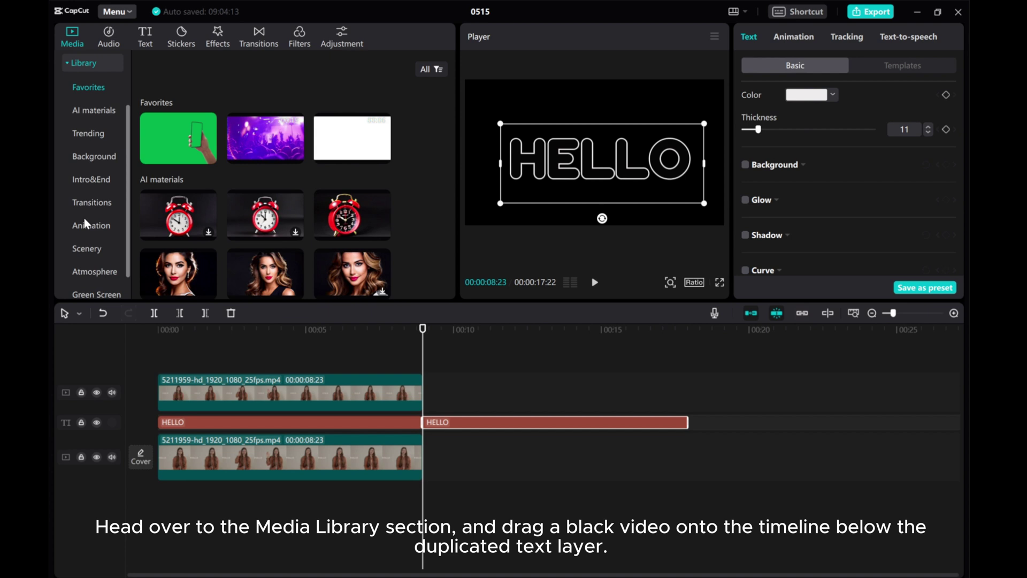
pyautogui.scroll(-1, 85, 217)
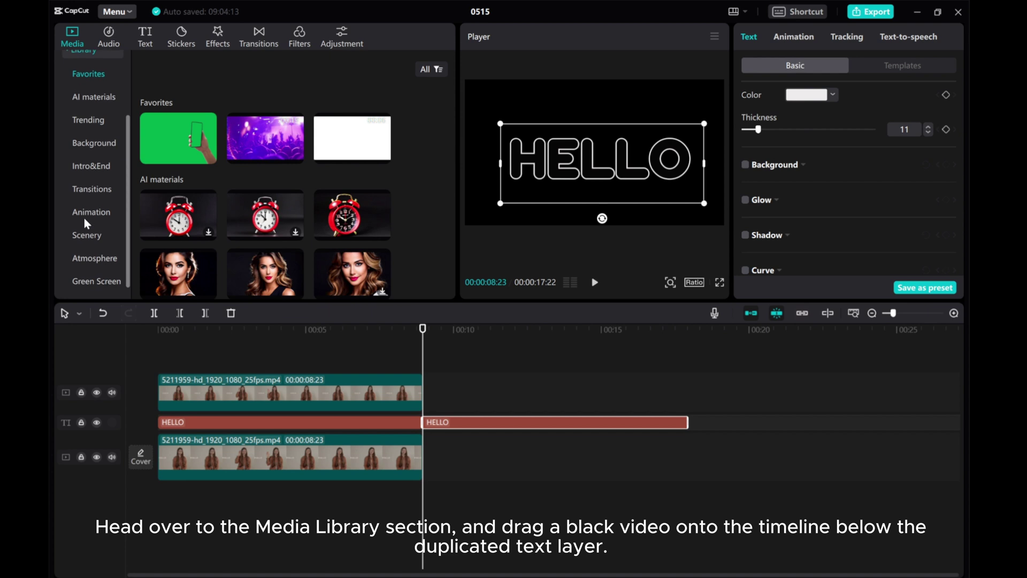
pyautogui.click(88, 144)
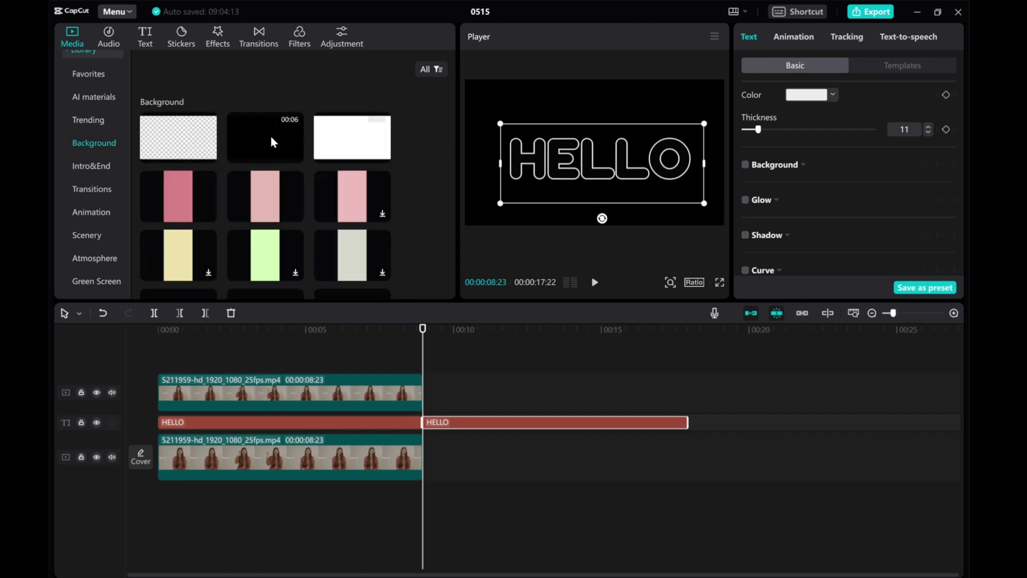
pyautogui.click(295, 155)
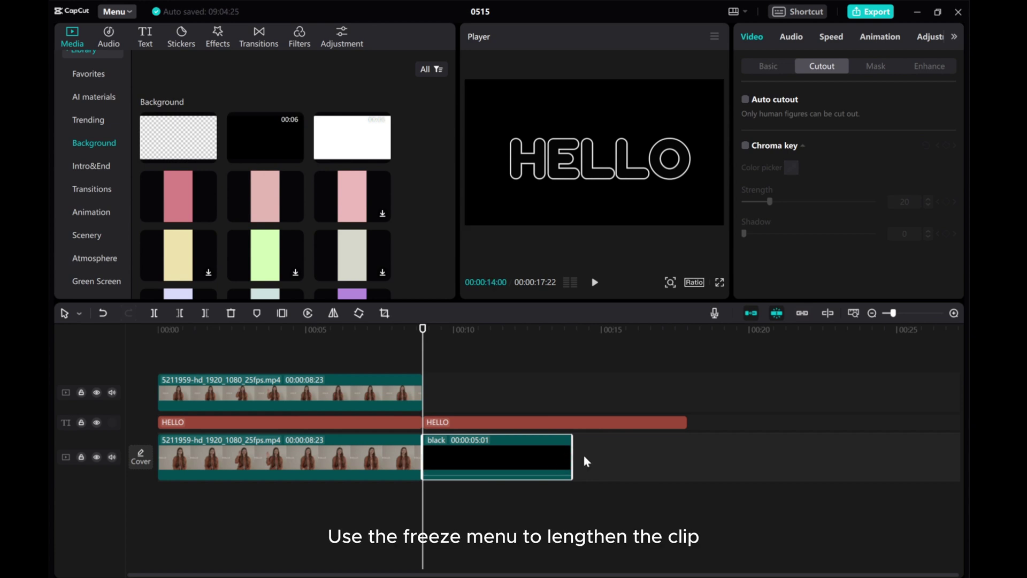
pyautogui.click(282, 313)
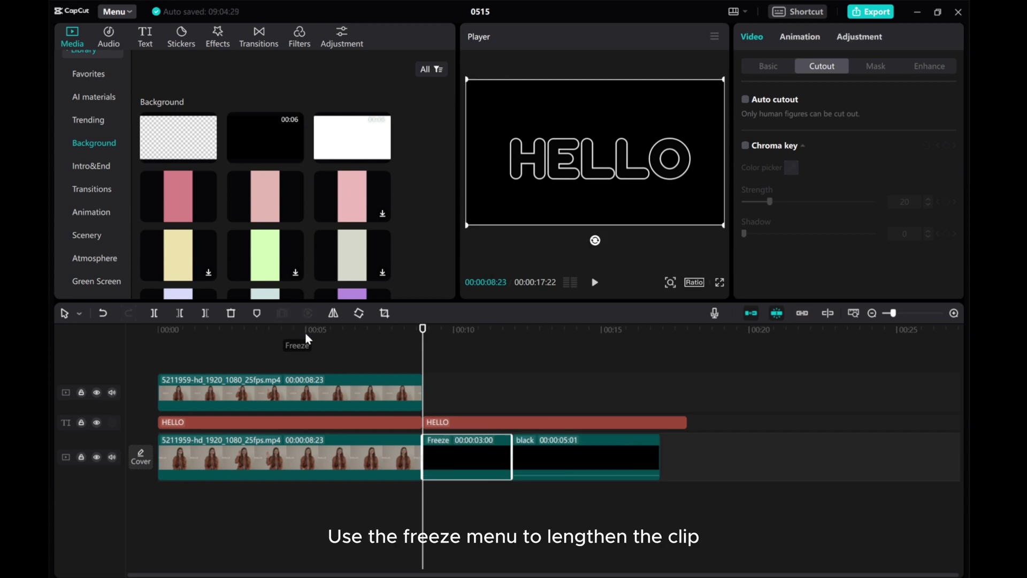
# - Stretch the Freeze clip to 00:00:08:23, delete the leftover black clip, and select it with the second HELLO
pyautogui.moveTo(509, 454); pyautogui.dragTo(686, 451)
pyautogui.click(737, 456)
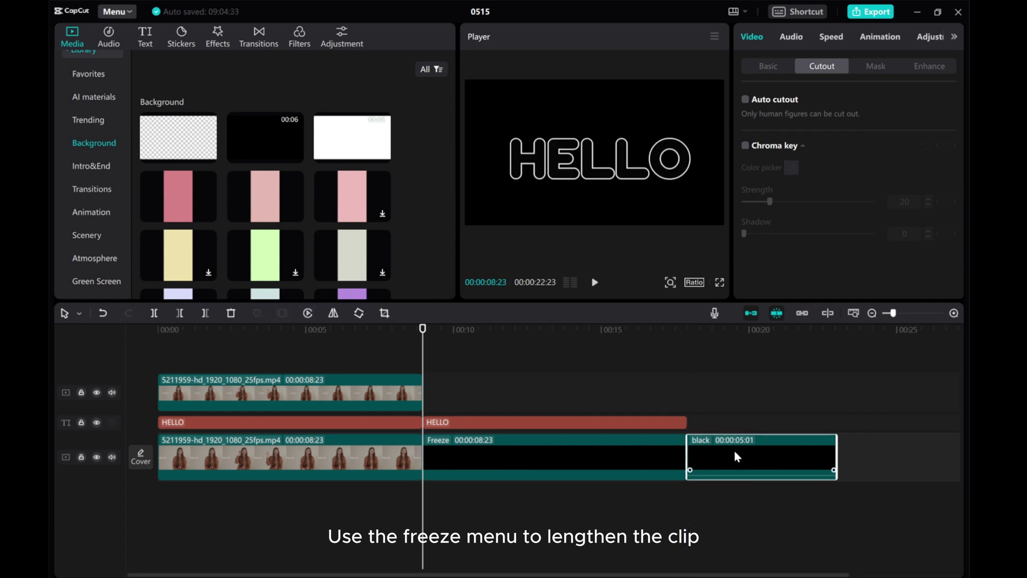
pyautogui.press('Delete')
pyautogui.moveTo(727, 479); pyautogui.dragTo(454, 415)
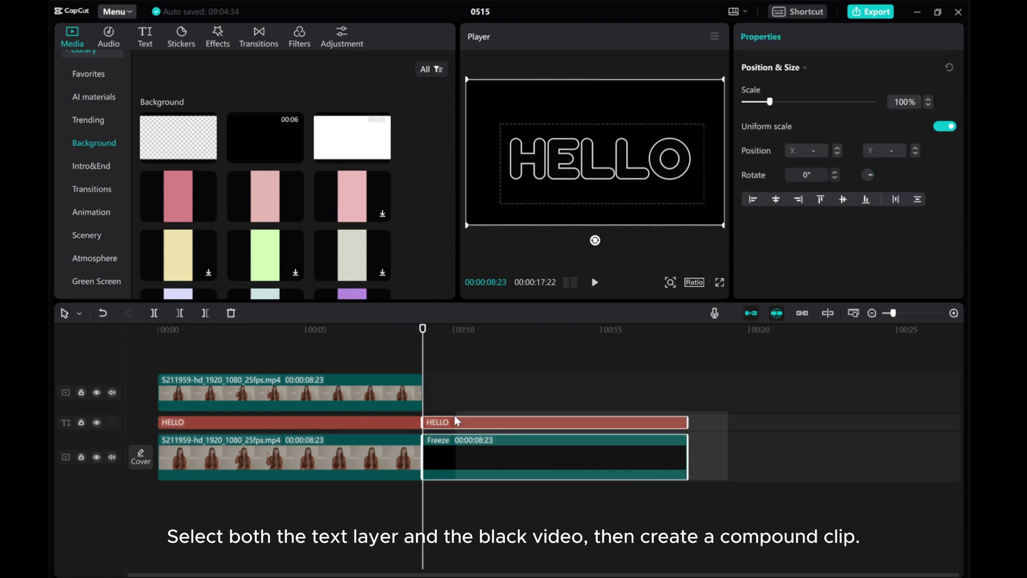
# - Combine the second HELLO and Freeze clip into Compound clip1 on a new top track
pyautogui.rightClick(462, 426)
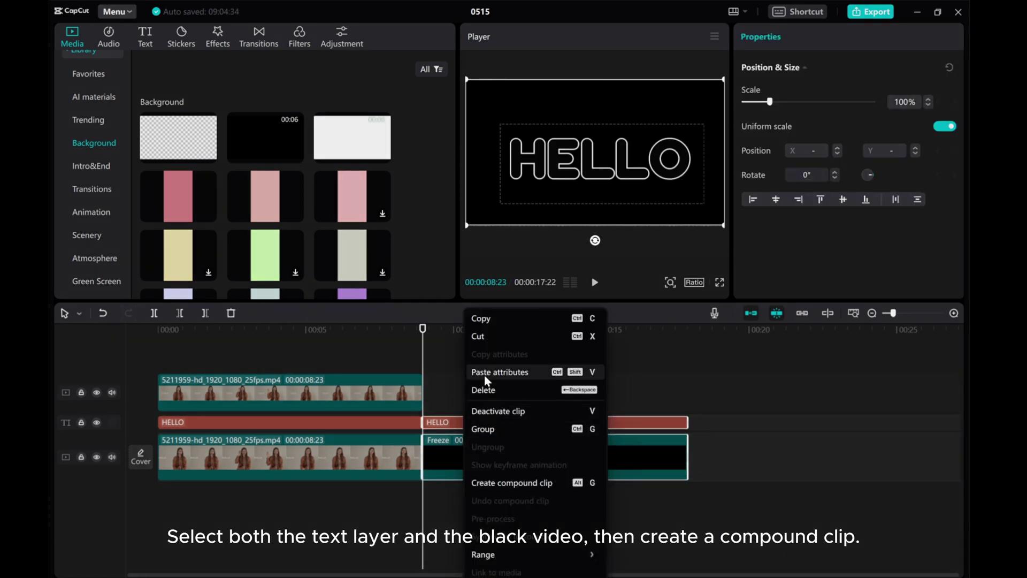
pyautogui.click(495, 482)
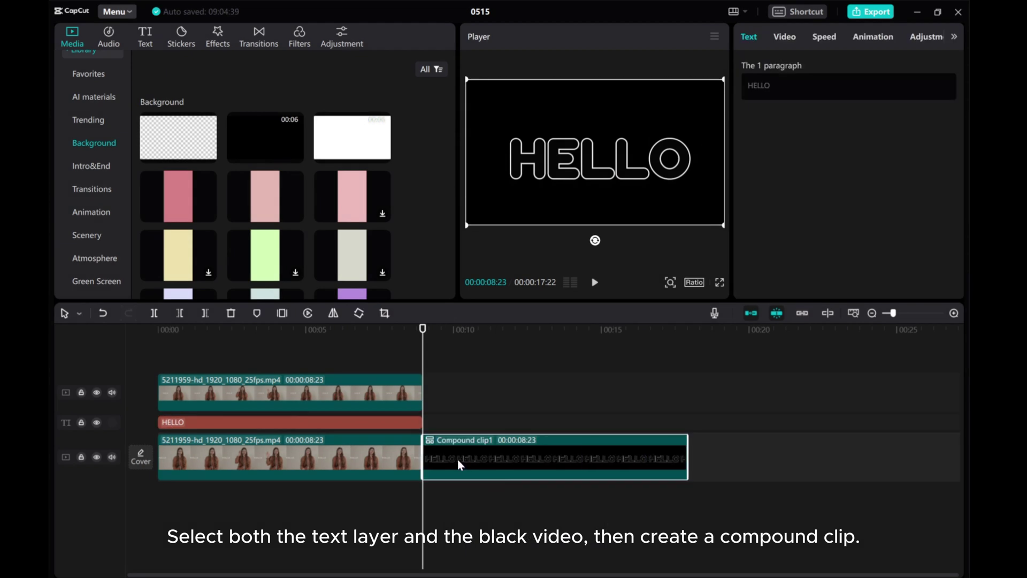
pyautogui.moveTo(470, 451); pyautogui.dragTo(210, 353)
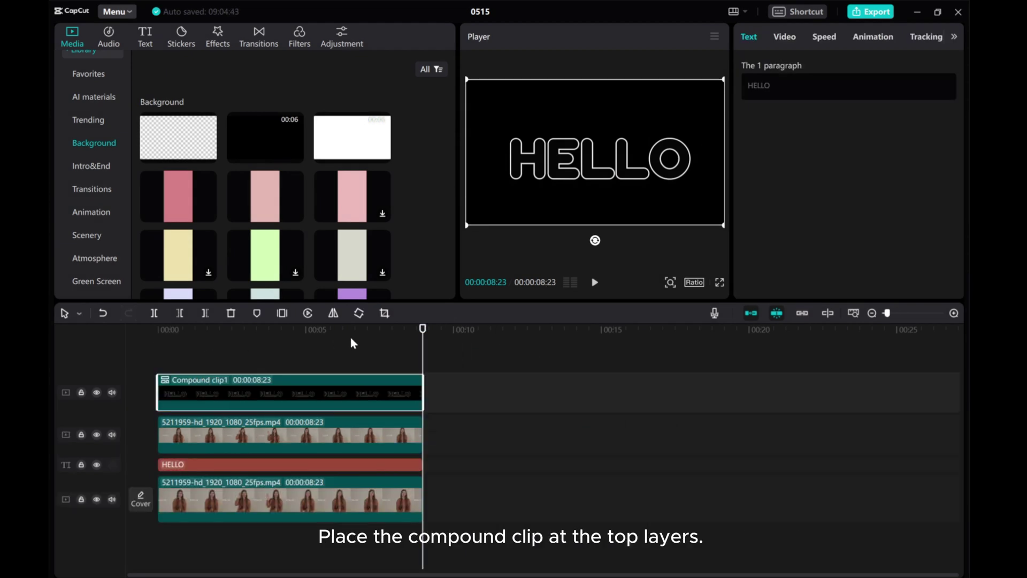
pyautogui.moveTo(422, 347); pyautogui.dragTo(250, 352)
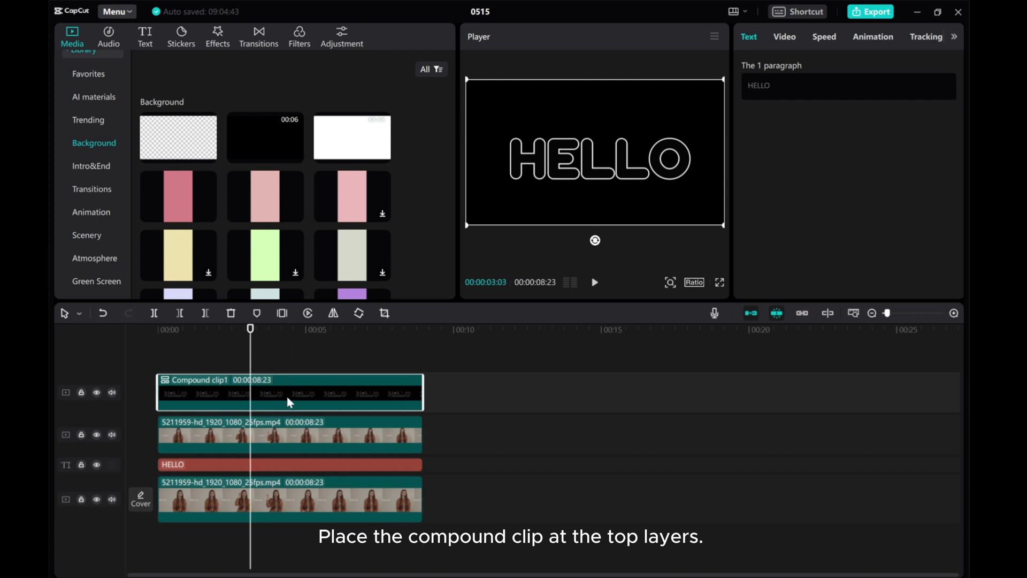
# - Set the compound clip's Blend mode to Brighten and play back the HELLO overlay
pyautogui.click(782, 37)
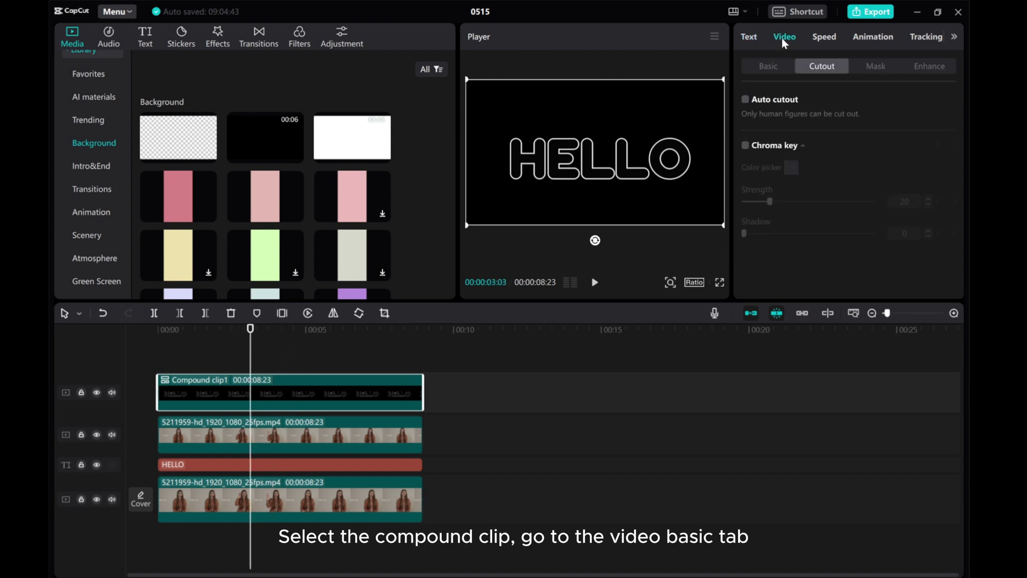
pyautogui.click(768, 64)
pyautogui.scroll(-2, 802, 207)
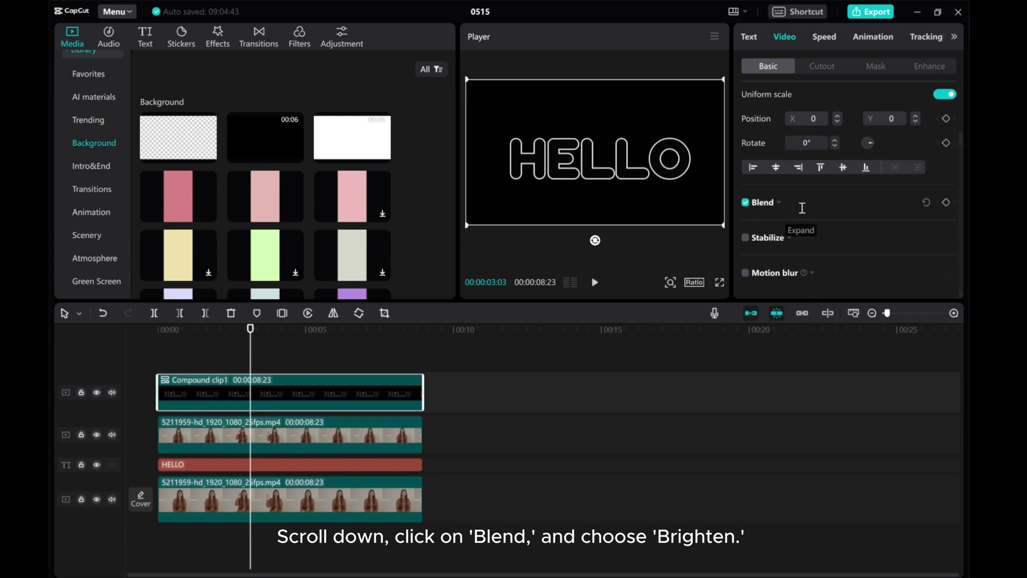
pyautogui.click(776, 204)
pyautogui.scroll(-1, 832, 214)
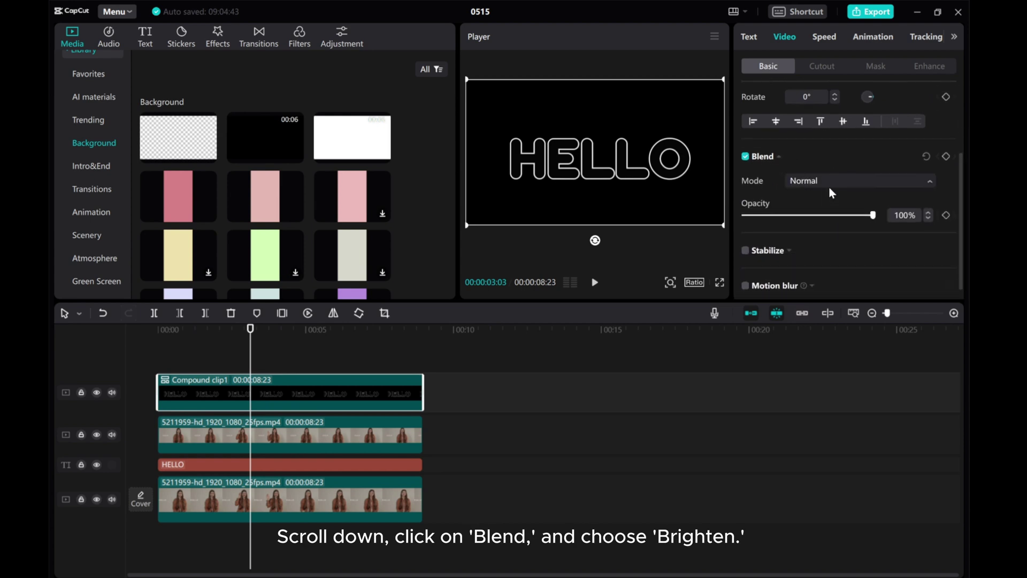
pyautogui.click(829, 181)
pyautogui.click(828, 181)
pyautogui.click(829, 180)
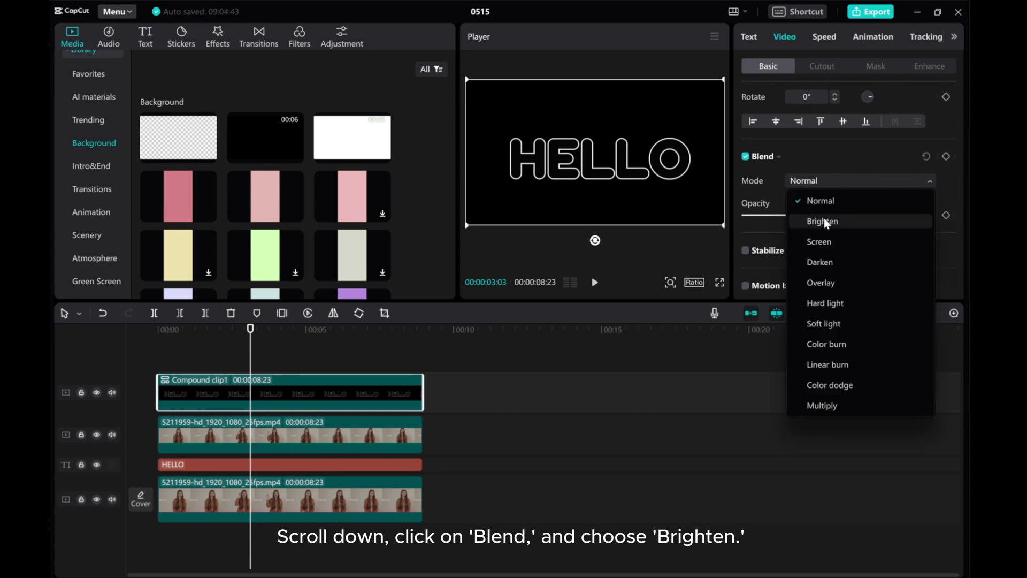
pyautogui.click(823, 219)
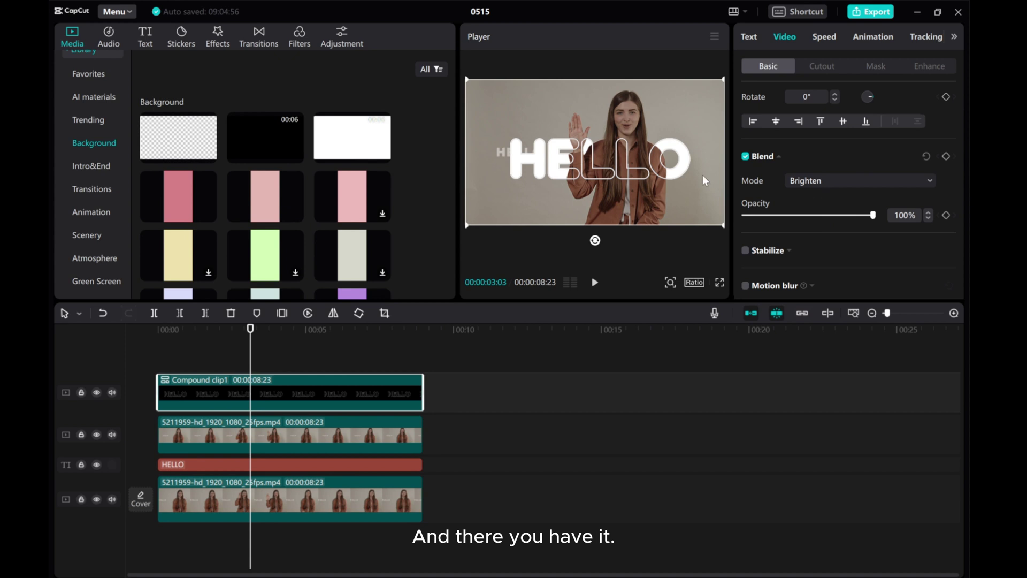
pyautogui.click(593, 283)
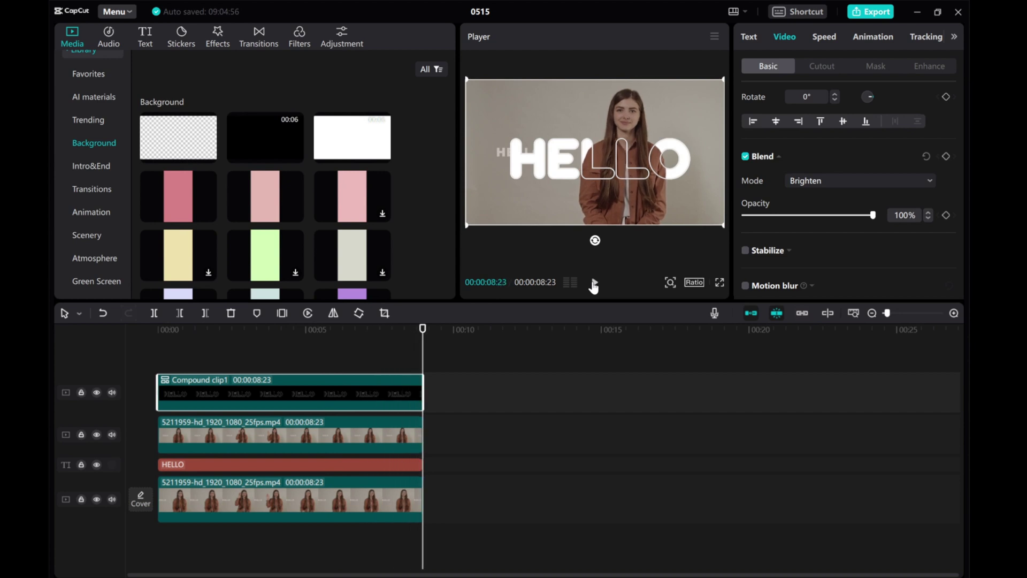
pyautogui.click(594, 283)
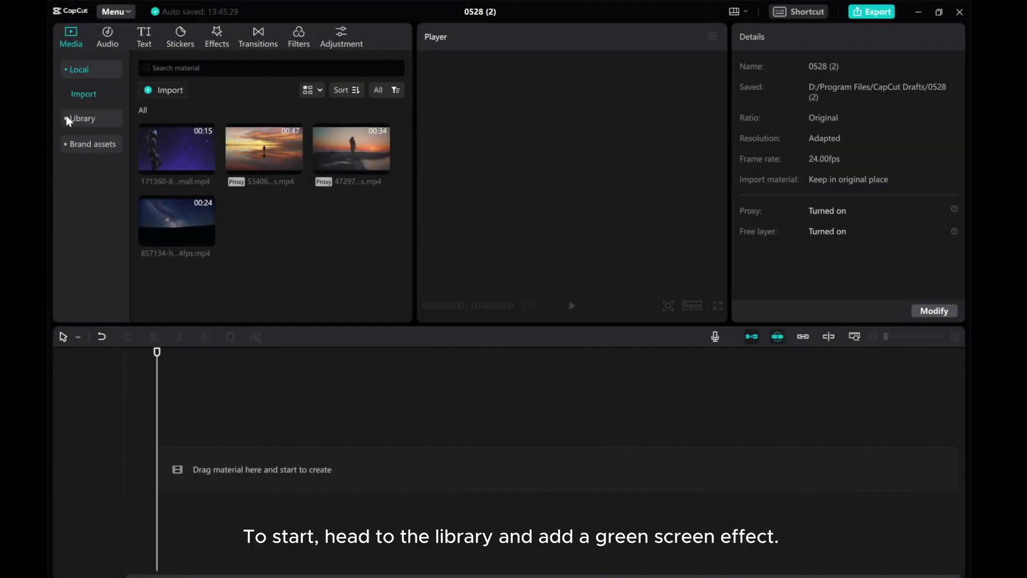
# - Add the camera-frame clip from Library > Green Screen to the timeline
pyautogui.click(64, 117)
pyautogui.scroll(-1, 100, 266)
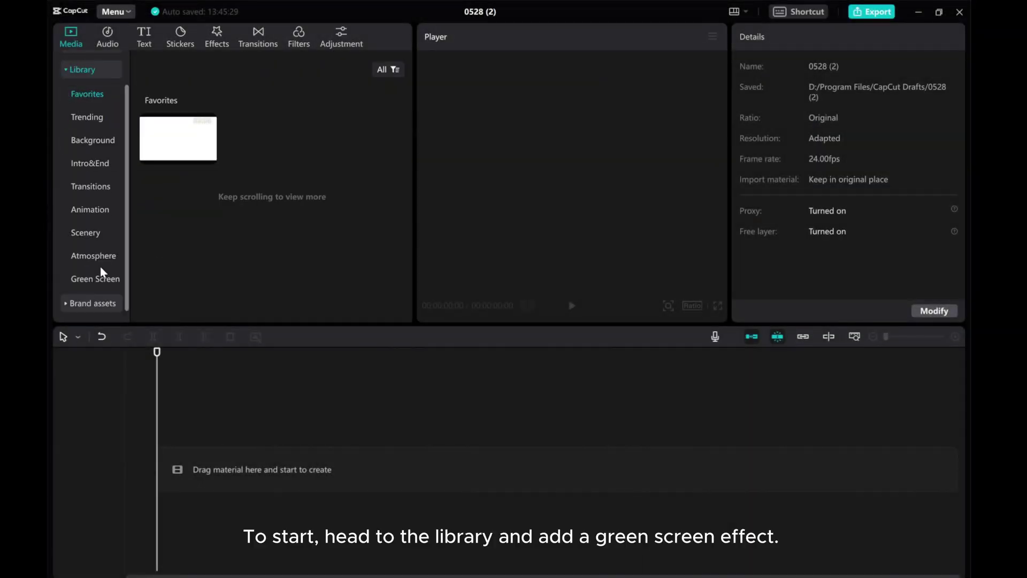
pyautogui.click(86, 277)
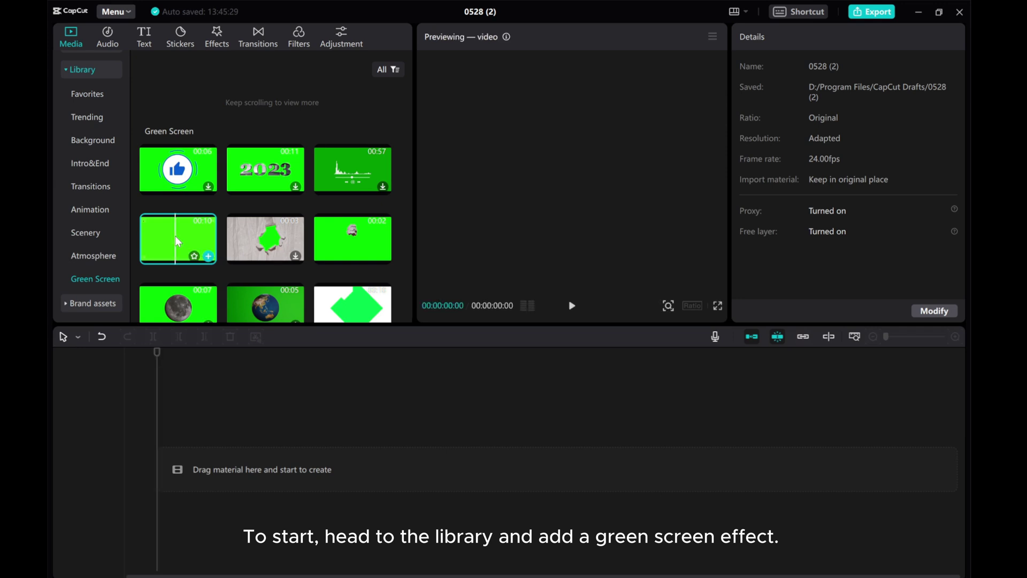
pyautogui.moveTo(172, 230); pyautogui.dragTo(159, 454)
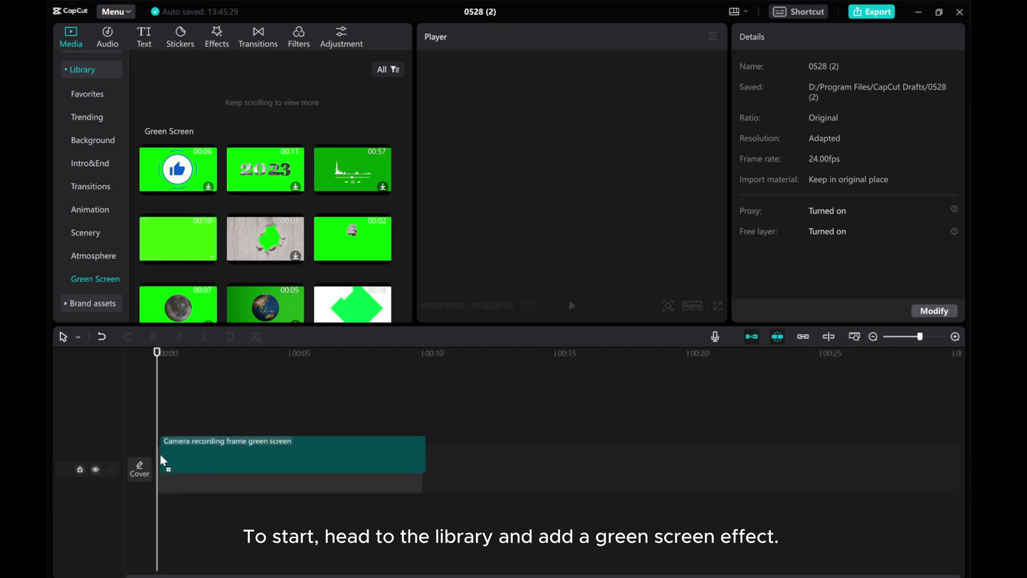
# - Set the project ratio to 16:9 and scale the green screen to 304%
pyautogui.click(692, 305)
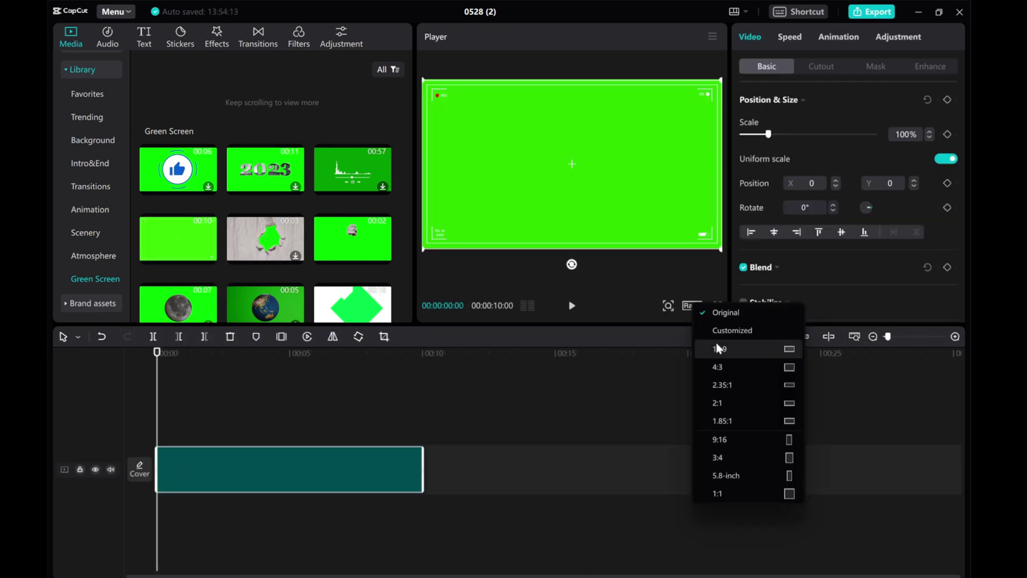
pyautogui.click(710, 343)
pyautogui.scroll(5, 524, 211)
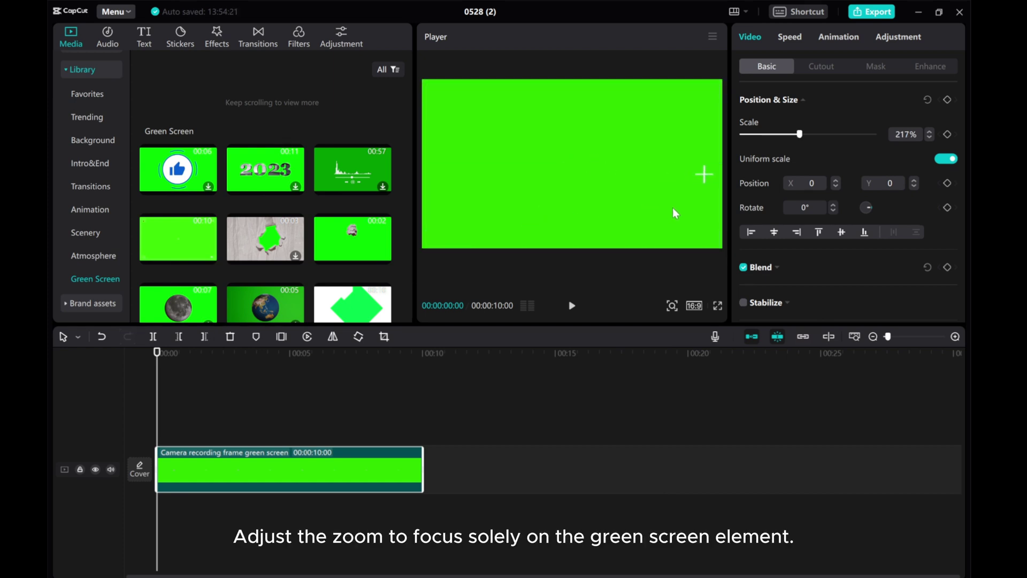
pyautogui.moveTo(799, 134); pyautogui.dragTo(814, 135)
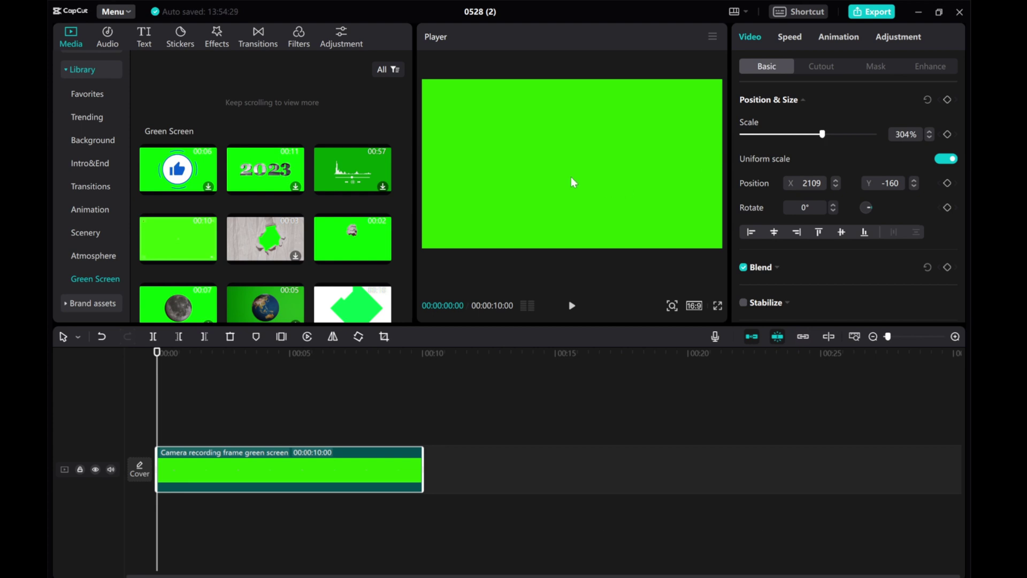
pyautogui.click(144, 37)
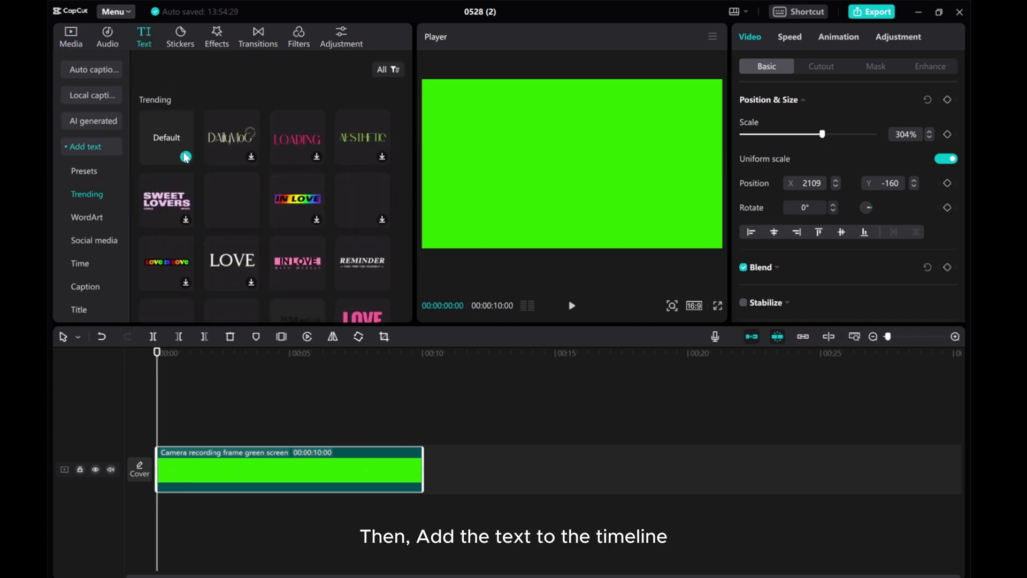
# - Add a Default text clip stretched to 10 seconds reading 'Double'
pyautogui.click(186, 156)
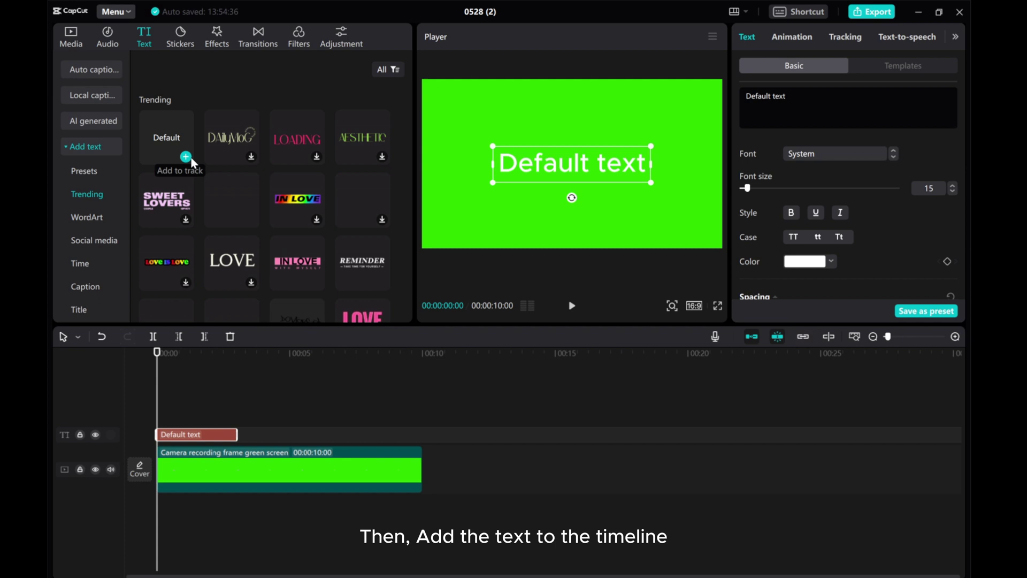
pyautogui.moveTo(237, 434); pyautogui.dragTo(391, 445)
pyautogui.moveTo(793, 95); pyautogui.dragTo(707, 94)
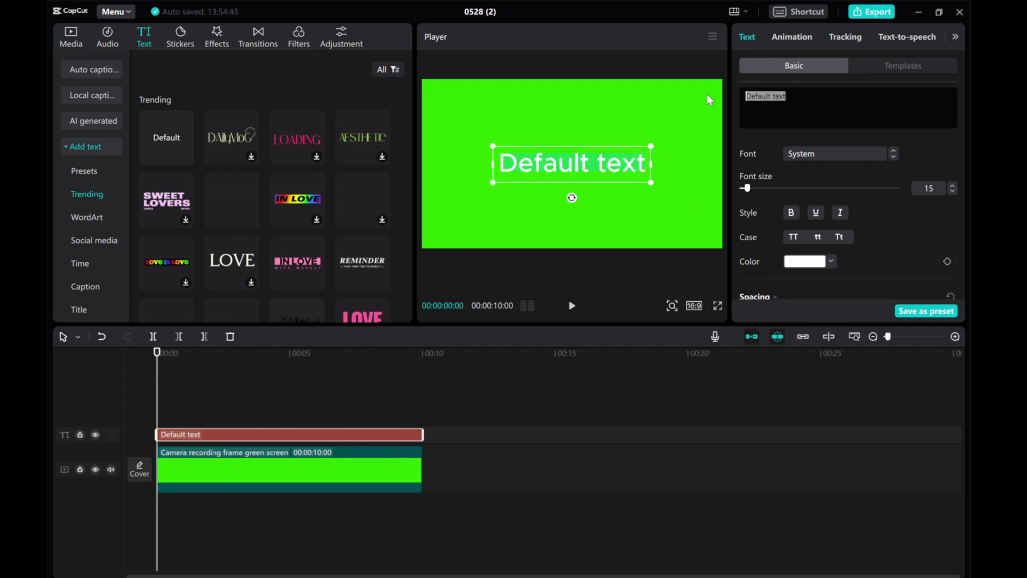
pyautogui.write('D')
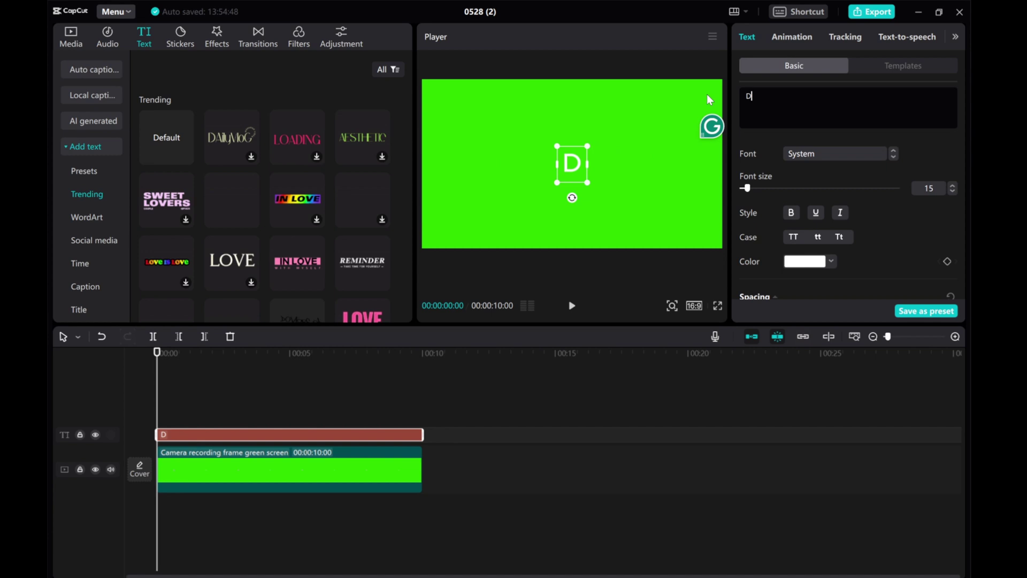
pyautogui.write('ouble')
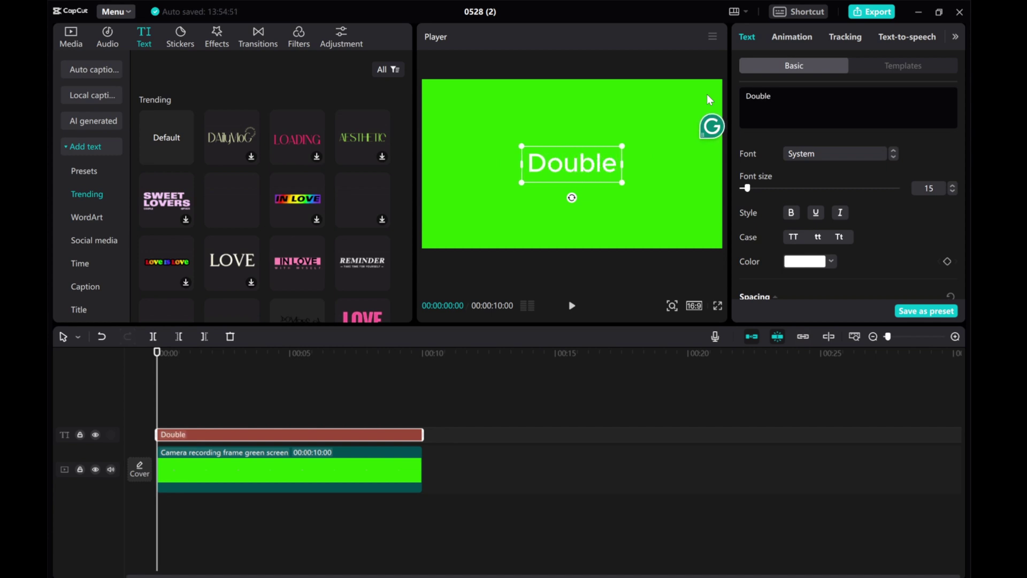
# - Make the text uppercase Helvetica Black, size 50, spacing -1, enlarged to frame width
pyautogui.click(795, 237)
pyautogui.click(826, 152)
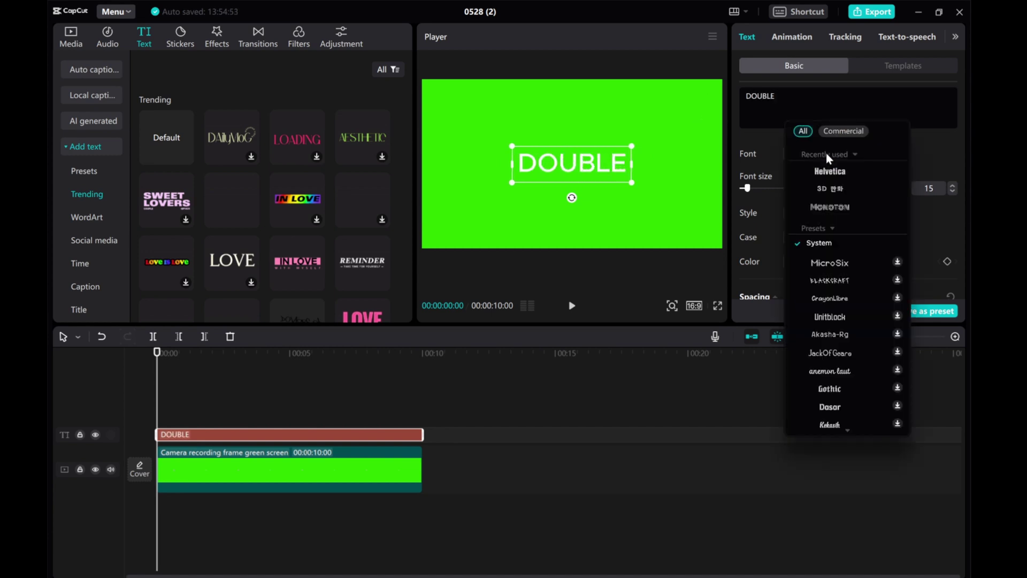
pyautogui.click(828, 172)
pyautogui.moveTo(747, 188); pyautogui.dragTo(767, 191)
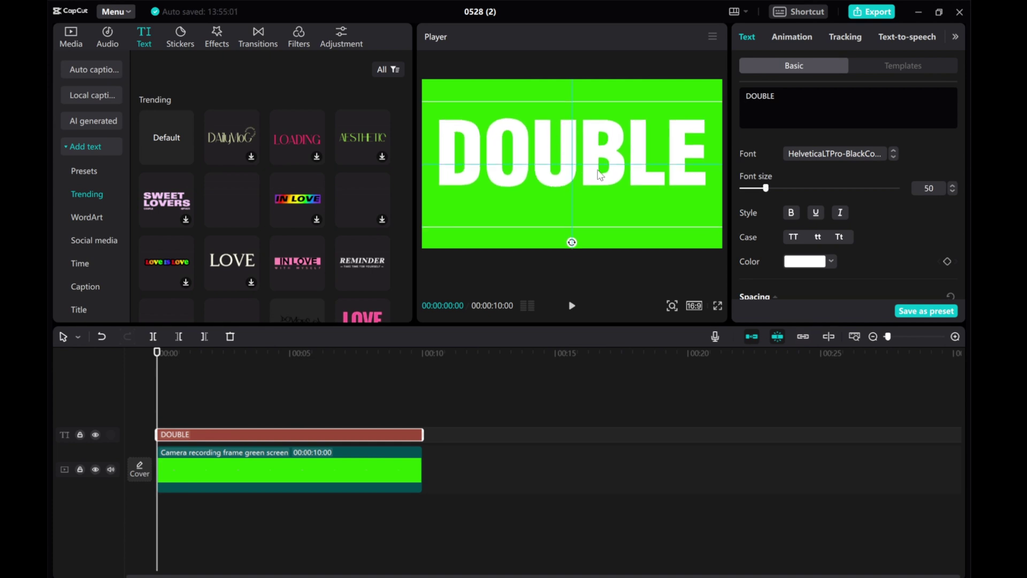
pyautogui.moveTo(601, 172); pyautogui.dragTo(602, 179)
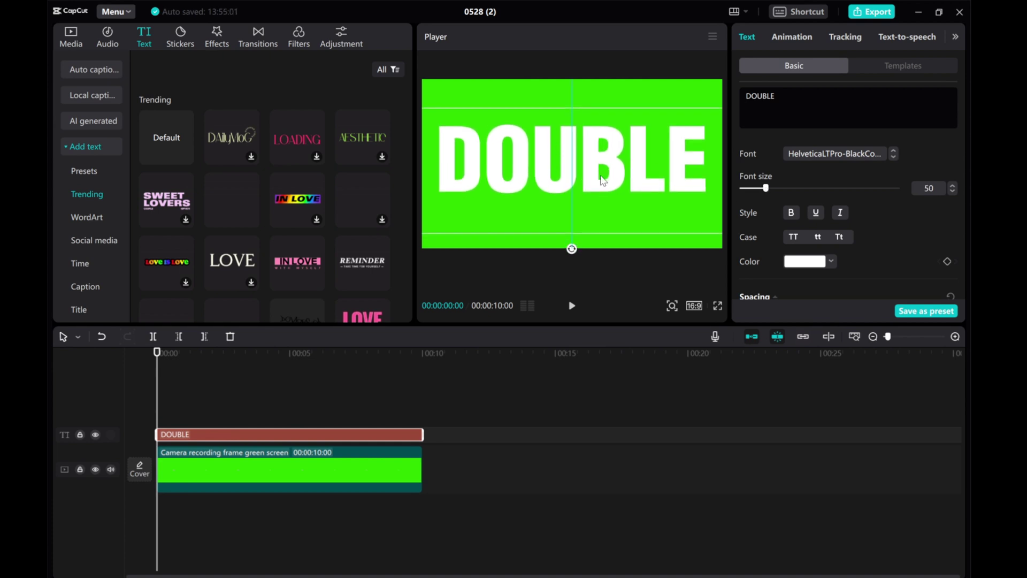
pyautogui.scroll(-3, 808, 253)
pyautogui.click(824, 232)
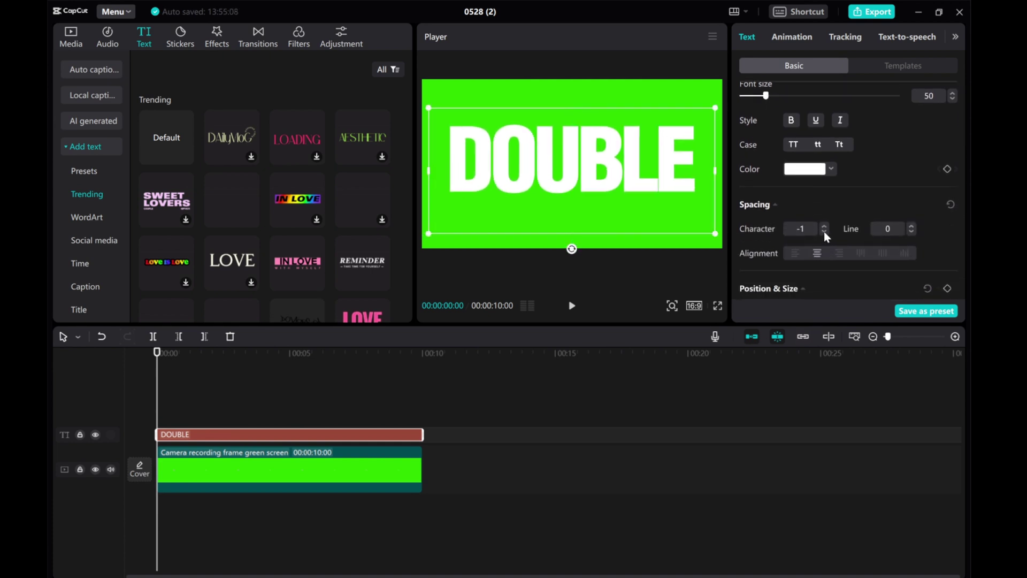
pyautogui.moveTo(436, 114); pyautogui.dragTo(427, 106)
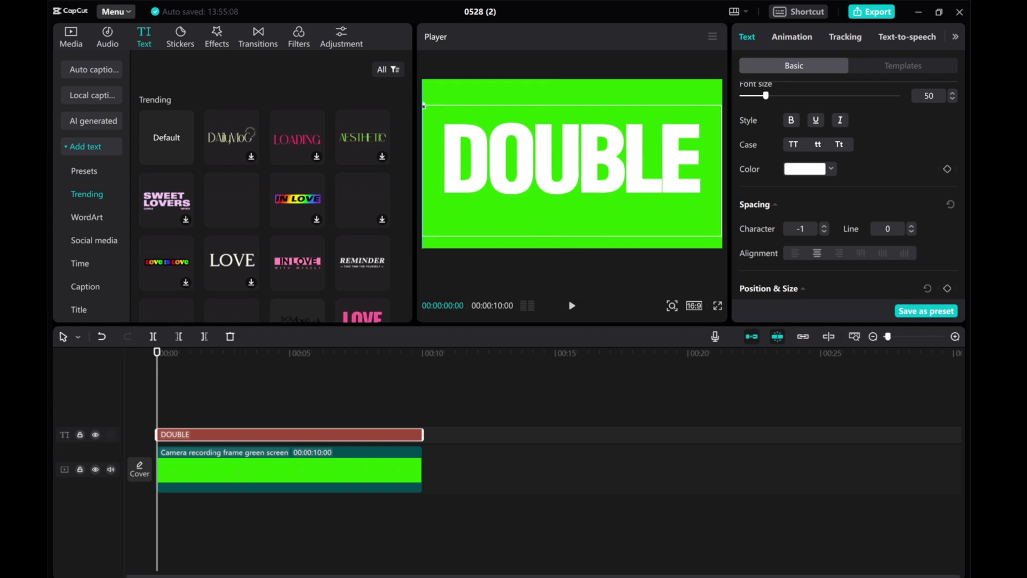
pyautogui.scroll(2, 827, 134)
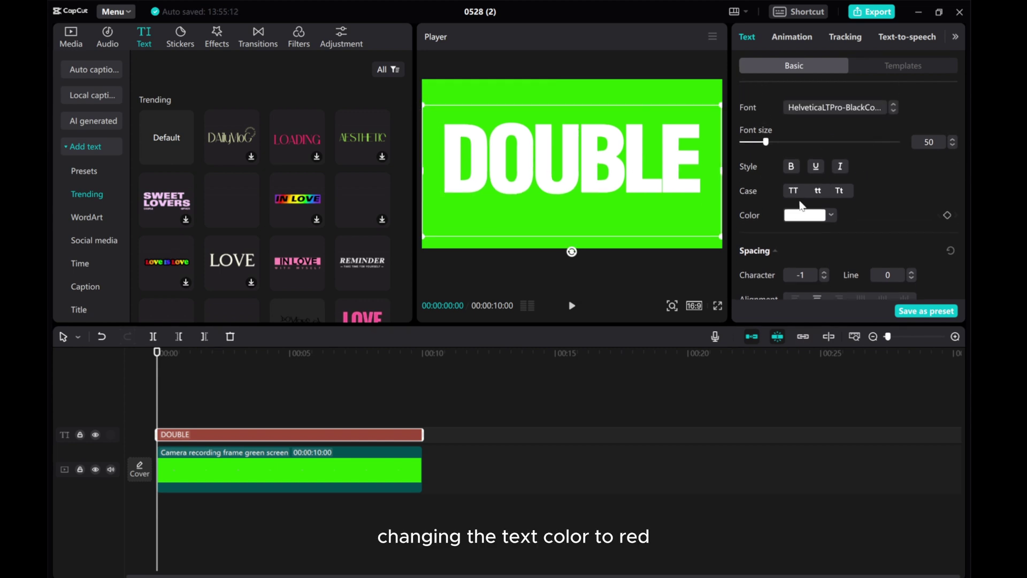
# - Colour DOUBLE red and merge it with the green screen into a compound clip
pyautogui.click(804, 215)
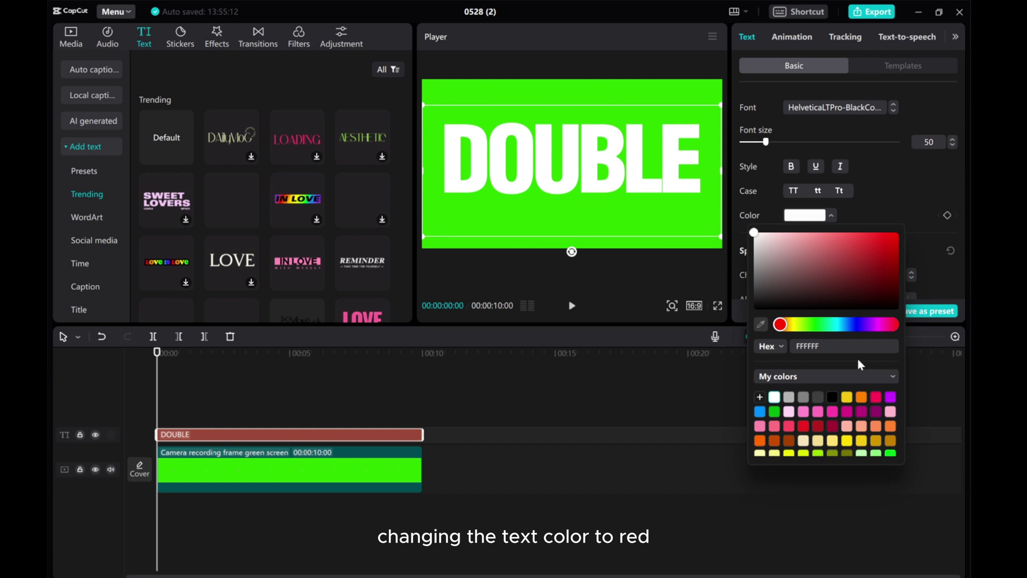
pyautogui.click(894, 237)
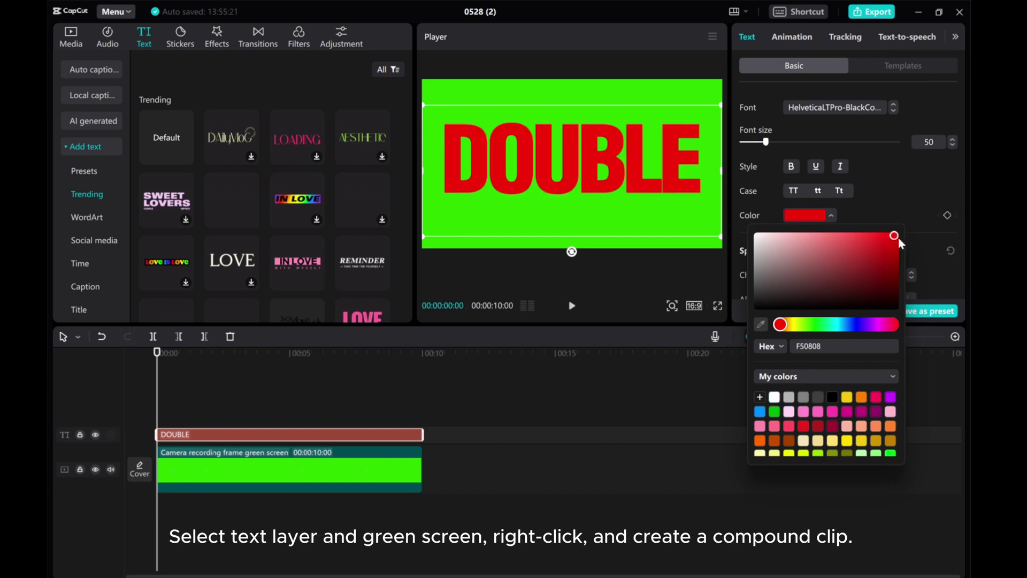
pyautogui.moveTo(456, 484); pyautogui.dragTo(320, 431)
pyautogui.rightClick(319, 431)
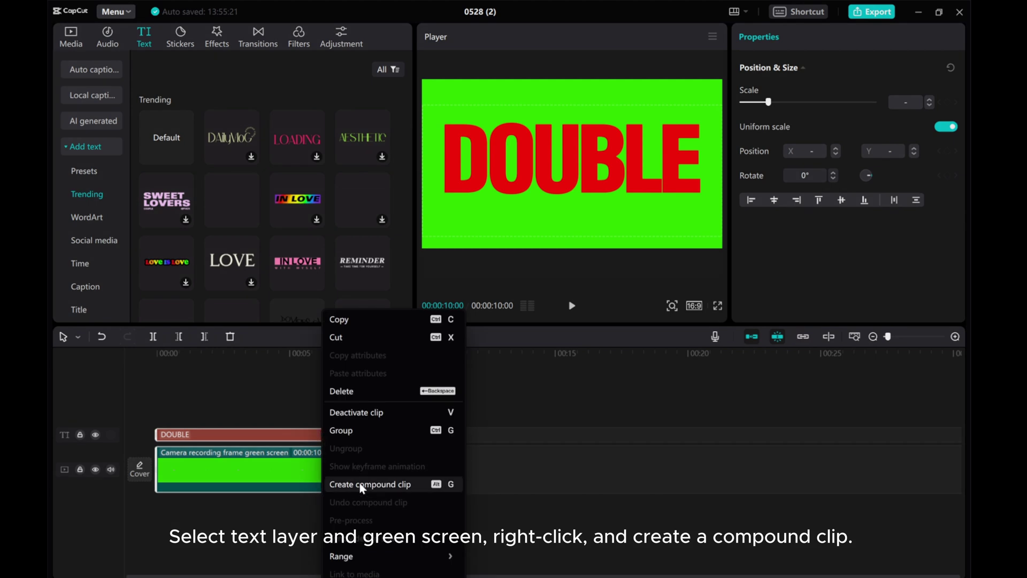
pyautogui.click(362, 487)
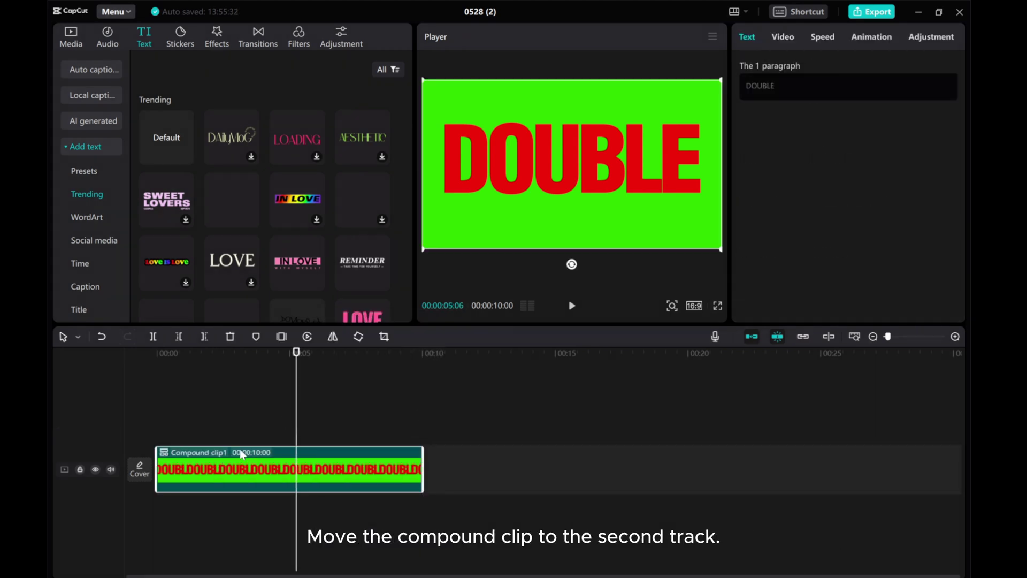
# - Move the compound clip to track 2 and show the local media videos
pyautogui.moveTo(220, 470); pyautogui.dragTo(216, 423)
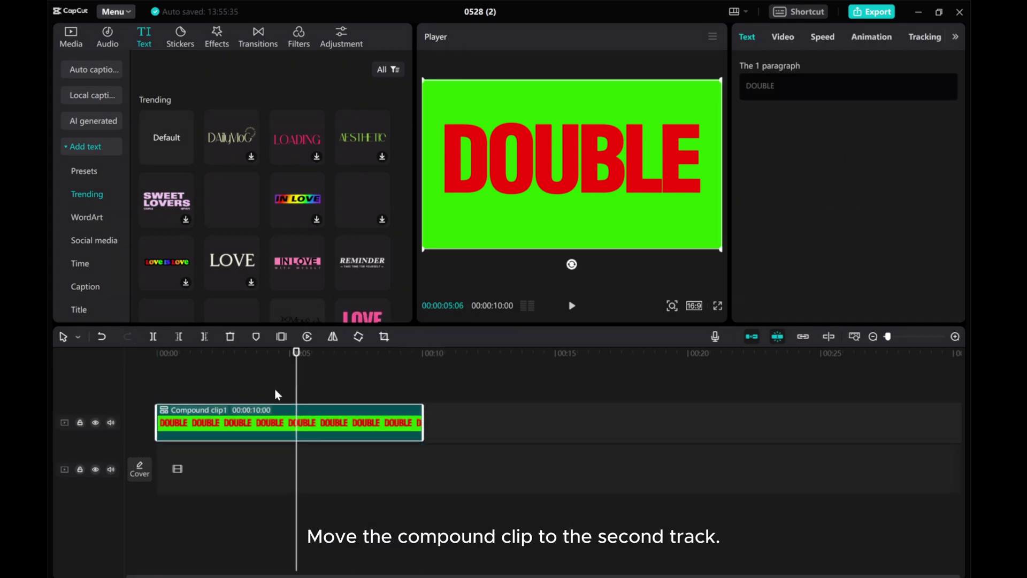
pyautogui.moveTo(294, 379); pyautogui.dragTo(128, 378)
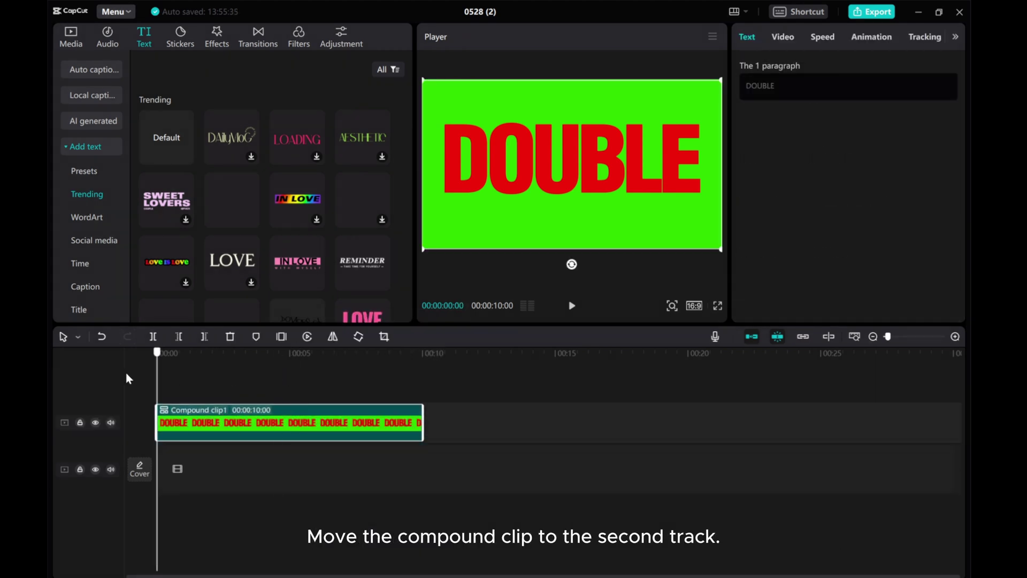
pyautogui.click(78, 36)
pyautogui.click(80, 71)
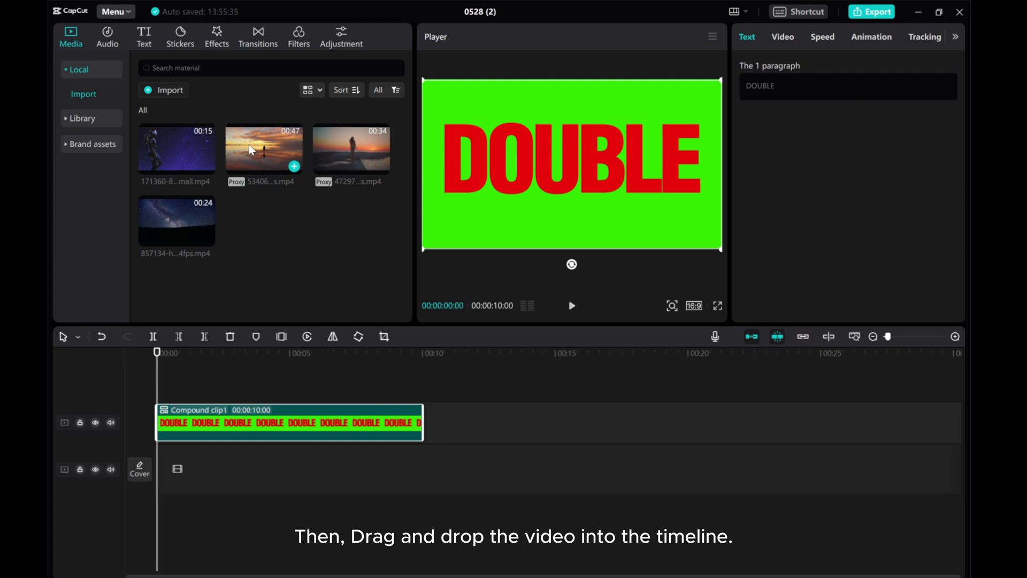
# - Add the sunset video under the compound clip and trim it to 10 seconds
pyautogui.moveTo(251, 150); pyautogui.dragTo(156, 470)
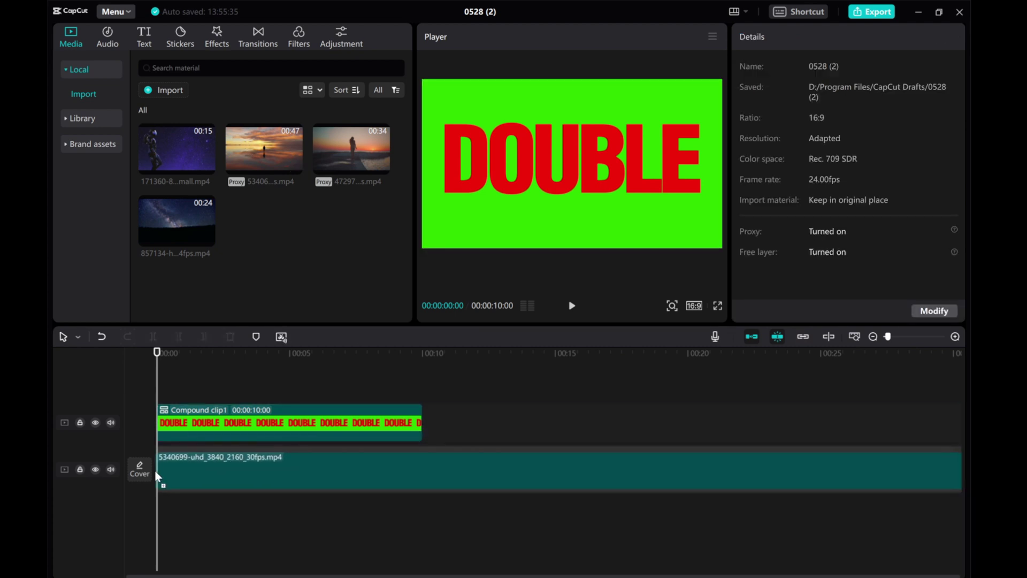
pyautogui.click(202, 468)
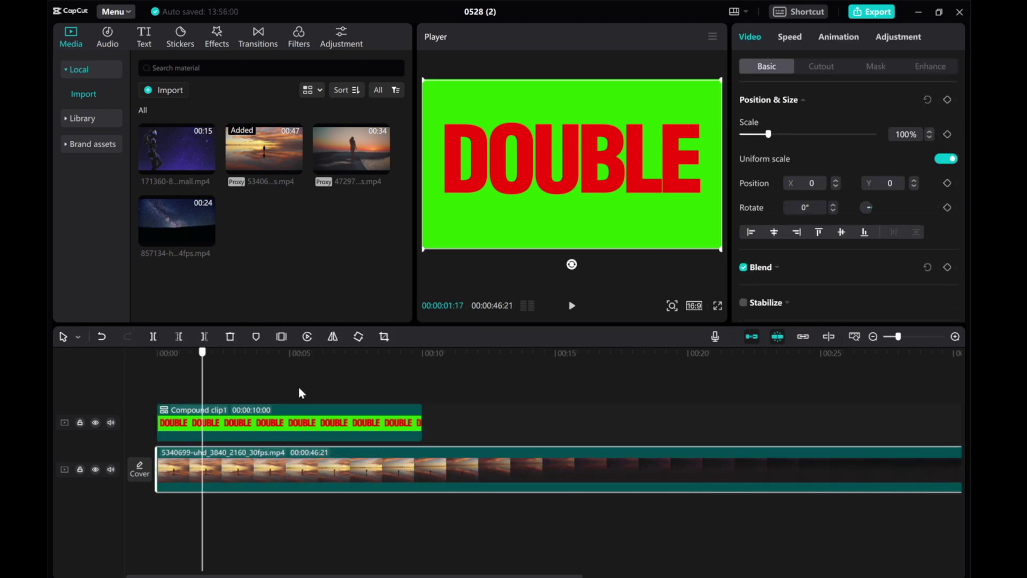
pyautogui.moveTo(395, 393); pyautogui.dragTo(249, 393)
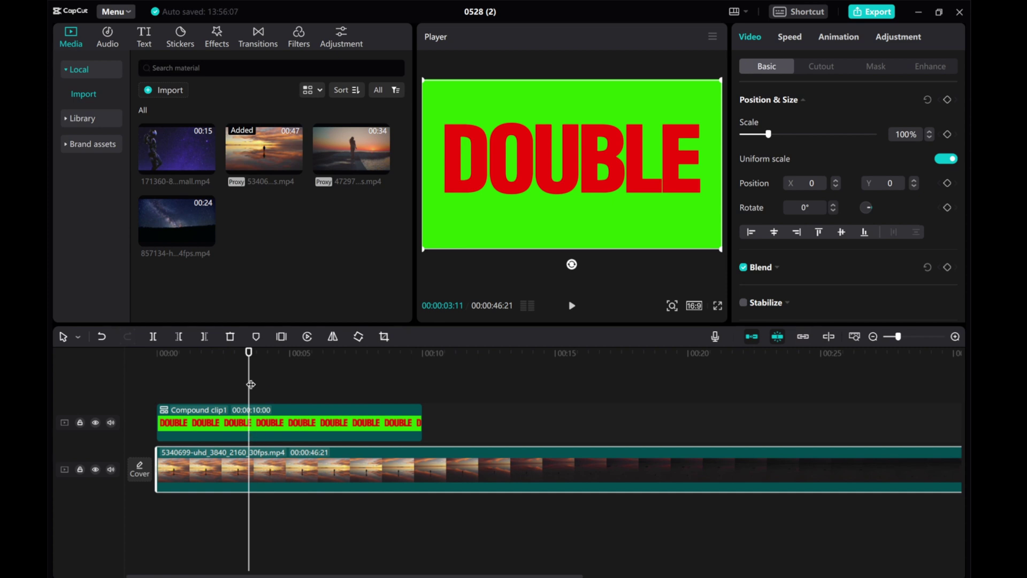
pyautogui.moveTo(250, 384); pyautogui.dragTo(422, 390)
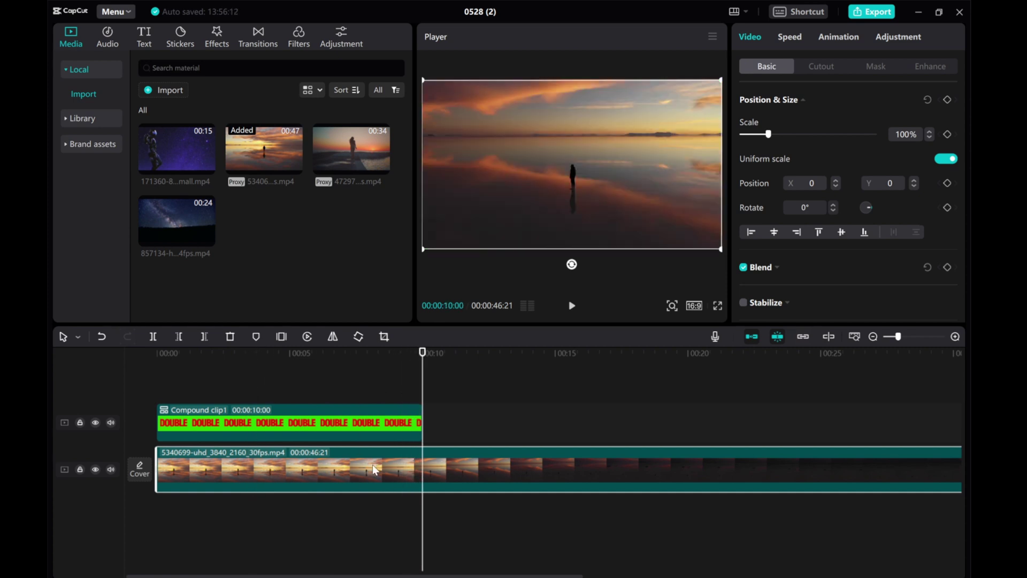
pyautogui.click(204, 336)
pyautogui.moveTo(420, 394); pyautogui.dragTo(344, 394)
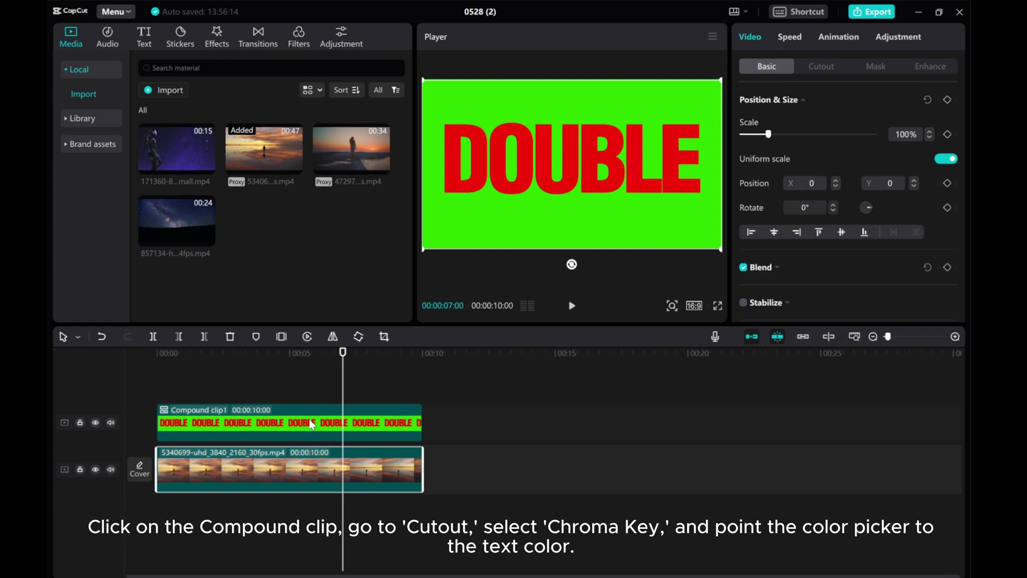
# - Chroma-key the red DOUBLE letters on the compound clip with strength 72, shadow 71
pyautogui.click(304, 422)
pyautogui.click(784, 38)
pyautogui.click(822, 67)
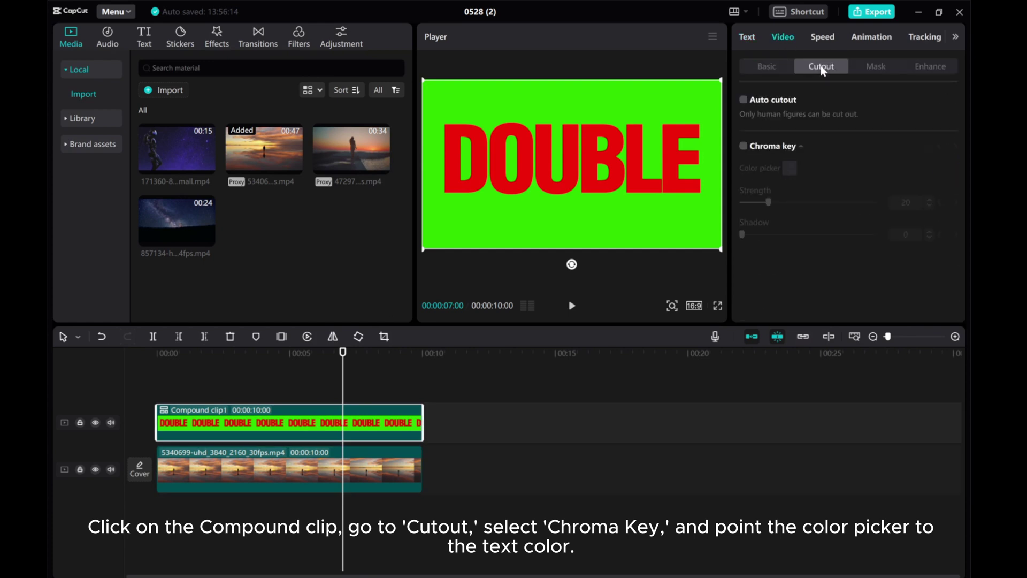
pyautogui.click(744, 146)
pyautogui.click(790, 168)
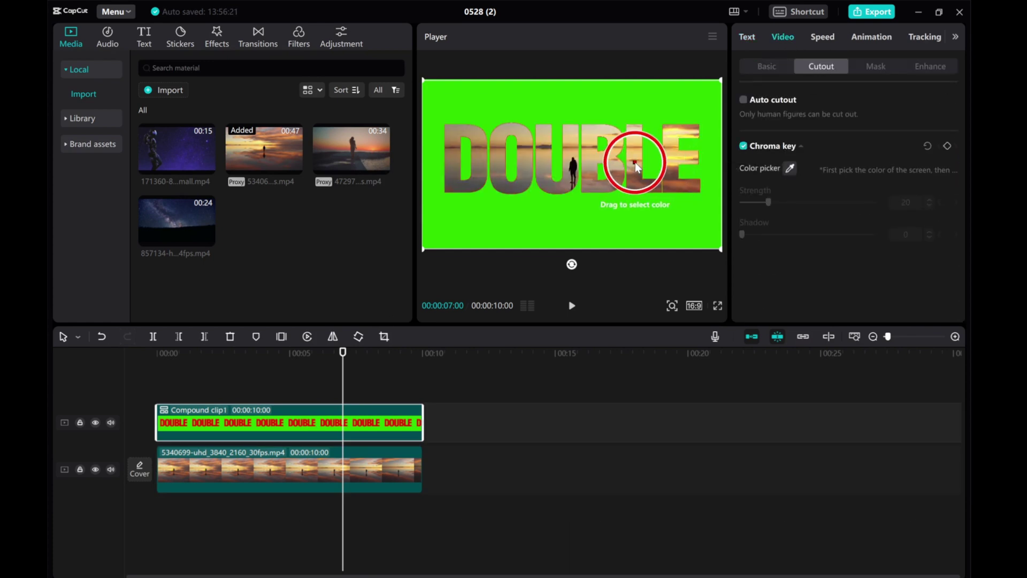
pyautogui.click(634, 162)
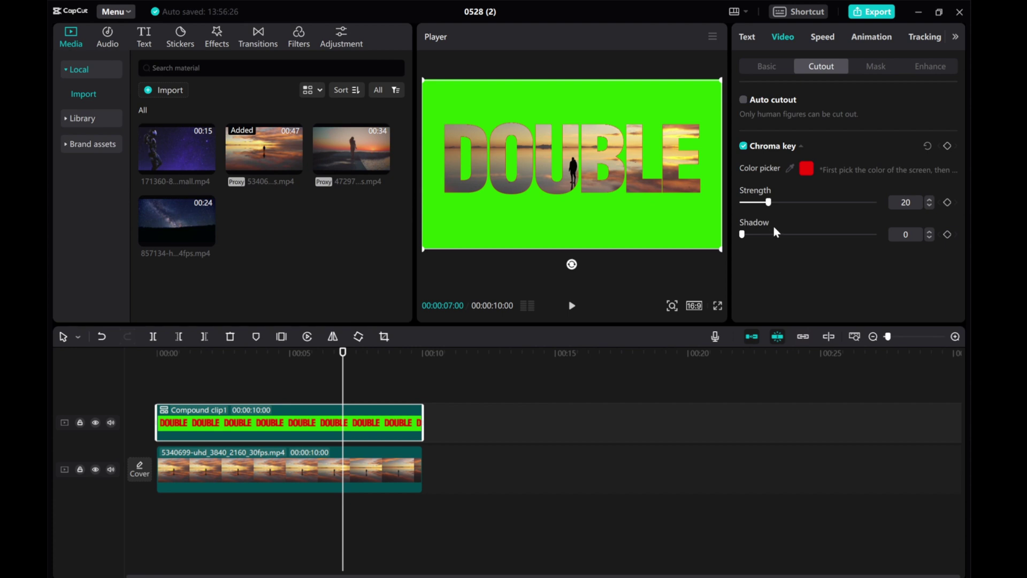
pyautogui.moveTo(769, 204); pyautogui.dragTo(802, 209)
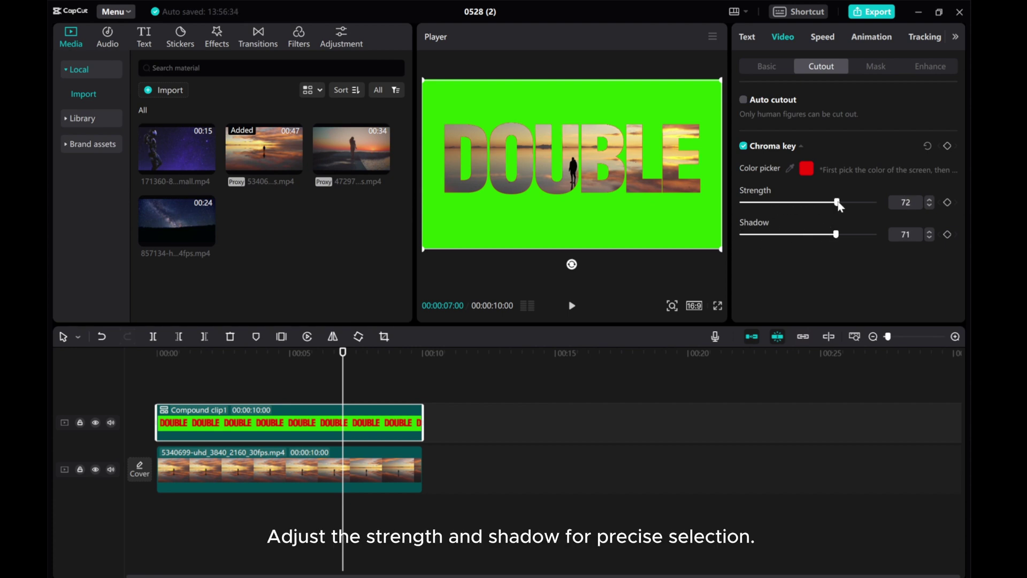
pyautogui.moveTo(839, 206); pyautogui.dragTo(839, 206)
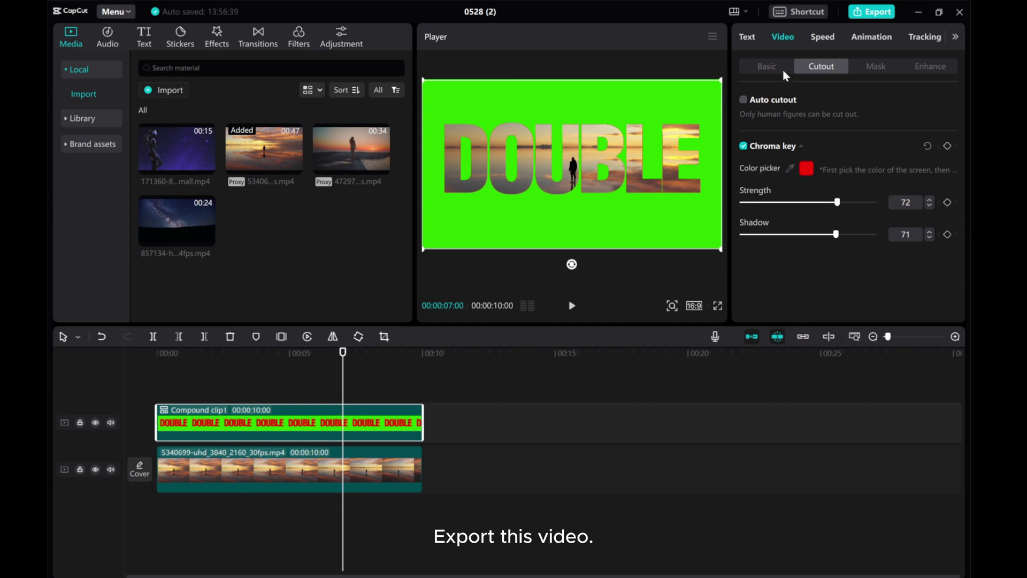
# - Export the sunset-filled DOUBLE video, then delete both clips from the timeline
pyautogui.click(873, 12)
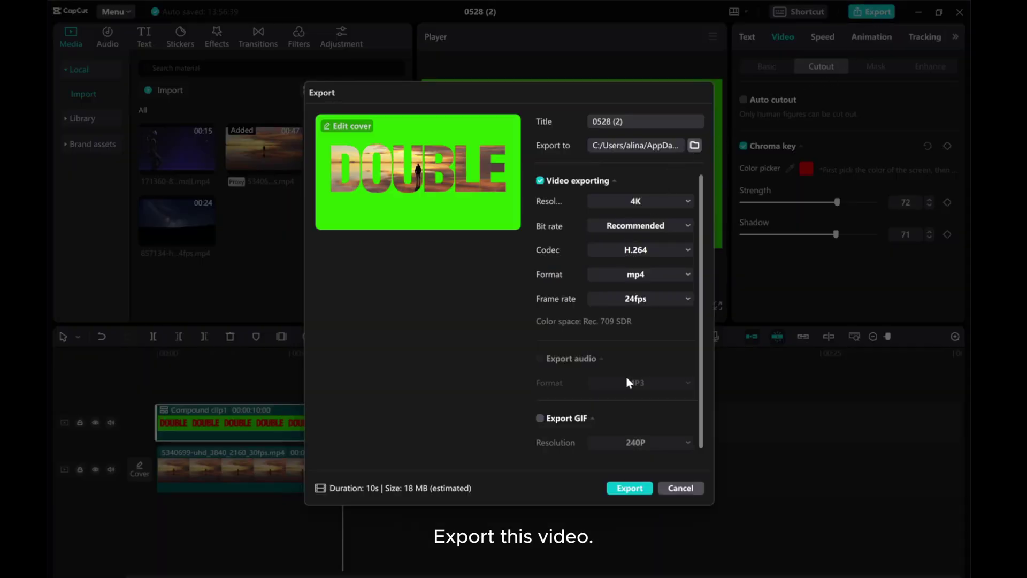
pyautogui.click(625, 489)
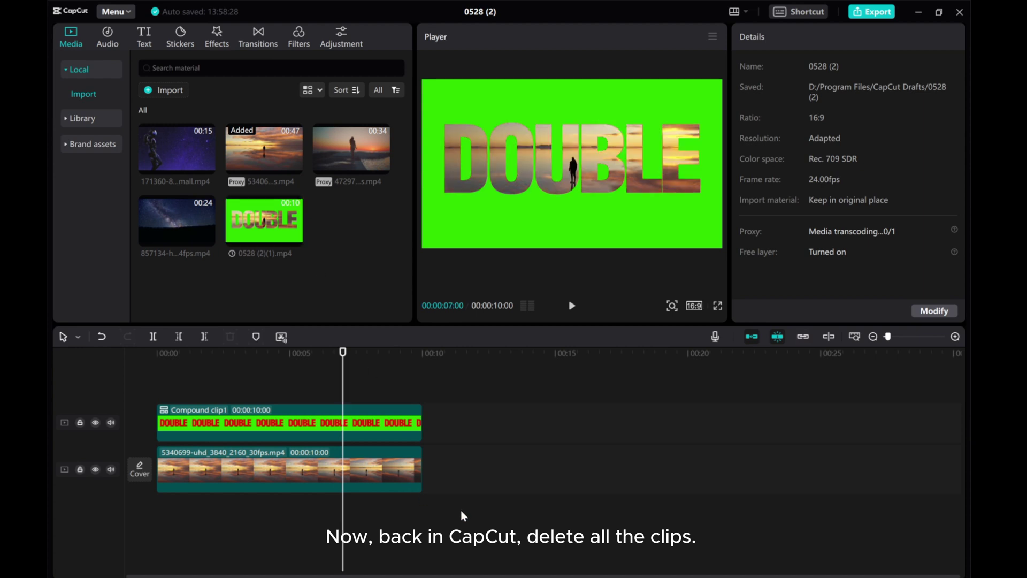
pyautogui.moveTo(460, 509); pyautogui.dragTo(231, 427)
pyautogui.rightClick(229, 423)
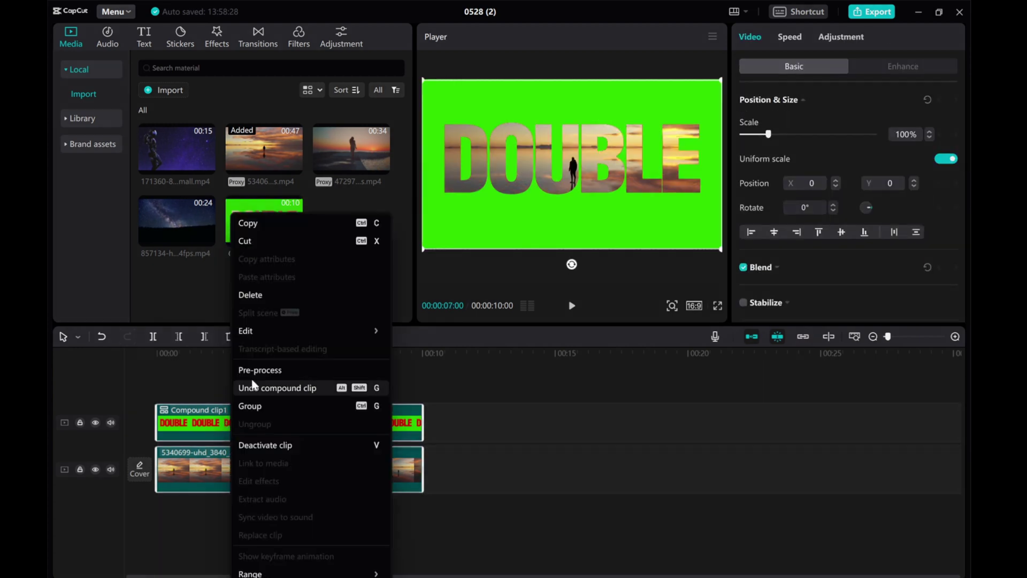
pyautogui.click(253, 293)
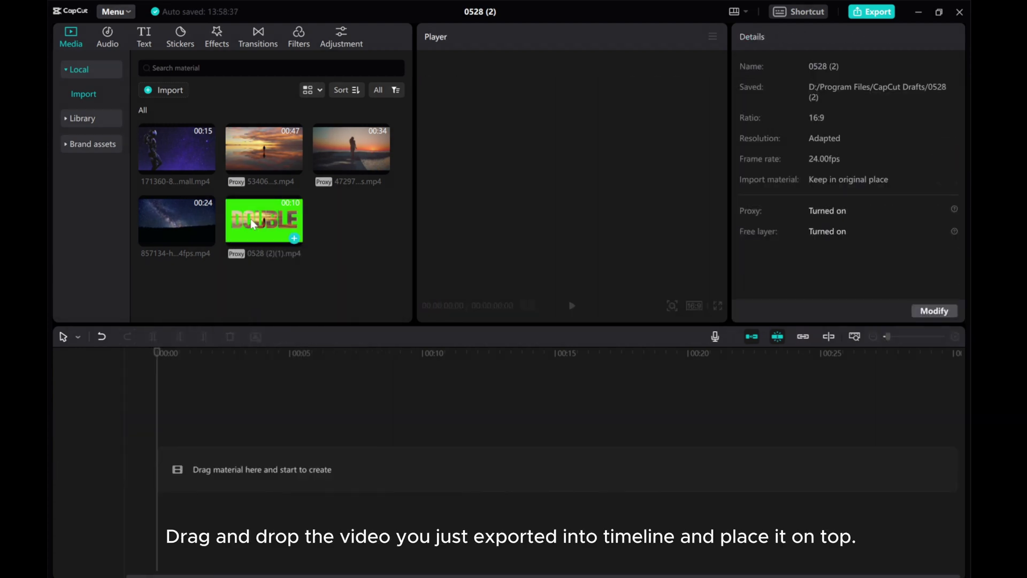
# - Layer the exported DOUBLE clip over the sunset pier video, trimmed to 10 seconds
pyautogui.moveTo(250, 219); pyautogui.dragTo(156, 426)
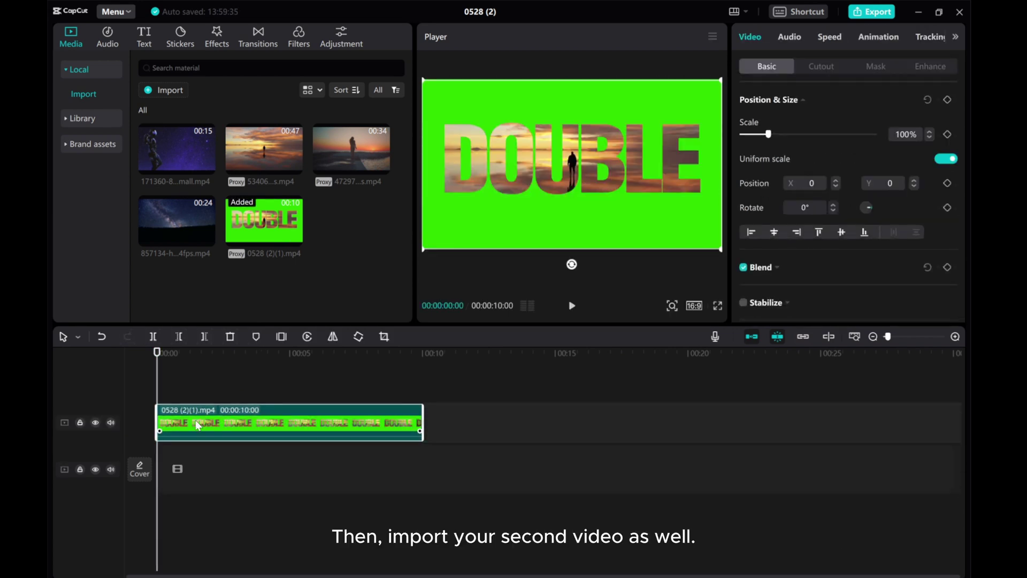
pyautogui.moveTo(341, 152); pyautogui.dragTo(155, 466)
pyautogui.moveTo(159, 397); pyautogui.dragTo(289, 389)
pyautogui.click(204, 337)
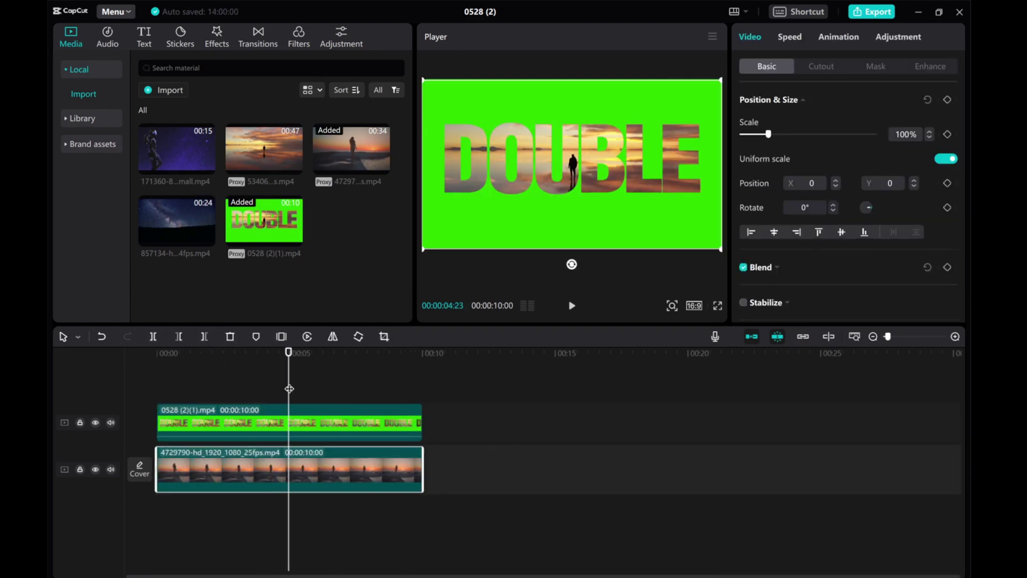
# - Chroma-key the DOUBLE clip's green at strength 72, adjust shadow, and play the composite
pyautogui.click(262, 424)
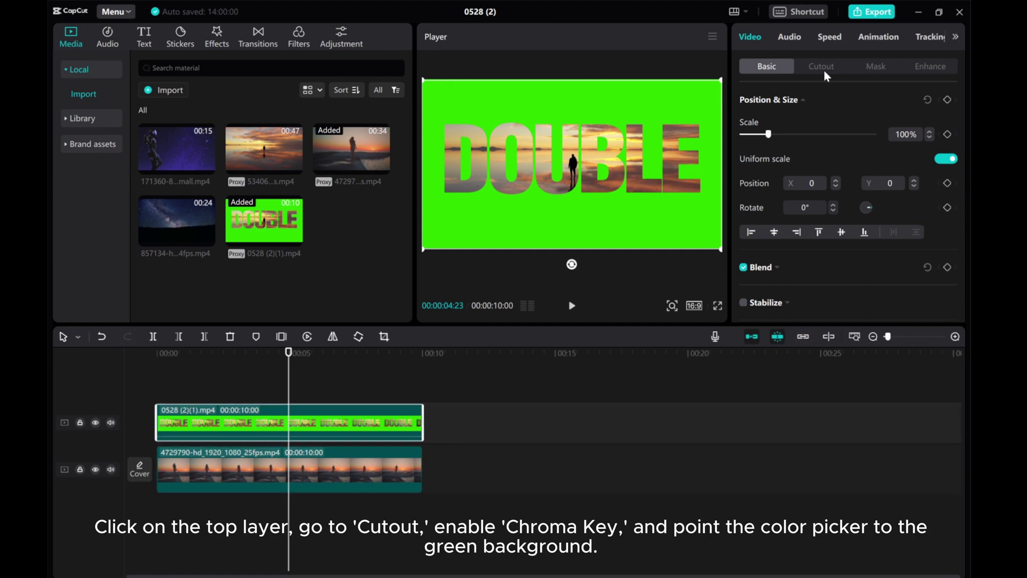
pyautogui.click(823, 68)
pyautogui.click(744, 147)
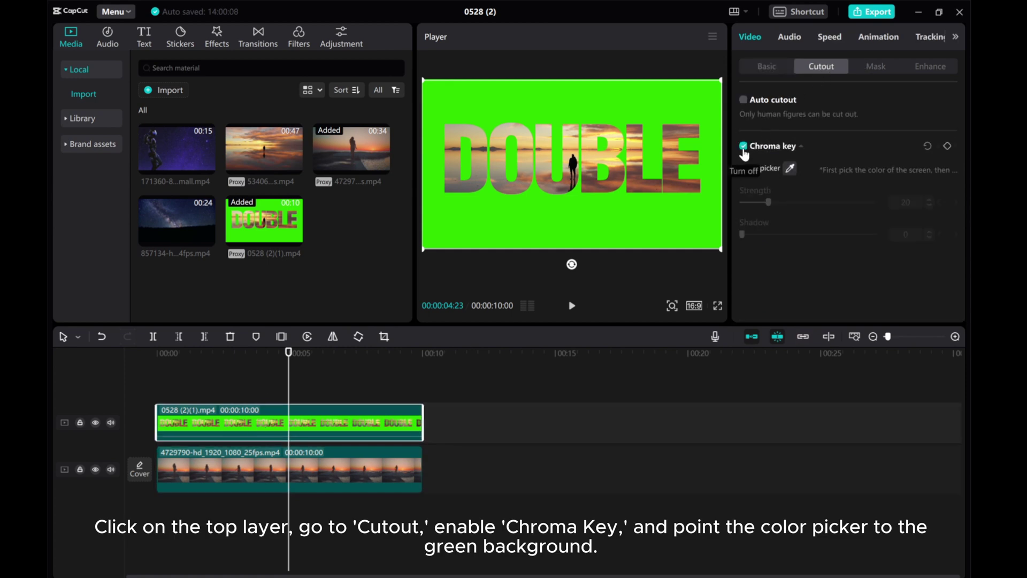
pyautogui.click(790, 169)
pyautogui.click(613, 214)
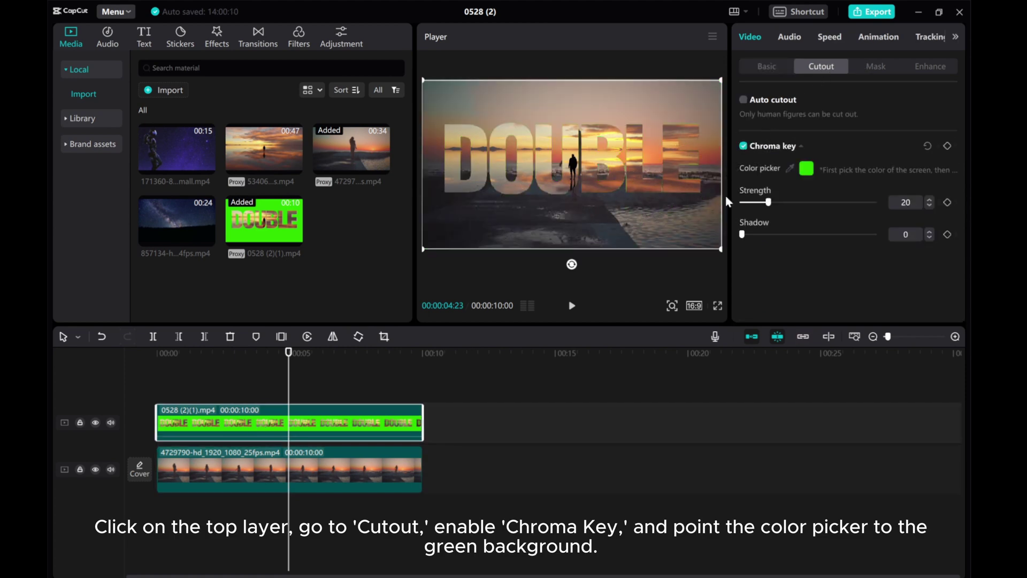
pyautogui.moveTo(768, 204); pyautogui.dragTo(842, 205)
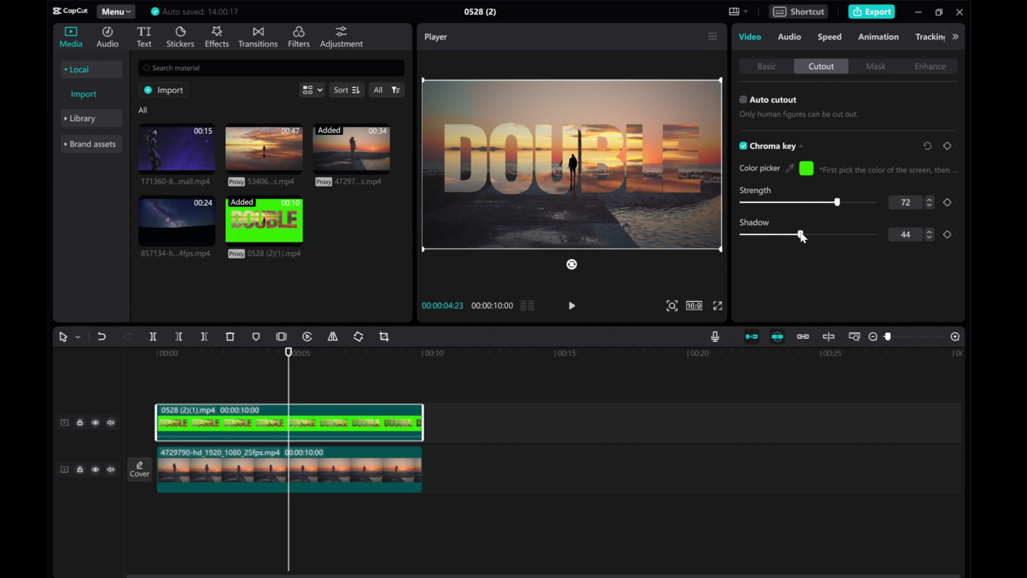
pyautogui.moveTo(813, 236)
pyautogui.mouseDown()
pyautogui.moveTo(746, 235)
pyautogui.moveTo(823, 236)
pyautogui.moveTo(804, 238)
pyautogui.mouseUp()
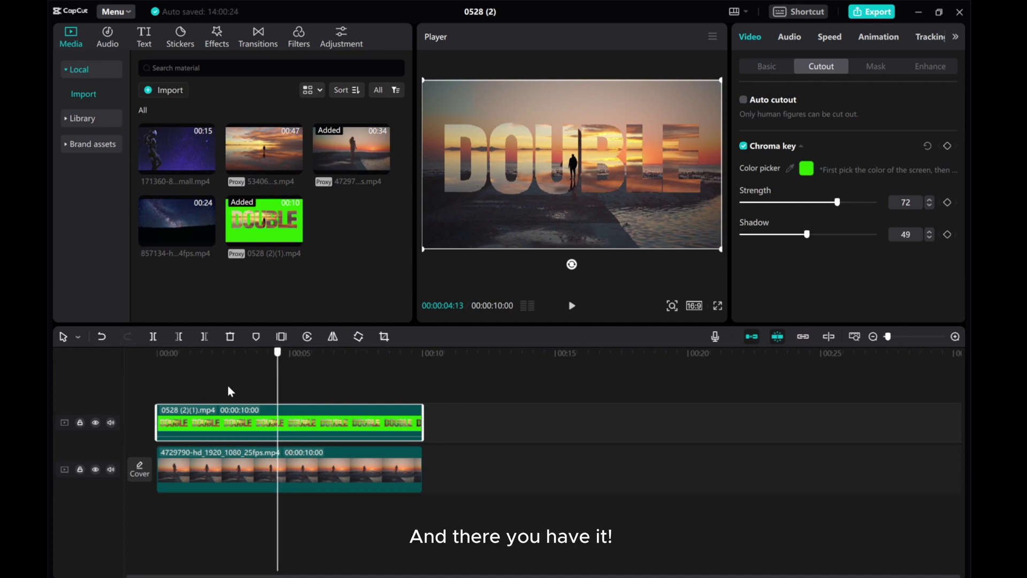
pyautogui.press('Home')
pyautogui.click(572, 305)
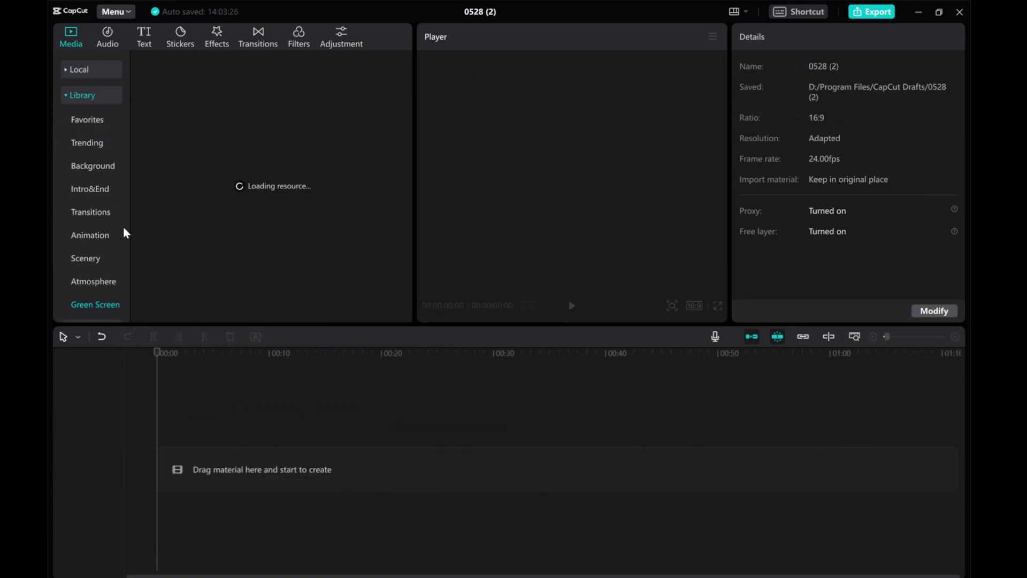
# - Add a green-screen clip with centred uppercase DOUBLE text at size 53
pyautogui.click(90, 299)
pyautogui.moveTo(178, 238); pyautogui.dragTo(255, 463)
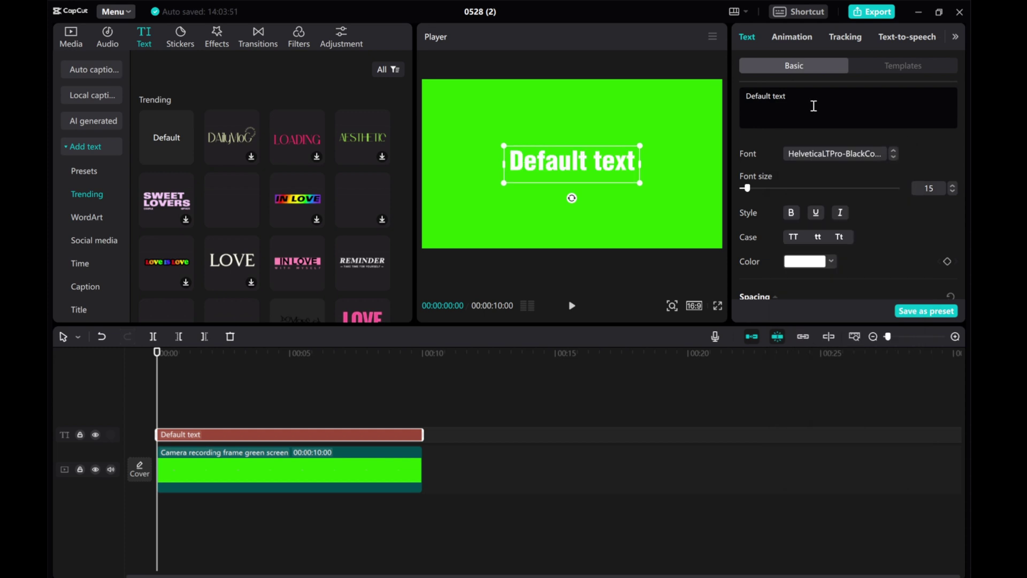
pyautogui.write('D')
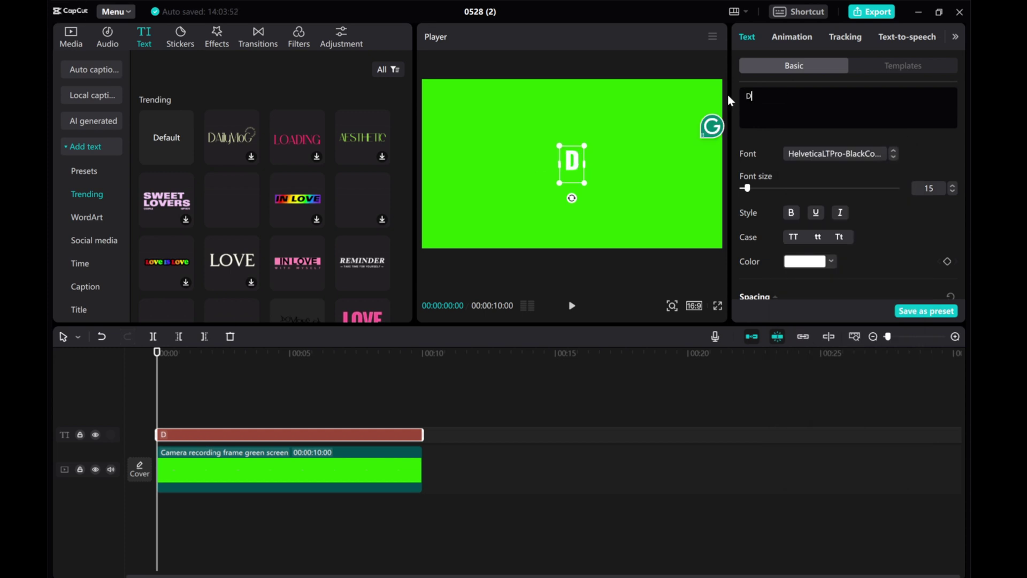
pyautogui.write('ouble')
pyautogui.click(793, 236)
pyautogui.moveTo(747, 187); pyautogui.dragTo(767, 188)
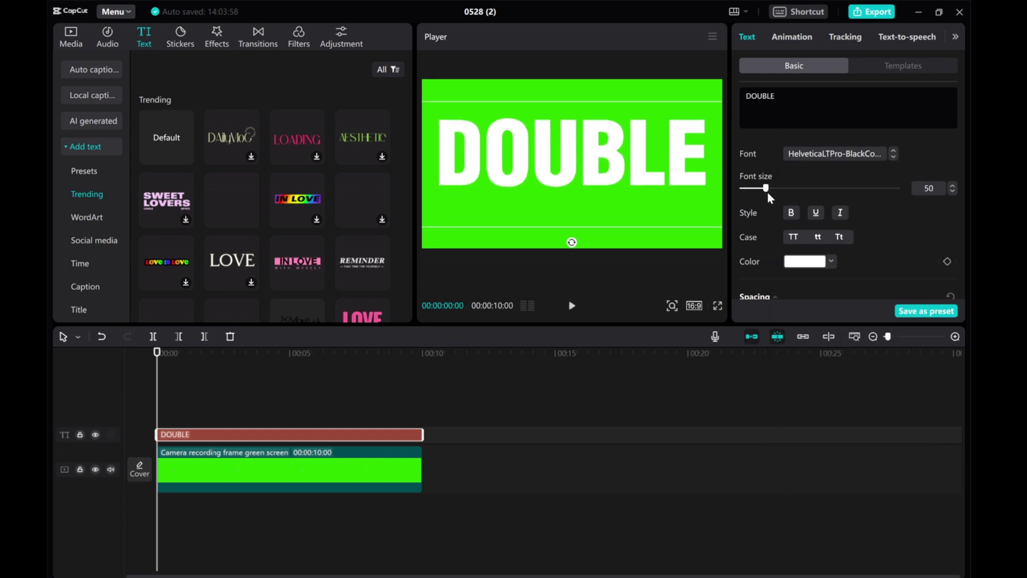
pyautogui.scroll(-1, 801, 245)
pyautogui.scroll(-2, 801, 242)
pyautogui.moveTo(580, 161)
pyautogui.mouseDown()
pyautogui.moveTo(583, 178)
pyautogui.moveTo(577, 155)
pyautogui.mouseUp()
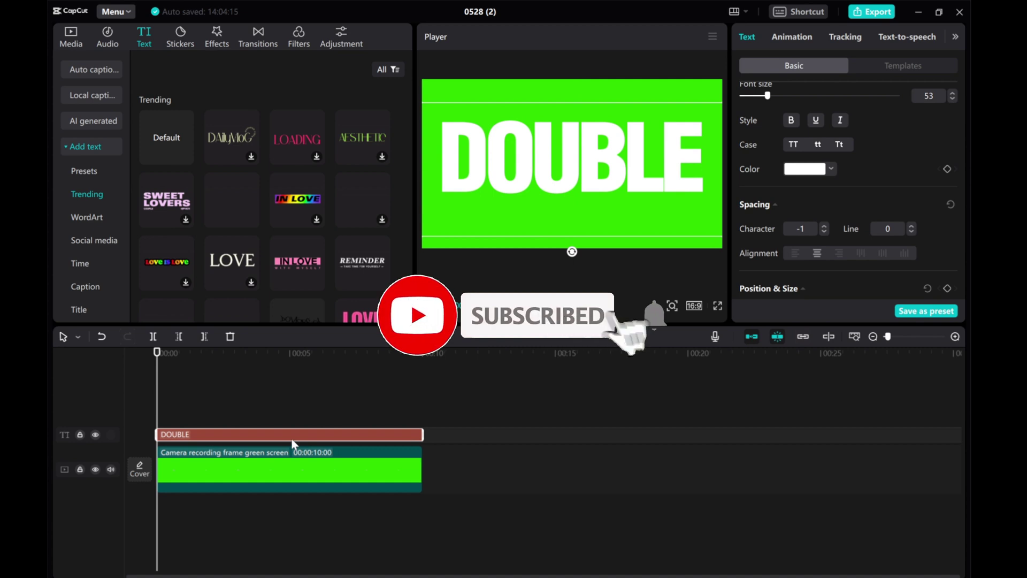
# - Colour DOUBLE red, merge both clips into Compound clip2, and move it up a track
pyautogui.moveTo(502, 509); pyautogui.dragTo(241, 438)
pyautogui.rightClick(230, 435)
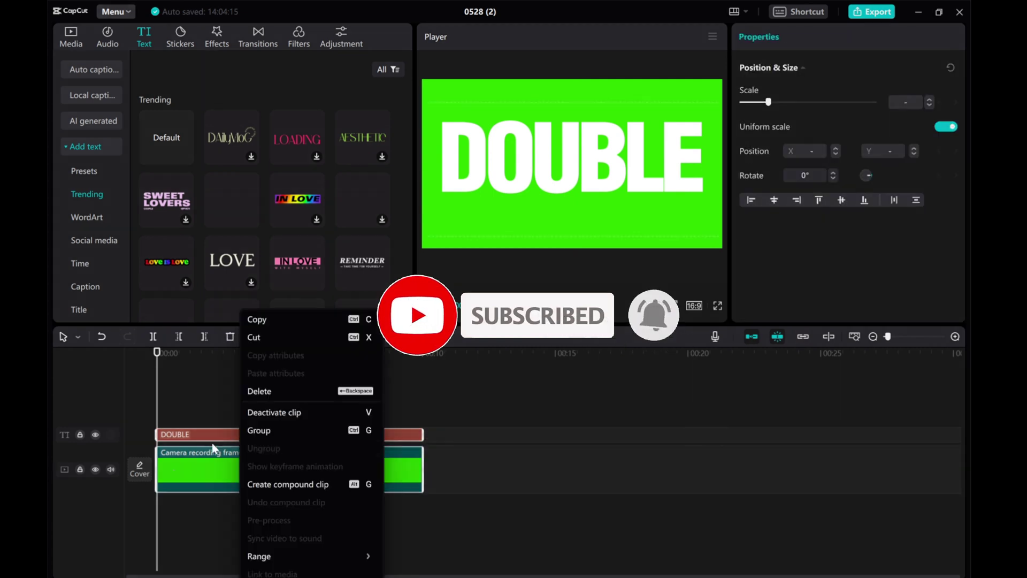
pyautogui.press('Escape')
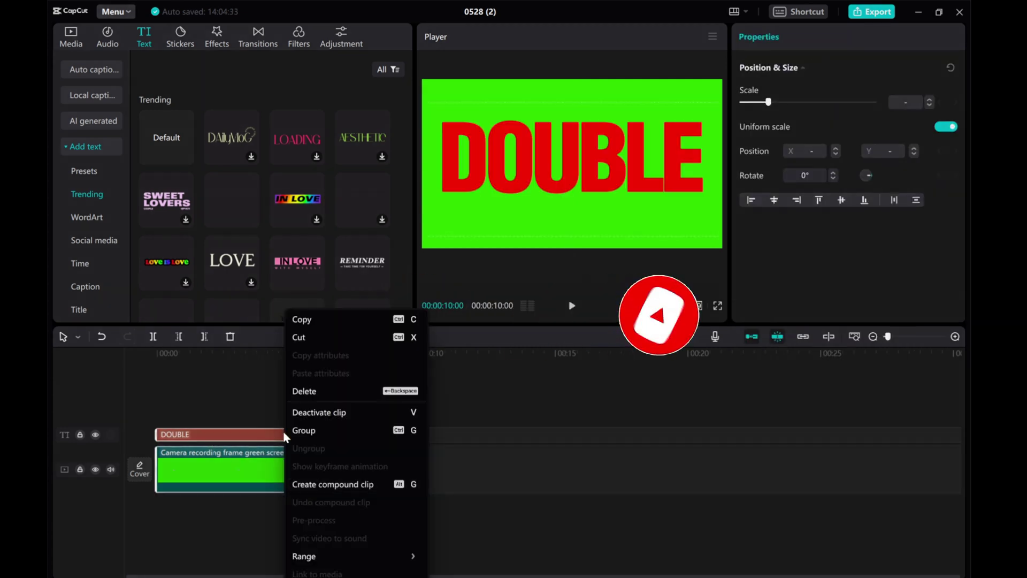
pyautogui.click(321, 484)
pyautogui.moveTo(190, 472); pyautogui.dragTo(190, 425)
# - Add the starry night video beneath and chroma-key the red DOUBLE letters
pyautogui.click(135, 353)
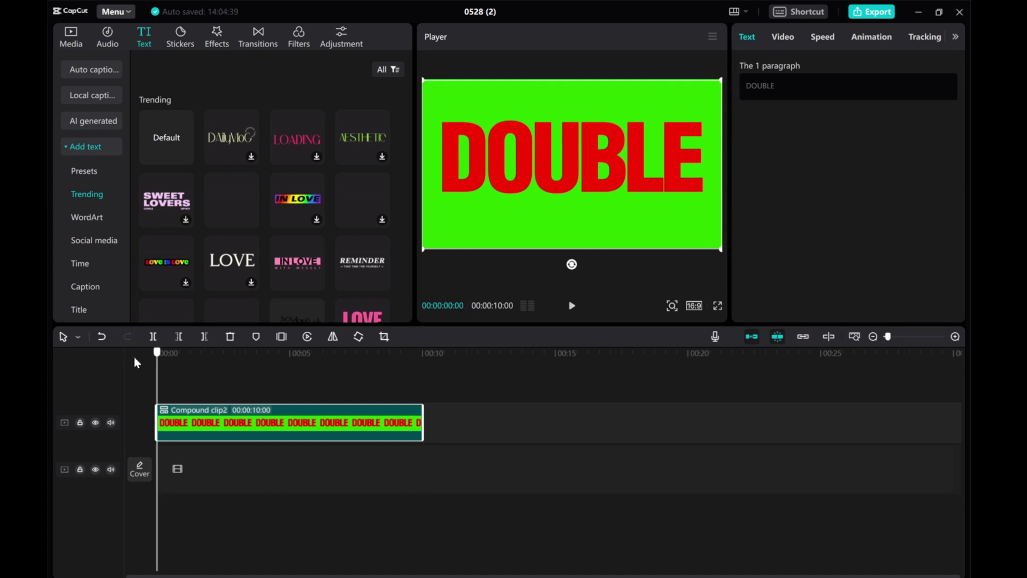
pyautogui.click(70, 37)
pyautogui.click(80, 69)
pyautogui.moveTo(177, 219); pyautogui.dragTo(166, 478)
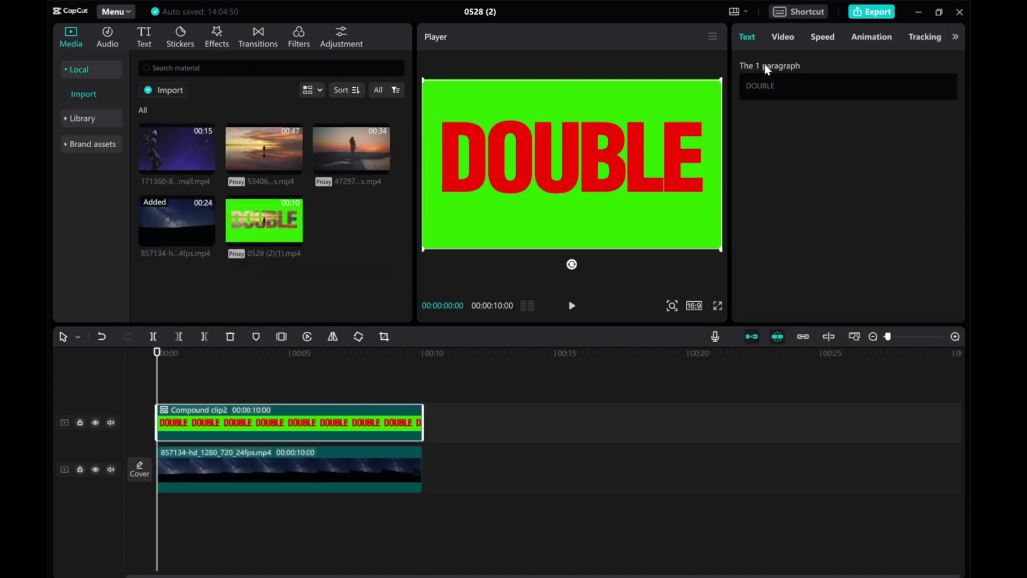
pyautogui.click(821, 65)
pyautogui.click(789, 169)
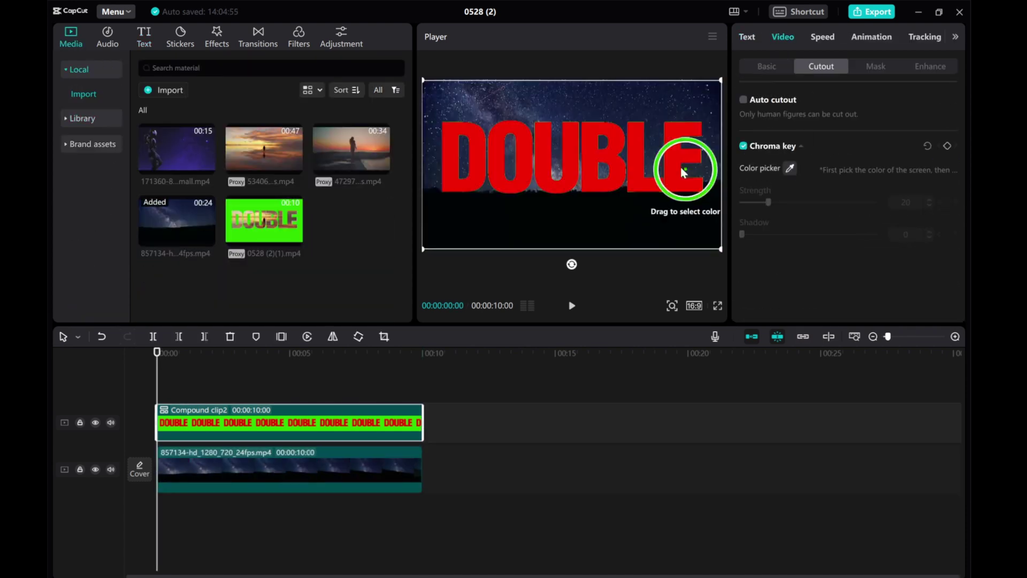
pyautogui.click(683, 172)
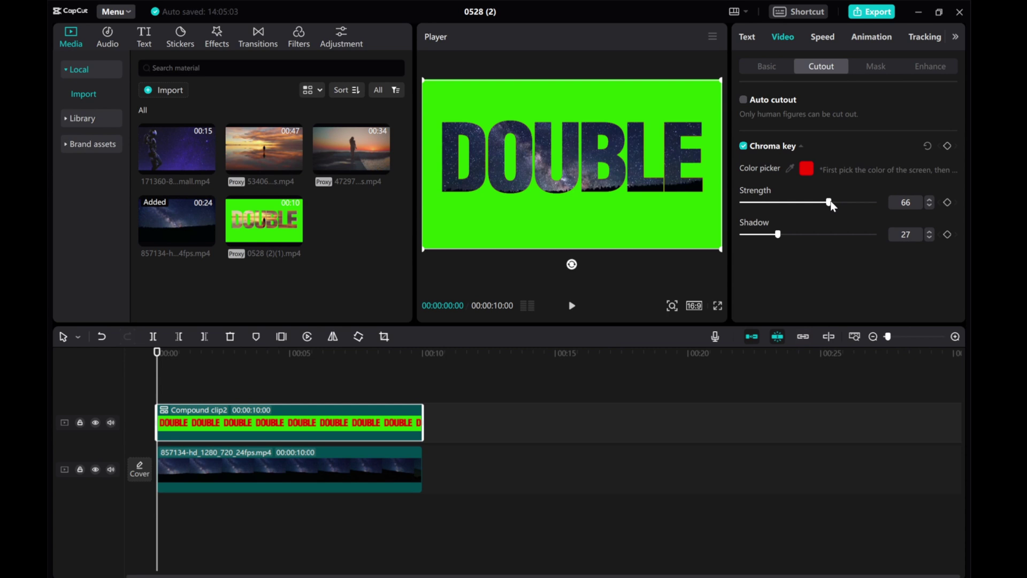
# - Export the starry-sky DOUBLE double-exposure video
pyautogui.click(267, 428)
pyautogui.rightClick(300, 422)
pyautogui.click(275, 465)
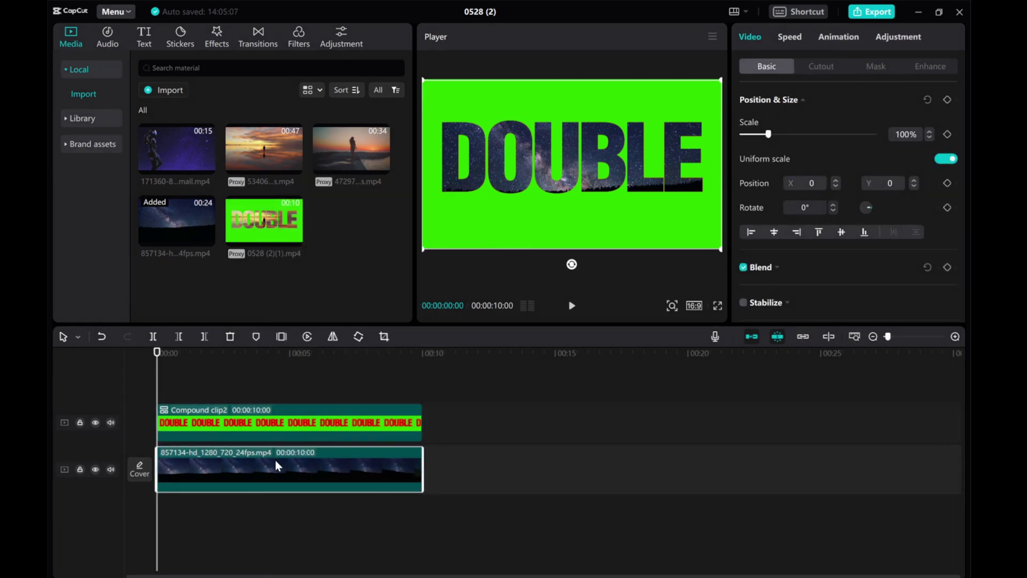
pyautogui.click(422, 529)
pyautogui.click(872, 11)
pyautogui.click(635, 489)
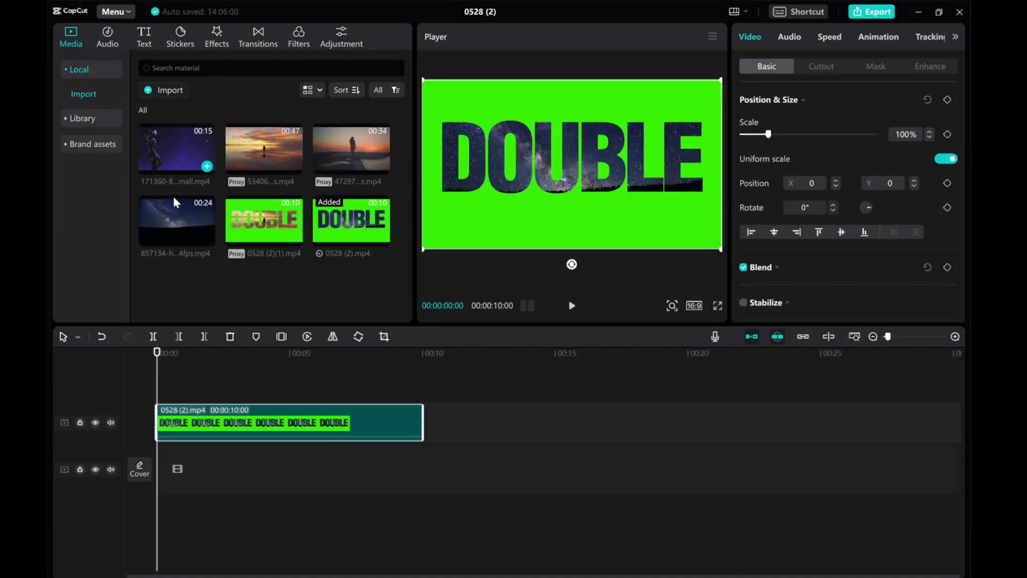
# - Put the astronaut video under the DOUBLE clip, key out its green, and preview it
pyautogui.moveTo(176, 152); pyautogui.dragTo(608, 481)
pyautogui.click(821, 66)
pyautogui.click(743, 145)
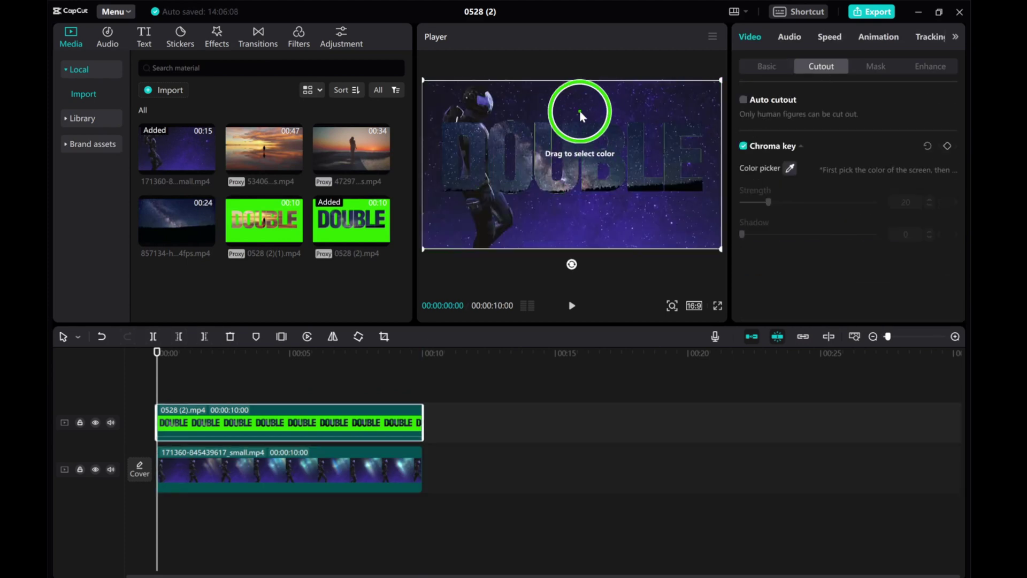
pyautogui.click(580, 108)
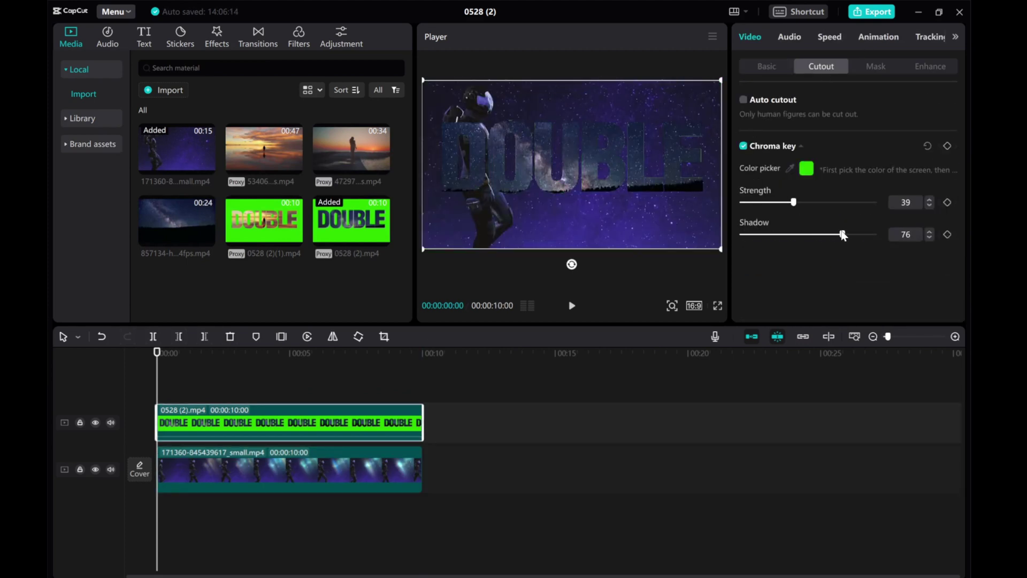
pyautogui.click(571, 306)
pyautogui.click(872, 11)
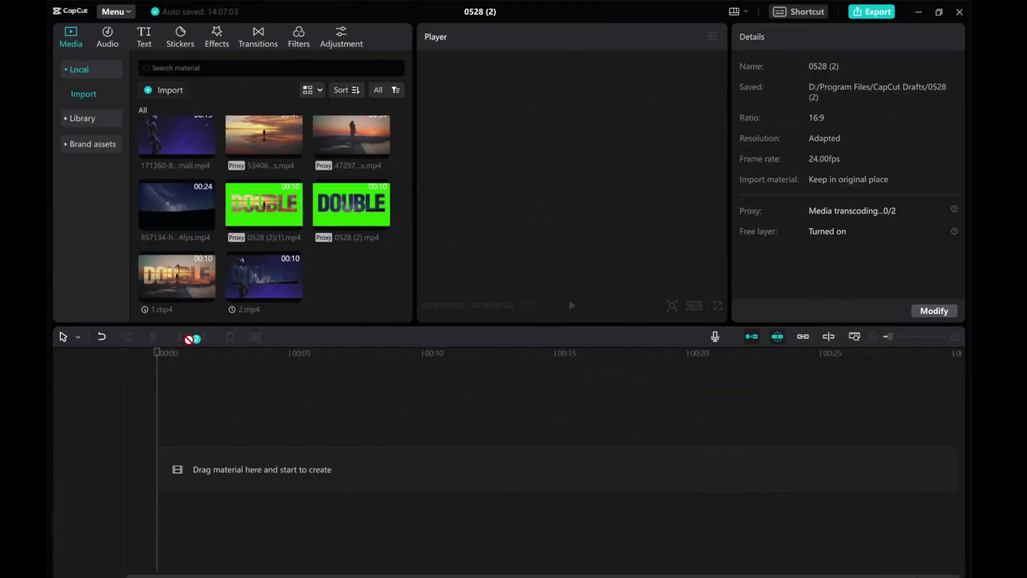
# - Place 1.mp4 and 2.mp4 back to back on the timeline and preview them
pyautogui.moveTo(264, 275); pyautogui.dragTo(173, 476)
pyautogui.click(572, 306)
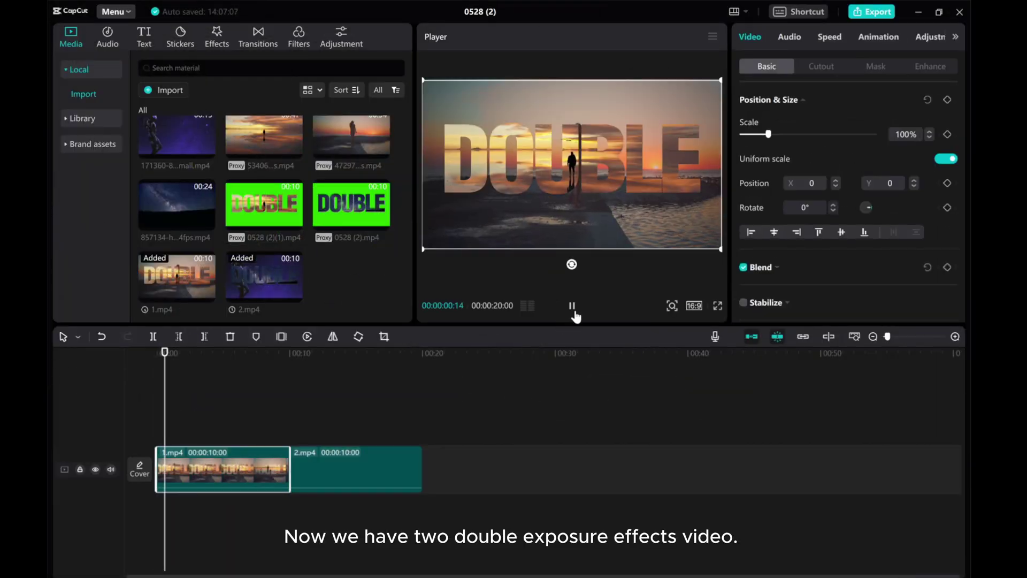
pyautogui.click(571, 305)
pyautogui.moveTo(246, 424); pyautogui.dragTo(272, 417)
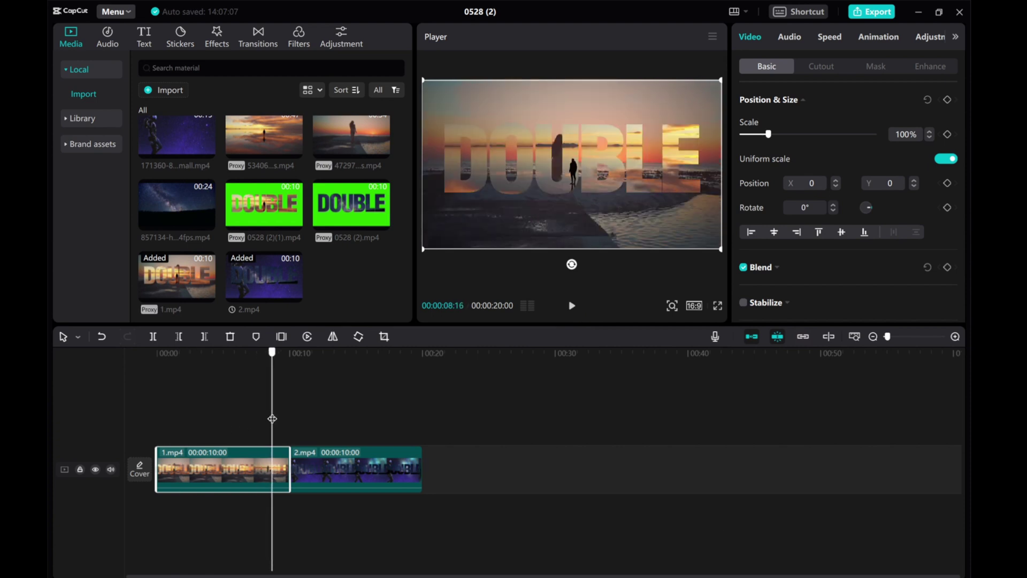
pyautogui.click(313, 469)
# - Join the two clips with a 1.9s Dissolve II transition and replay it
pyautogui.click(258, 38)
pyautogui.scroll(-6, 200, 213)
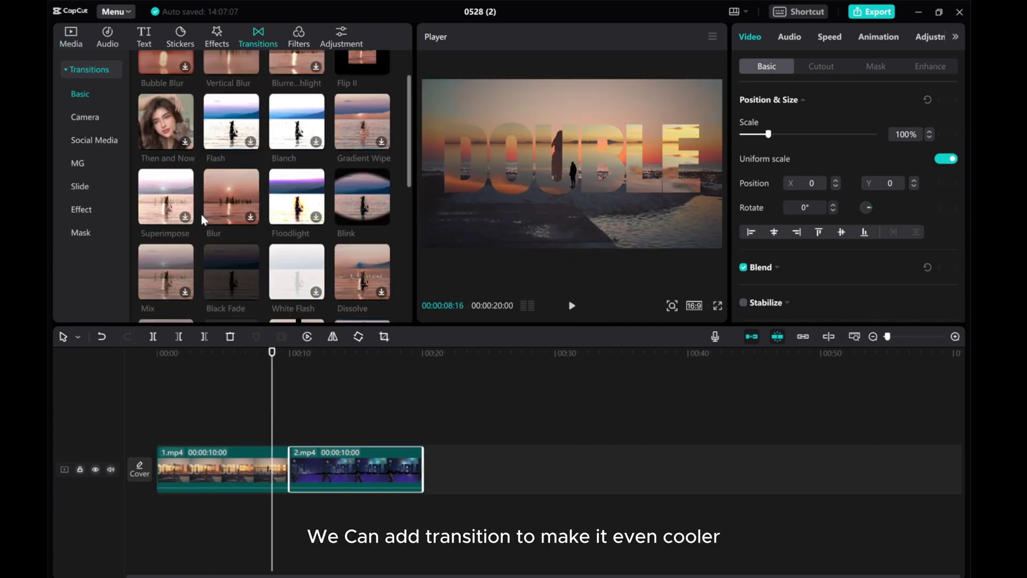
pyautogui.scroll(2, 173, 112)
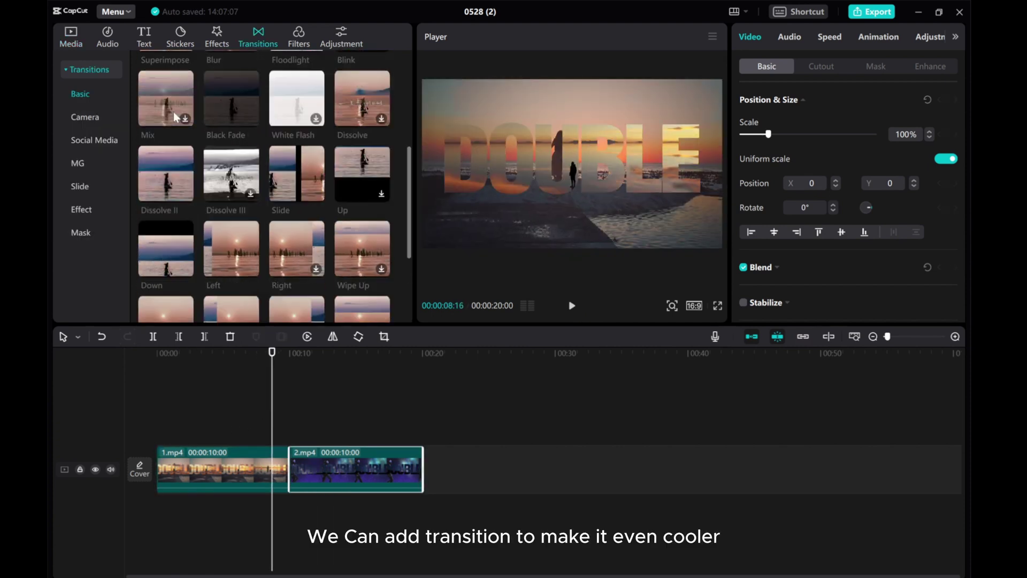
pyautogui.moveTo(285, 466); pyautogui.dragTo(287, 469)
pyautogui.click(589, 337)
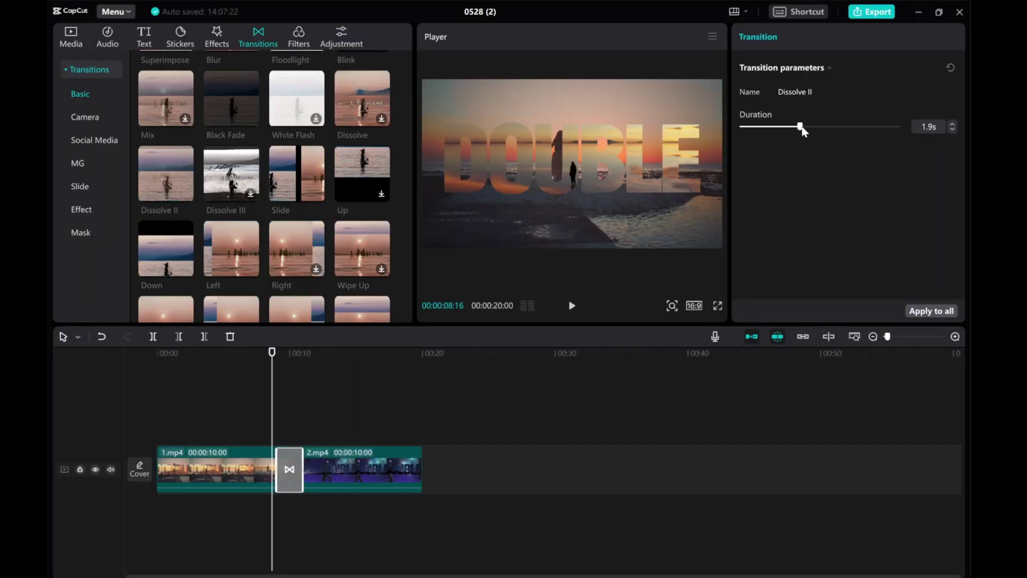
pyautogui.click(572, 310)
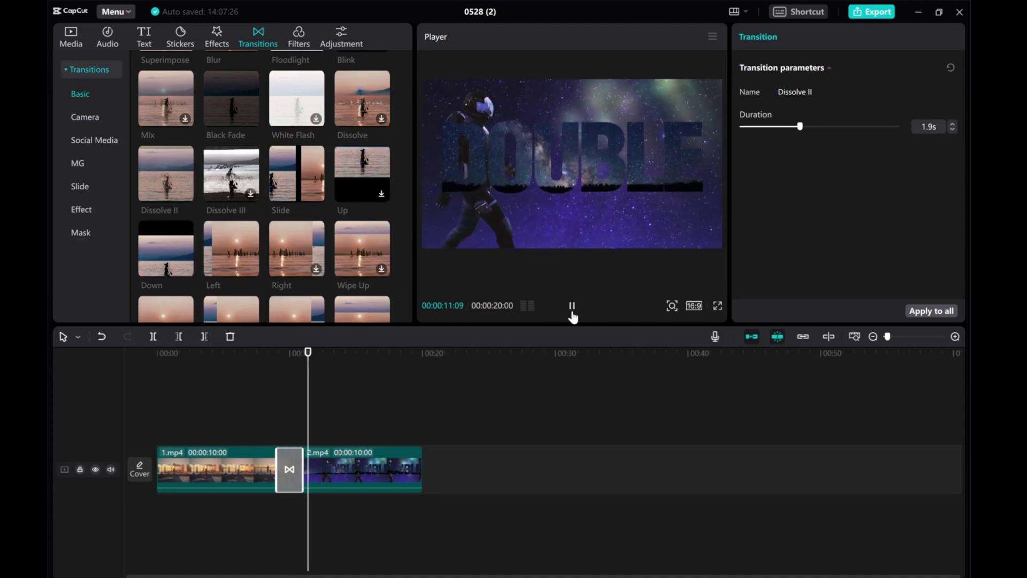
pyautogui.click(572, 309)
pyautogui.click(250, 405)
pyautogui.click(572, 306)
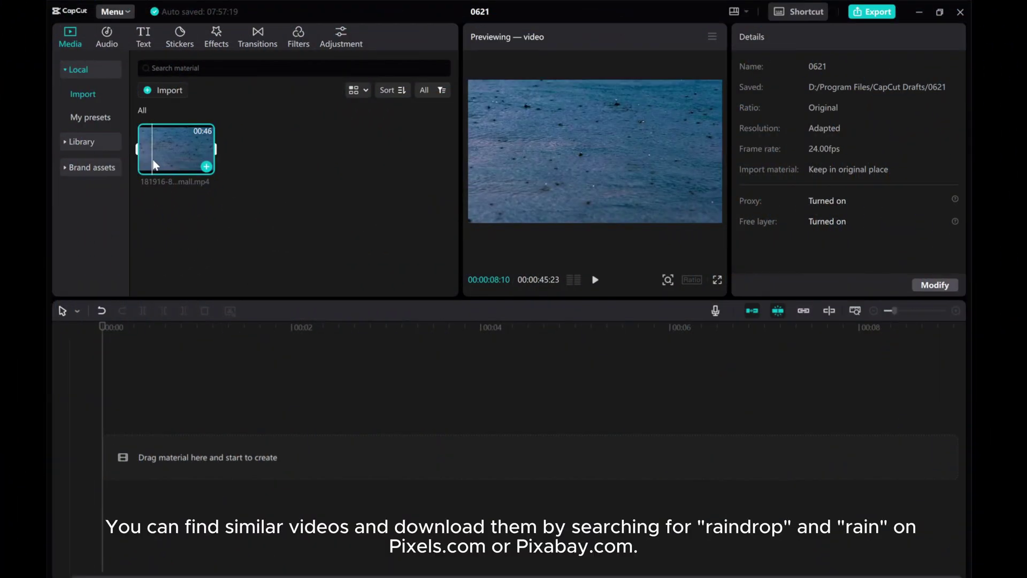
# - Preview the raindrop water video and place it on the timeline
pyautogui.click(593, 281)
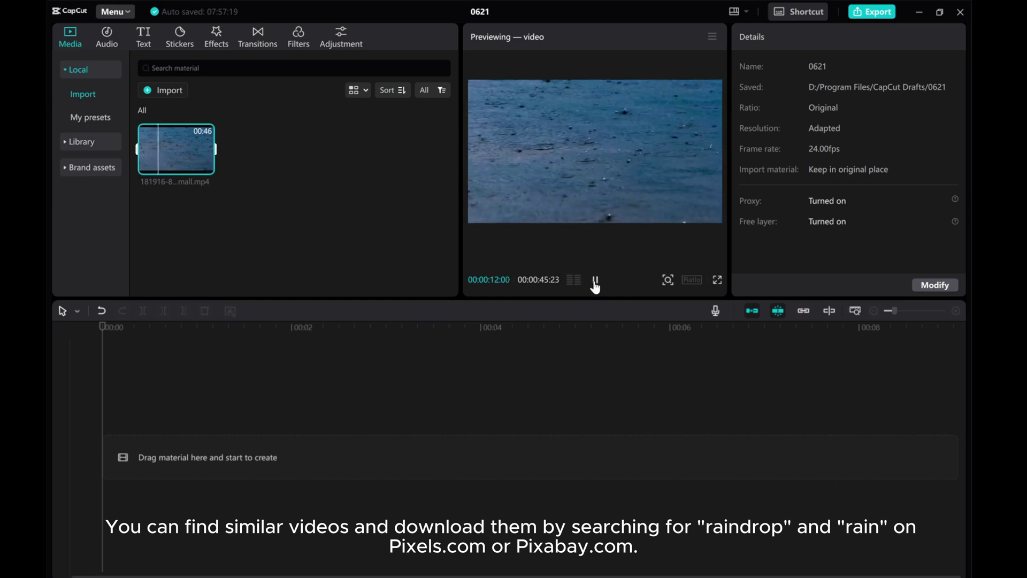
pyautogui.click(596, 281)
pyautogui.moveTo(183, 153); pyautogui.dragTo(171, 442)
pyautogui.click(244, 439)
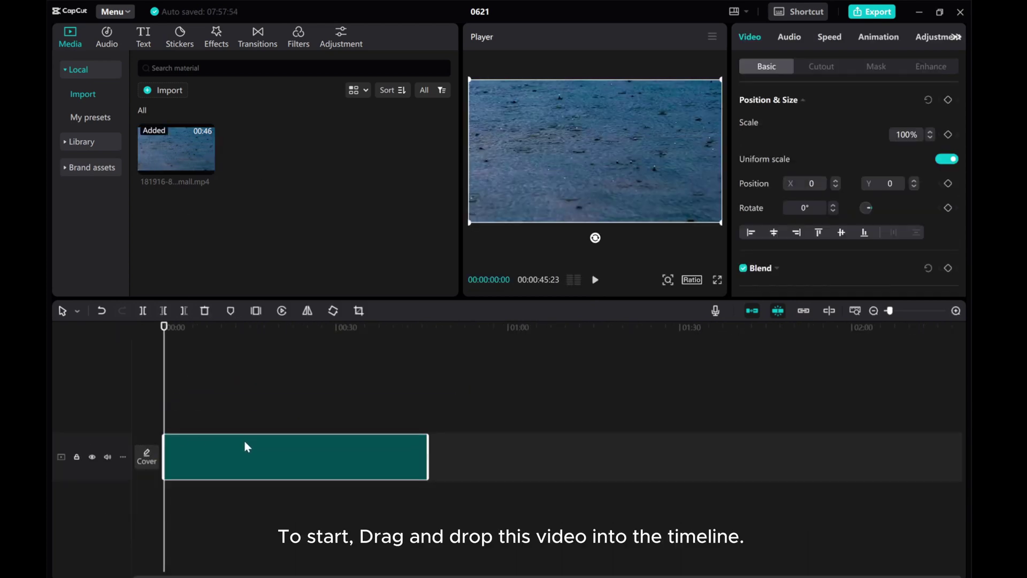
# - Set the project frame ratio to 16:9 and bring up the text presets
pyautogui.click(692, 280)
pyautogui.click(722, 324)
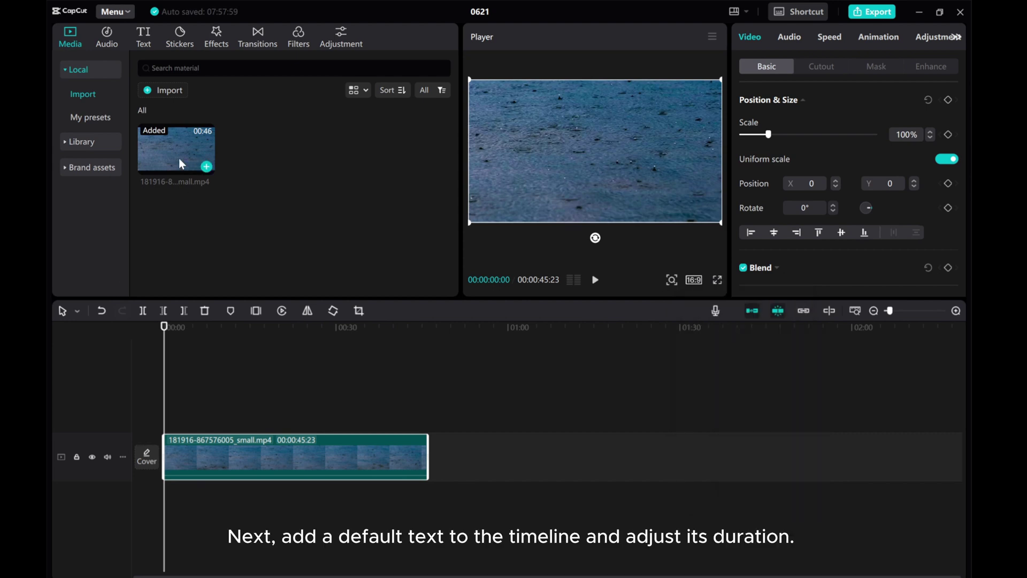
pyautogui.click(144, 45)
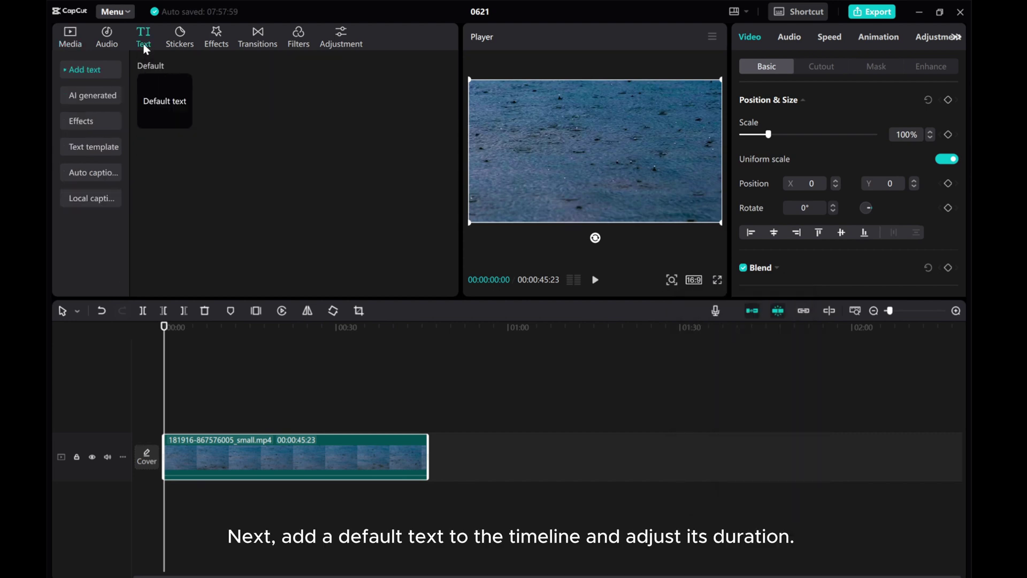
# - Add a default text layer over the water clip, stretch it to about seven seconds, and retype it 'raindrop'
pyautogui.click(184, 120)
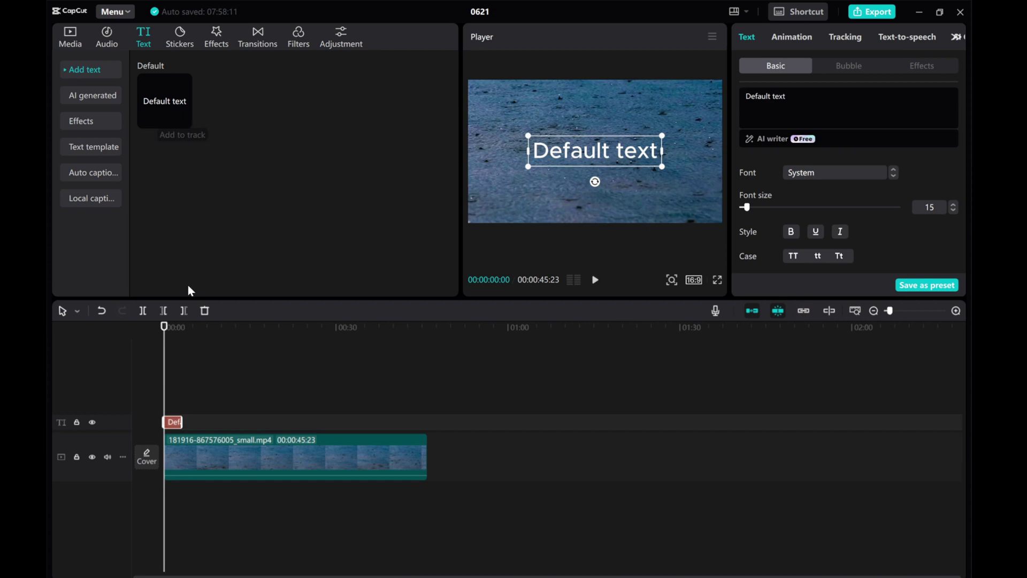
pyautogui.moveTo(180, 421); pyautogui.dragTo(200, 425)
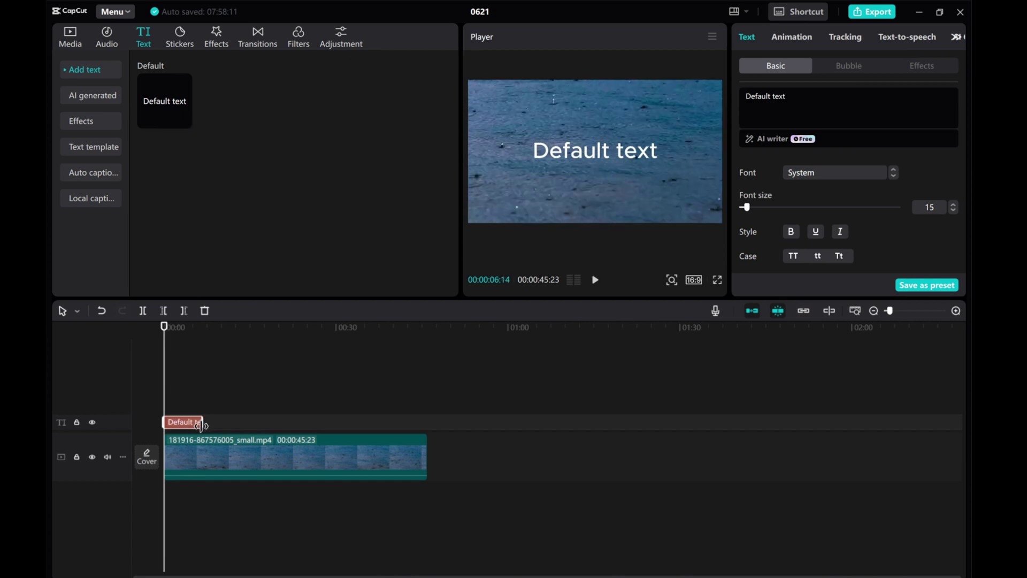
pyautogui.click(956, 310)
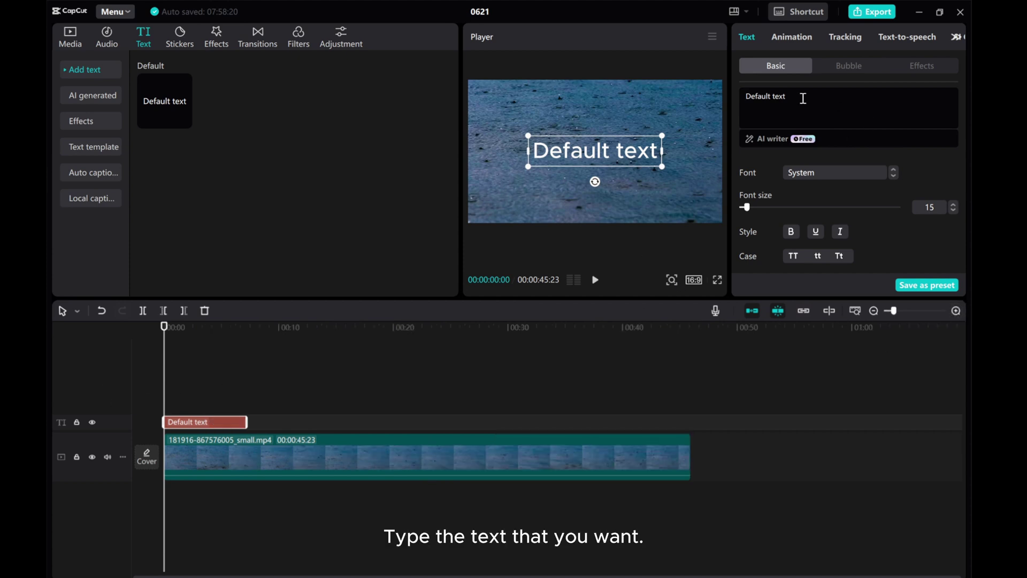
pyautogui.moveTo(803, 96); pyautogui.dragTo(743, 95)
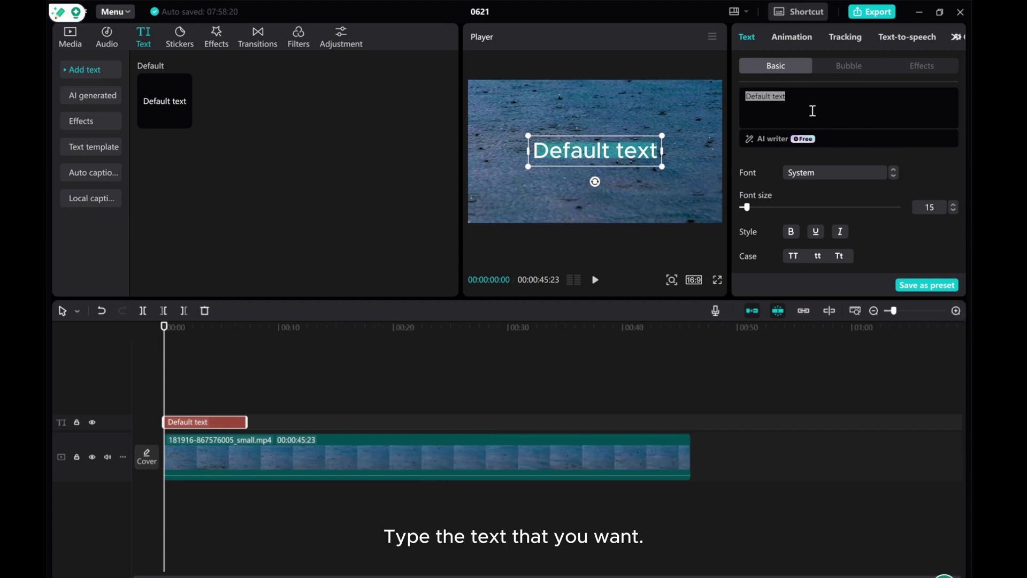
pyautogui.write('r')
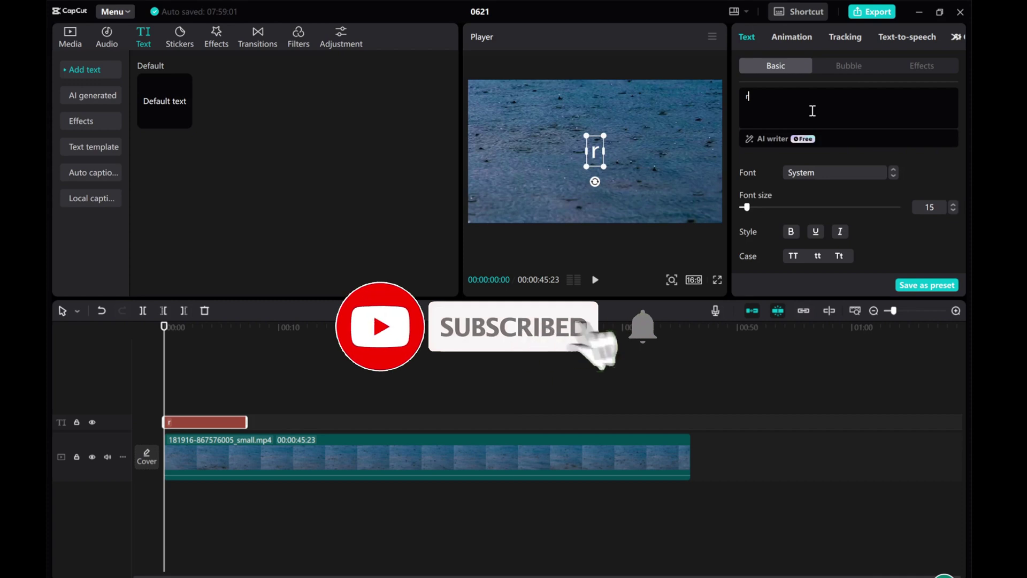
pyautogui.write('aindr')
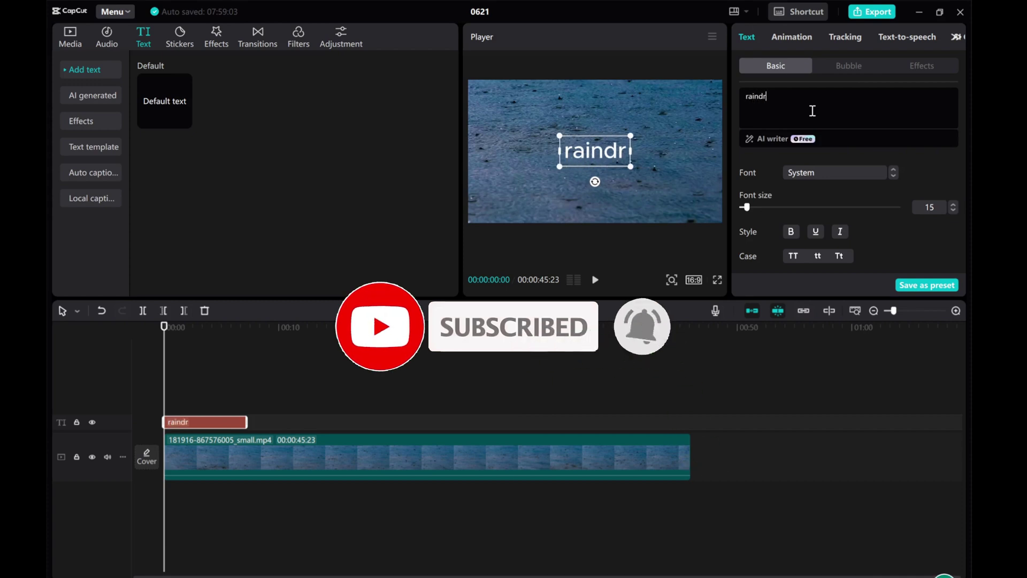
pyautogui.write('op')
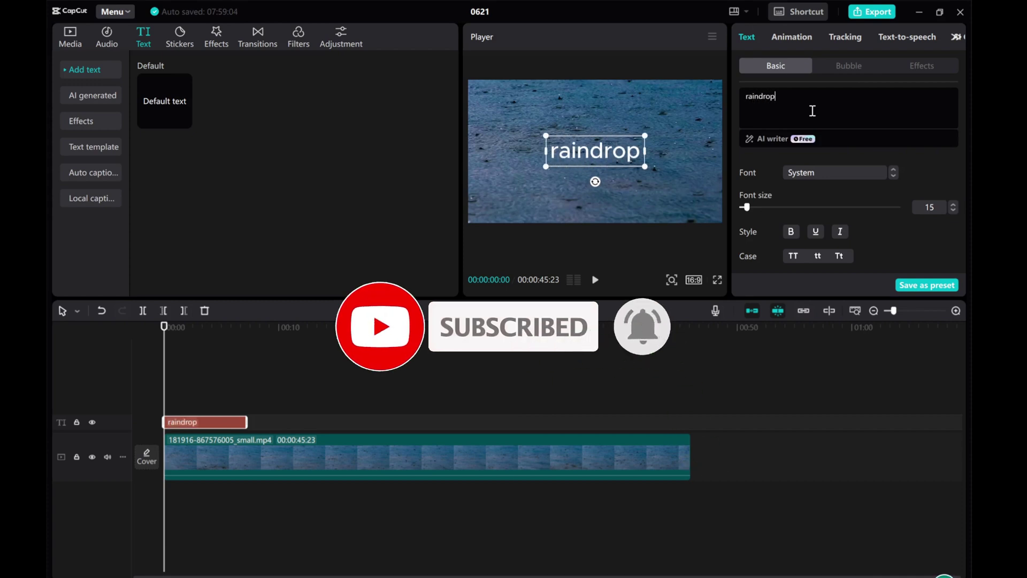
# - Switch the text font to Univers93 and make it all uppercase
pyautogui.click(819, 171)
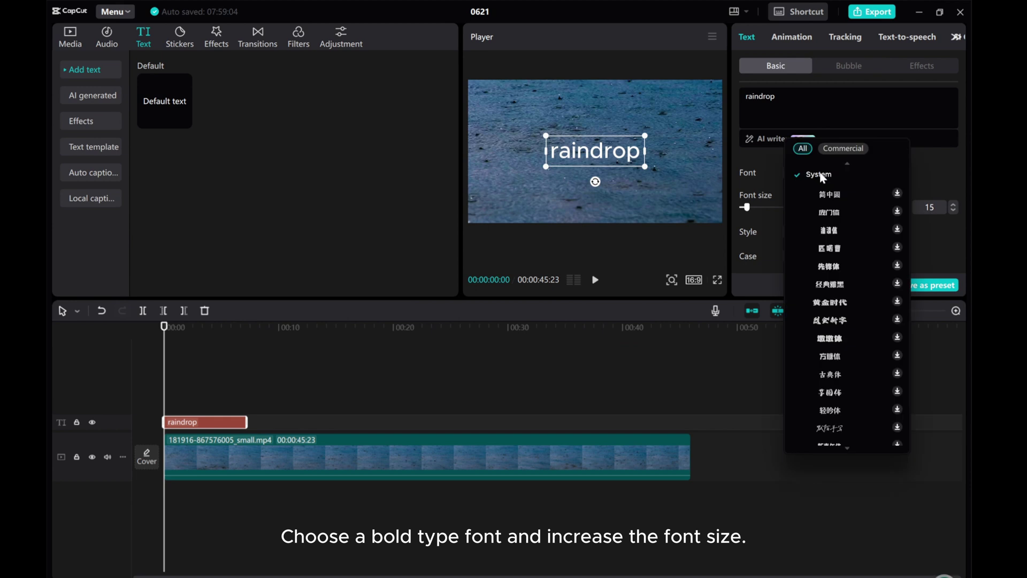
pyautogui.scroll(2, 822, 178)
pyautogui.click(841, 192)
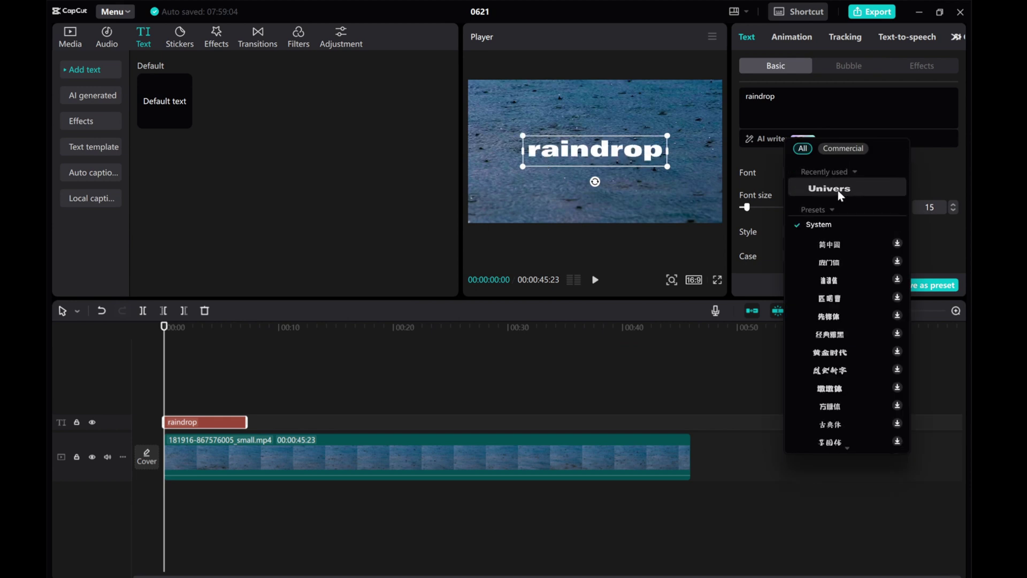
pyautogui.click(793, 255)
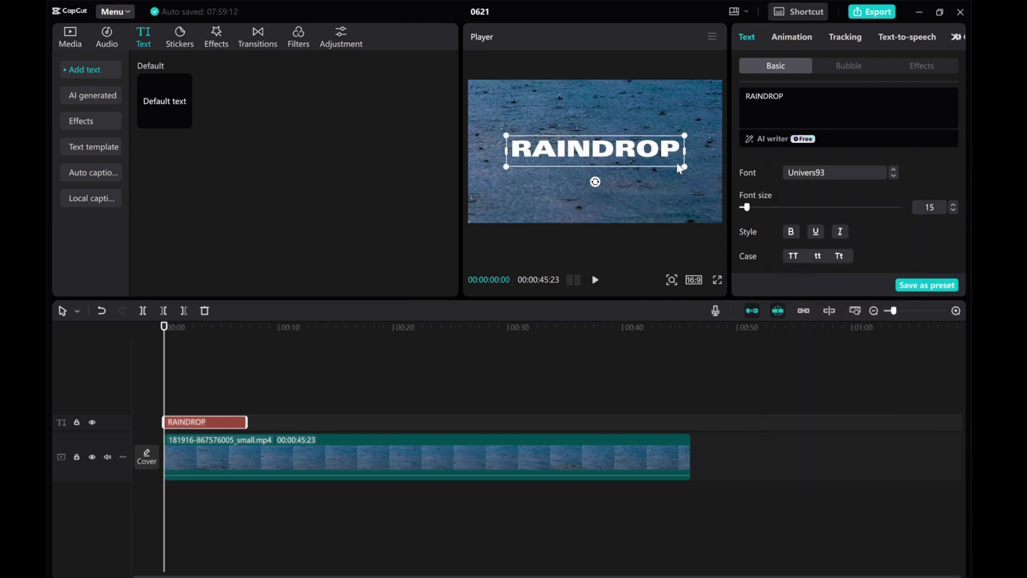
# - Cut the word down to RAIN, scale it across the frame width, and centre it
pyautogui.moveTo(678, 168); pyautogui.dragTo(711, 216)
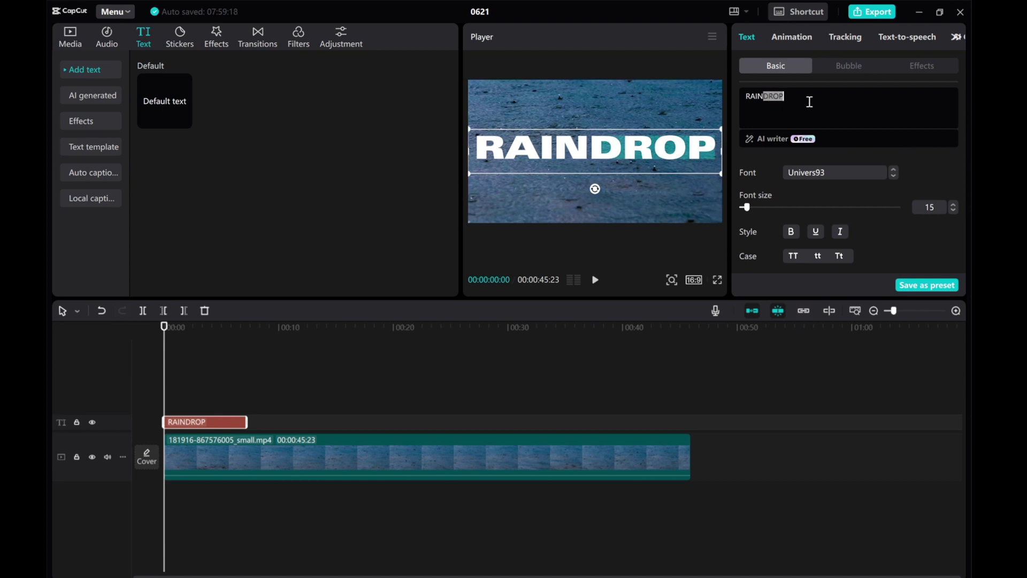
pyautogui.press('BackSpace')
pyautogui.moveTo(661, 178); pyautogui.dragTo(743, 239)
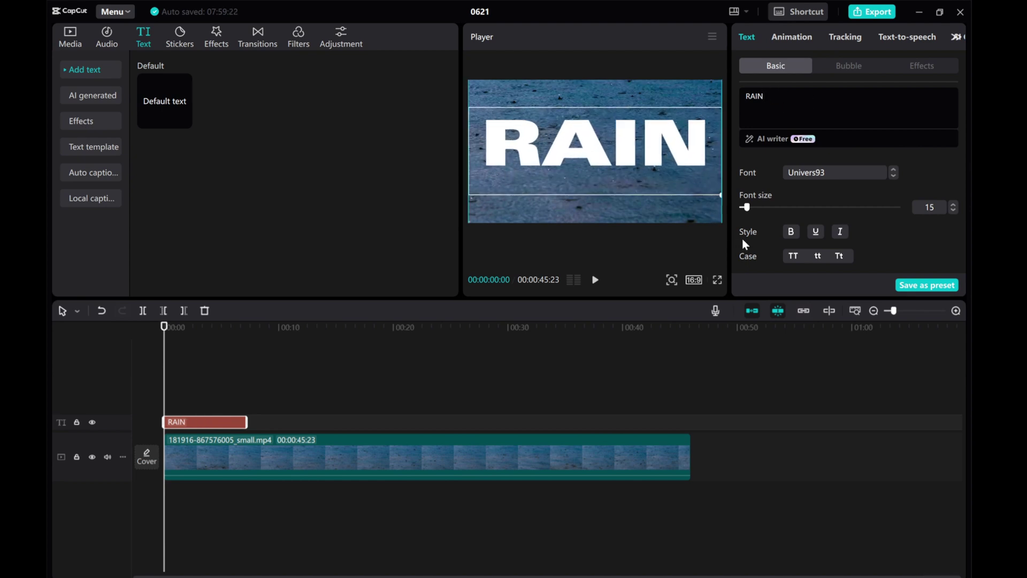
pyautogui.moveTo(600, 153); pyautogui.dragTo(600, 167)
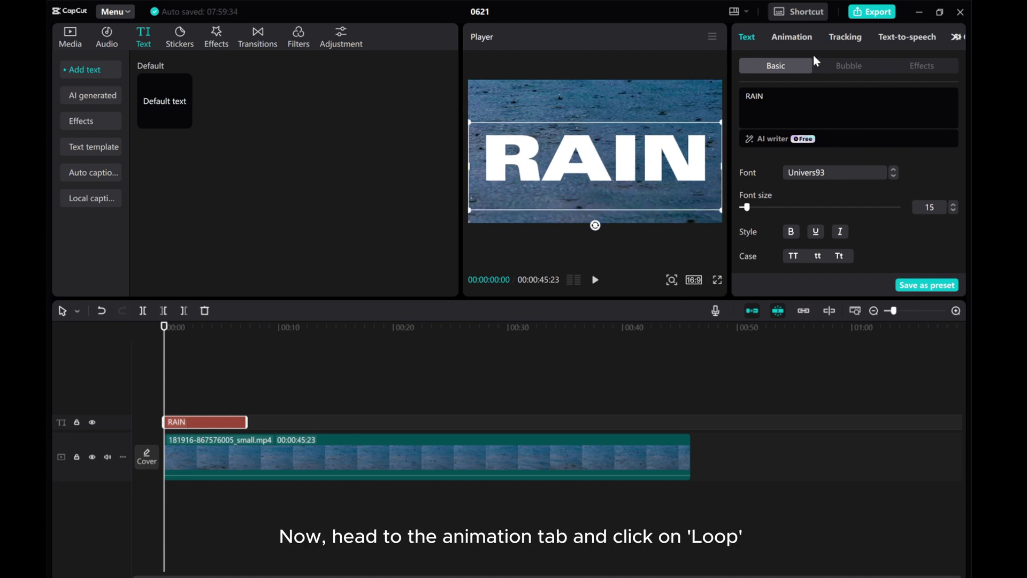
# - Apply the Wobble 3 loop animation to RAIN with a 3.1s speed
pyautogui.click(792, 37)
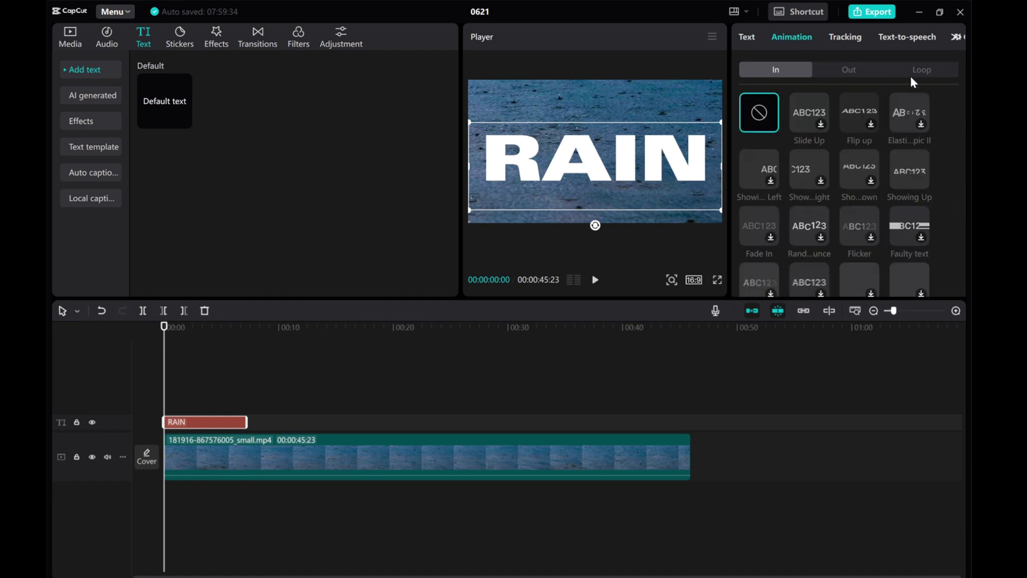
pyautogui.click(922, 69)
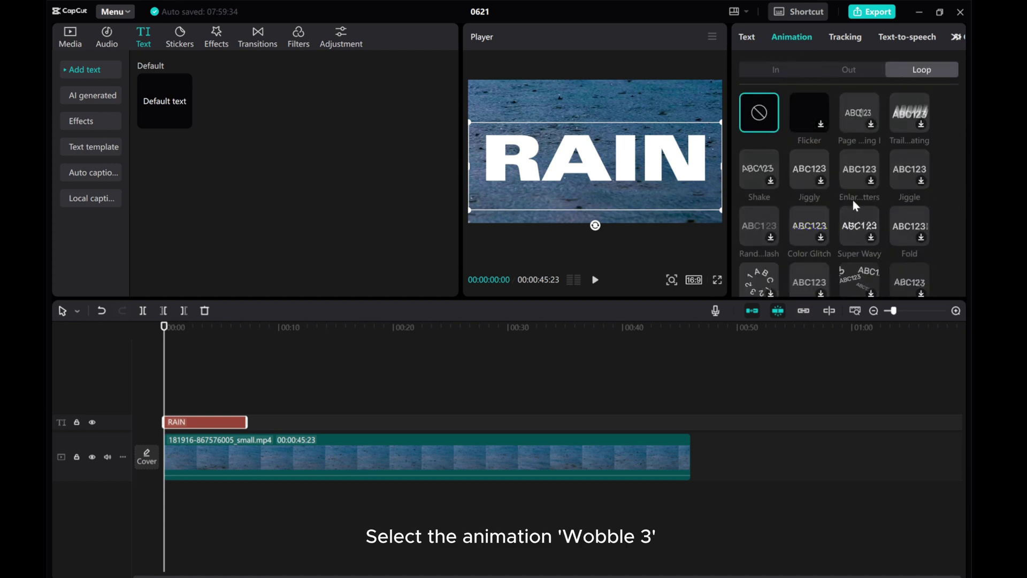
pyautogui.scroll(-3, 852, 198)
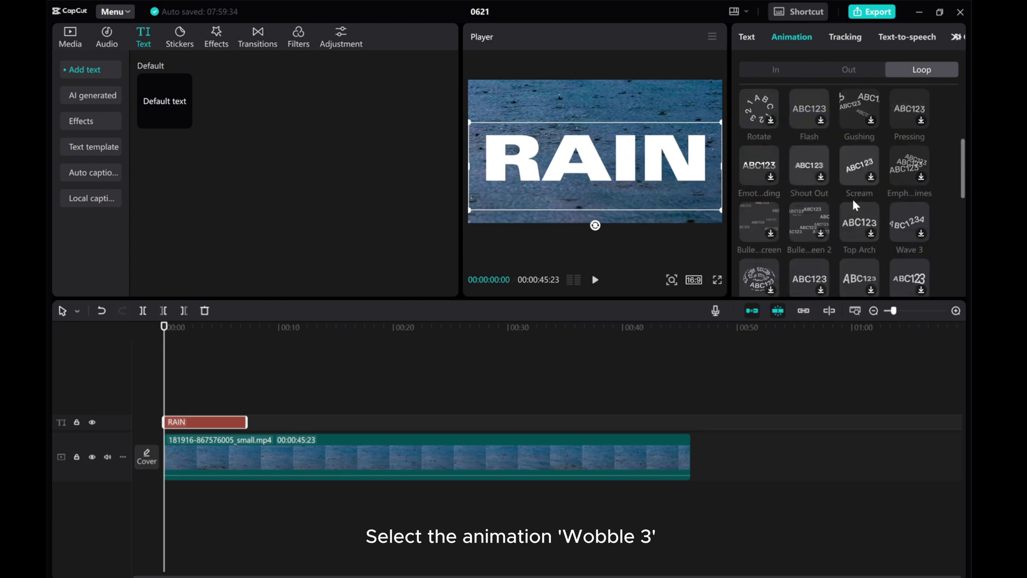
pyautogui.scroll(-1, 852, 198)
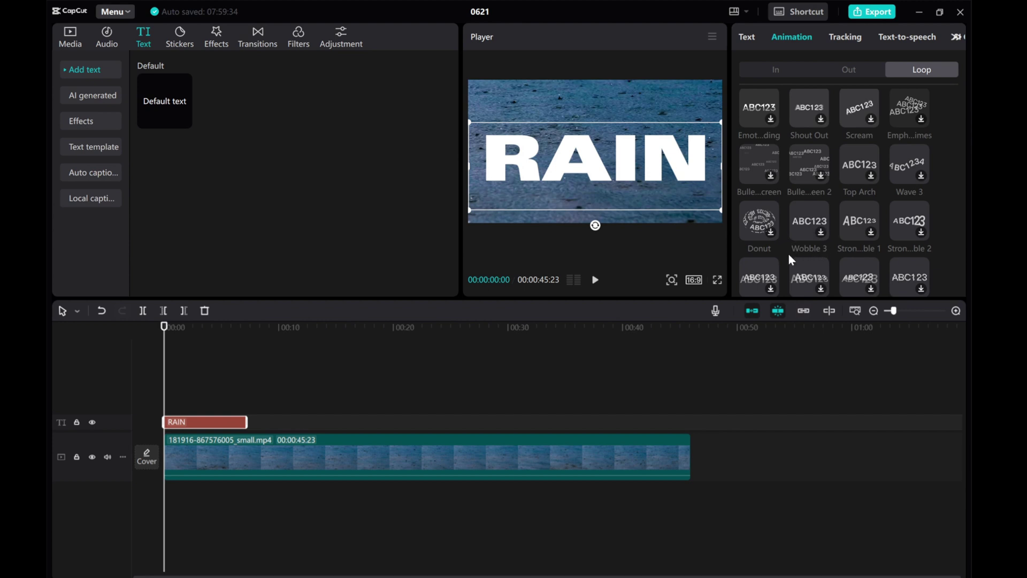
pyautogui.click(808, 220)
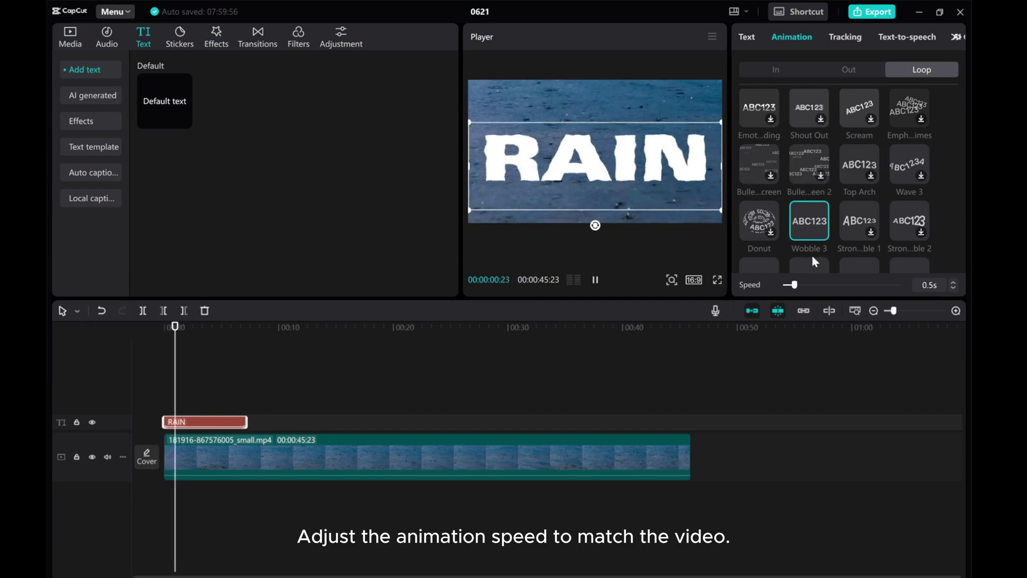
pyautogui.moveTo(793, 284); pyautogui.dragTo(898, 285)
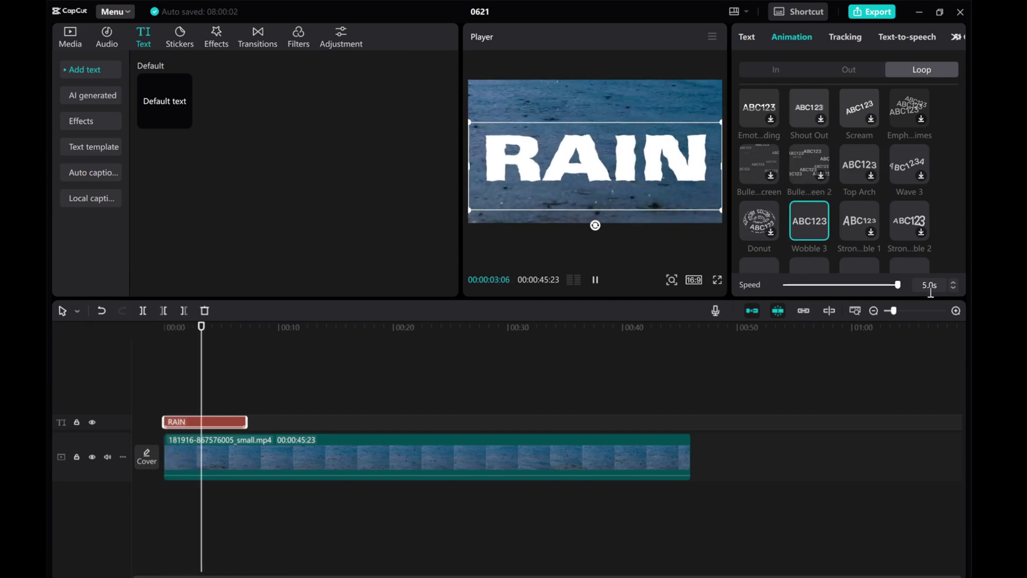
pyautogui.moveTo(897, 284); pyautogui.dragTo(856, 289)
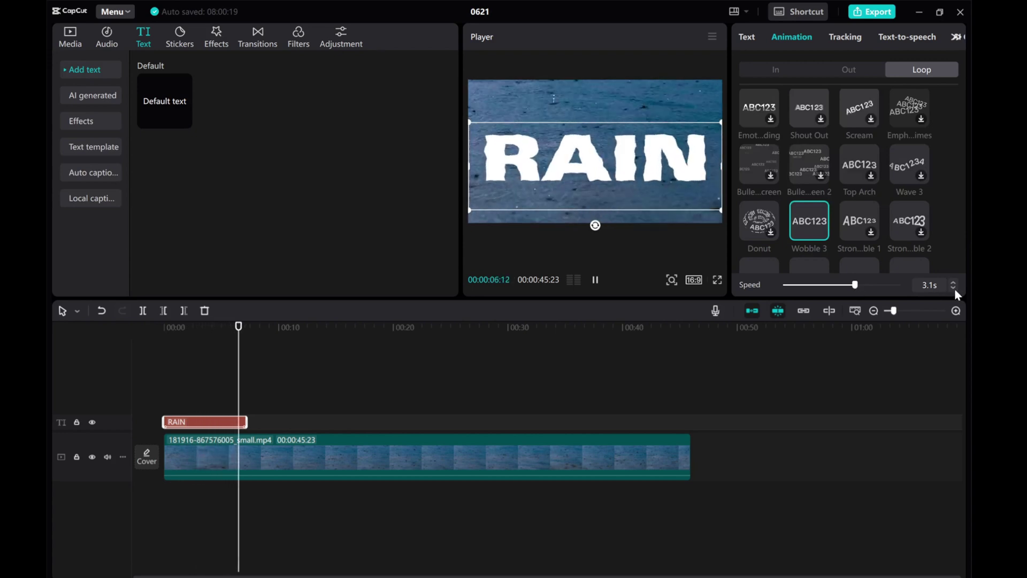
# - Preview the wobble from the start, then convert the RAIN clip into a compound clip
pyautogui.click(593, 286)
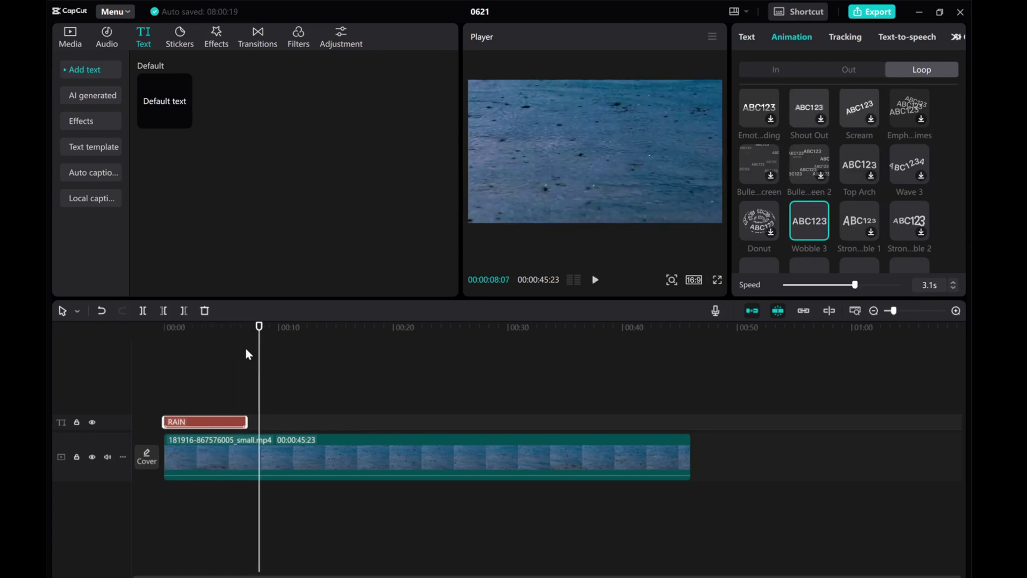
pyautogui.moveTo(255, 359); pyautogui.dragTo(49, 365)
pyautogui.click(597, 283)
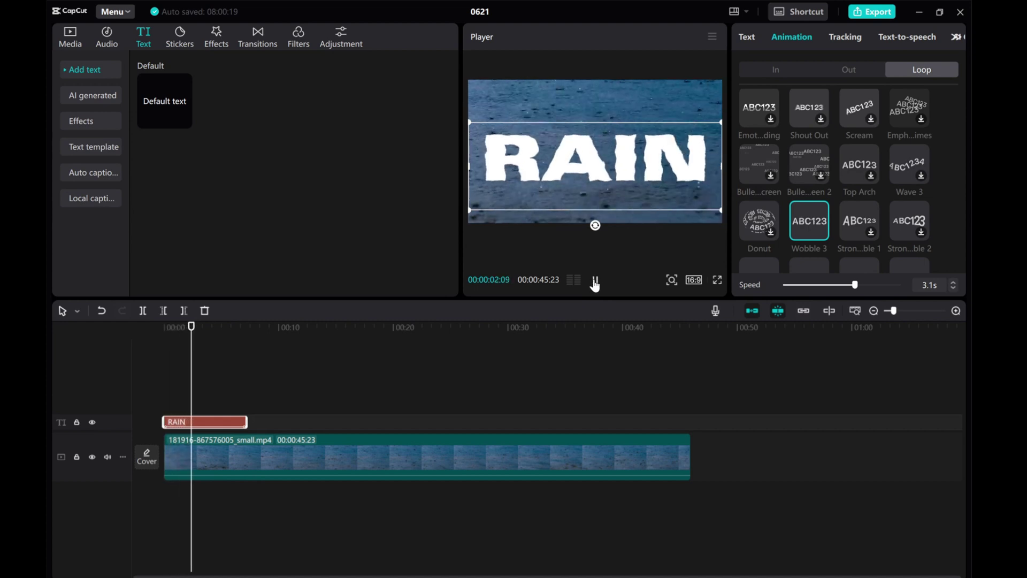
pyautogui.click(590, 282)
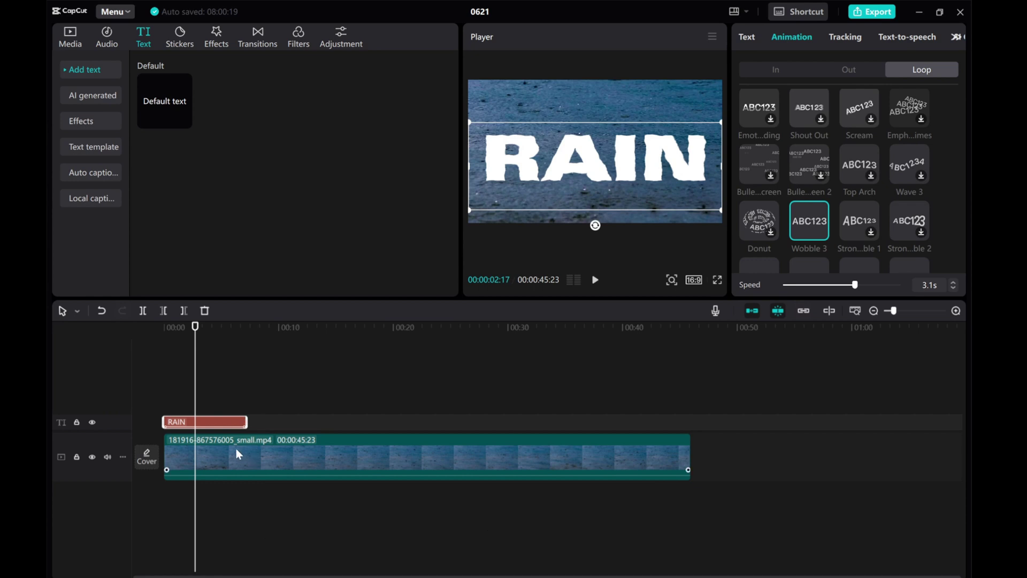
pyautogui.rightClick(235, 426)
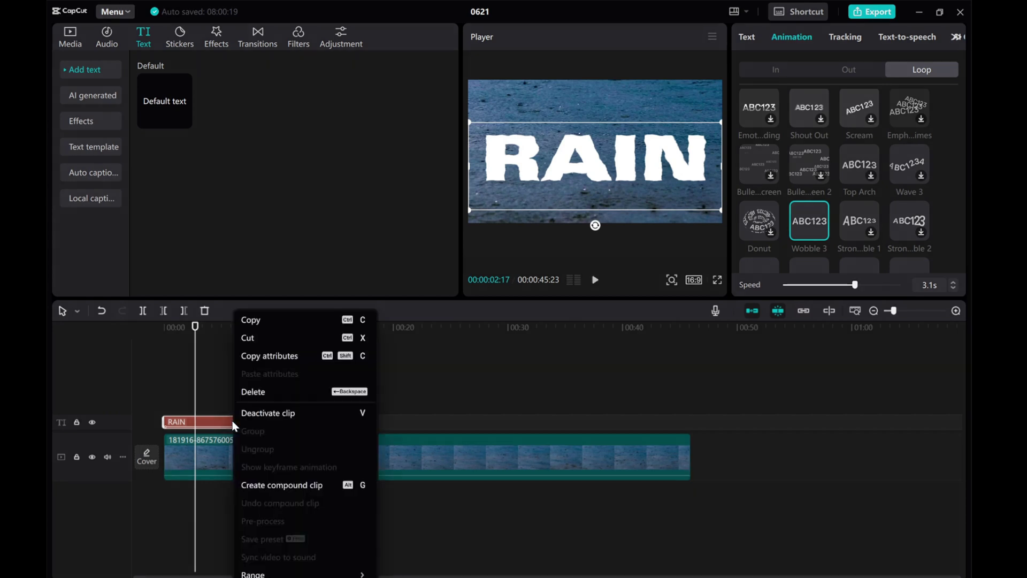
pyautogui.click(244, 483)
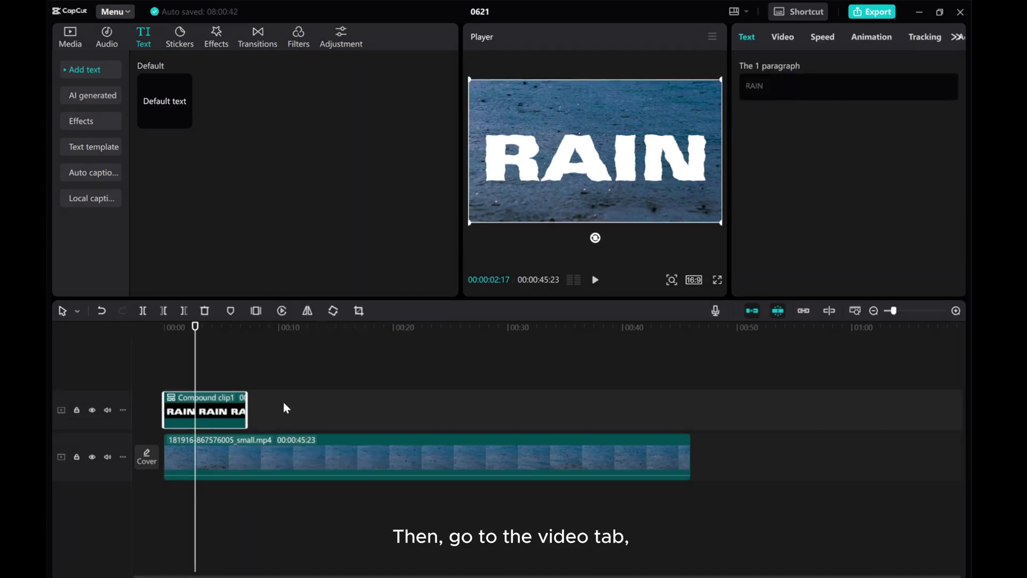
# - Set Compound clip1's blend mode to Soft light at 100% opacity
pyautogui.click(777, 41)
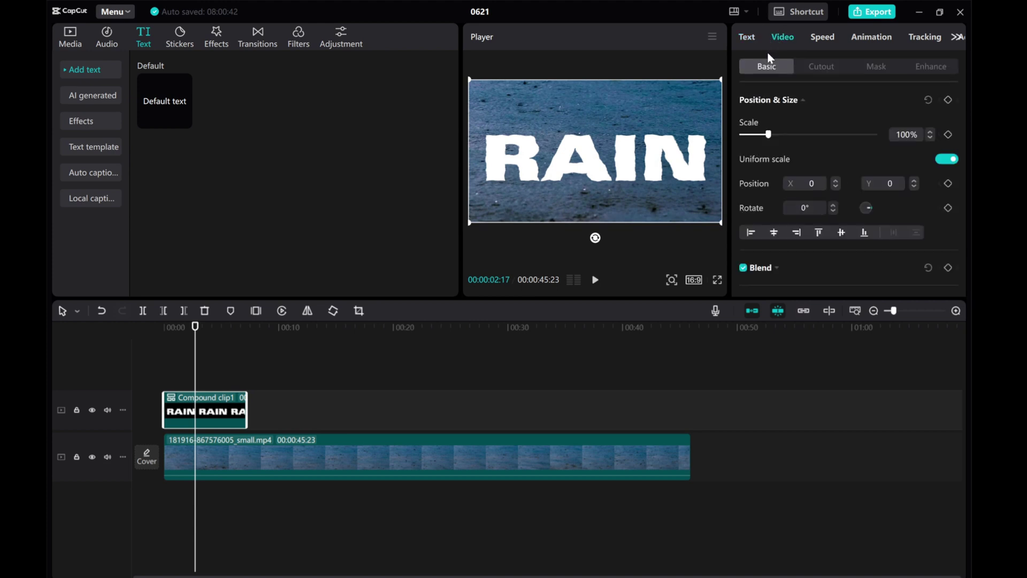
pyautogui.scroll(-2, 789, 185)
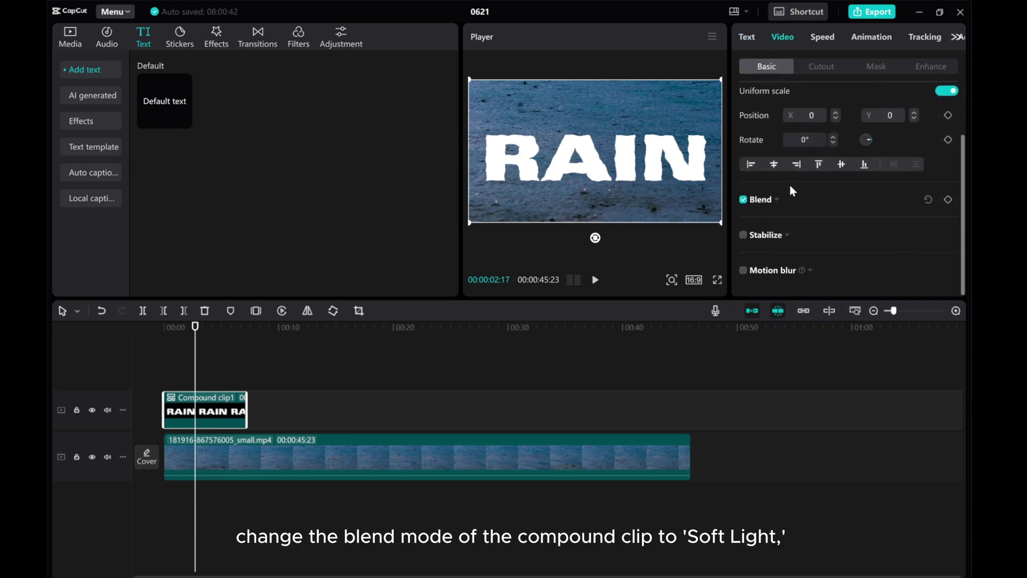
pyautogui.click(775, 201)
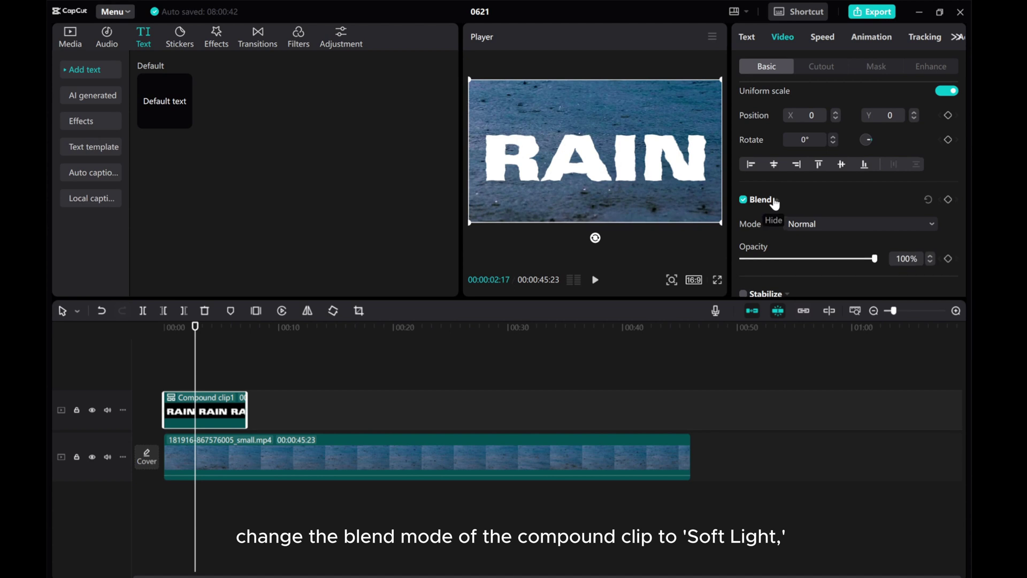
pyautogui.click(816, 228)
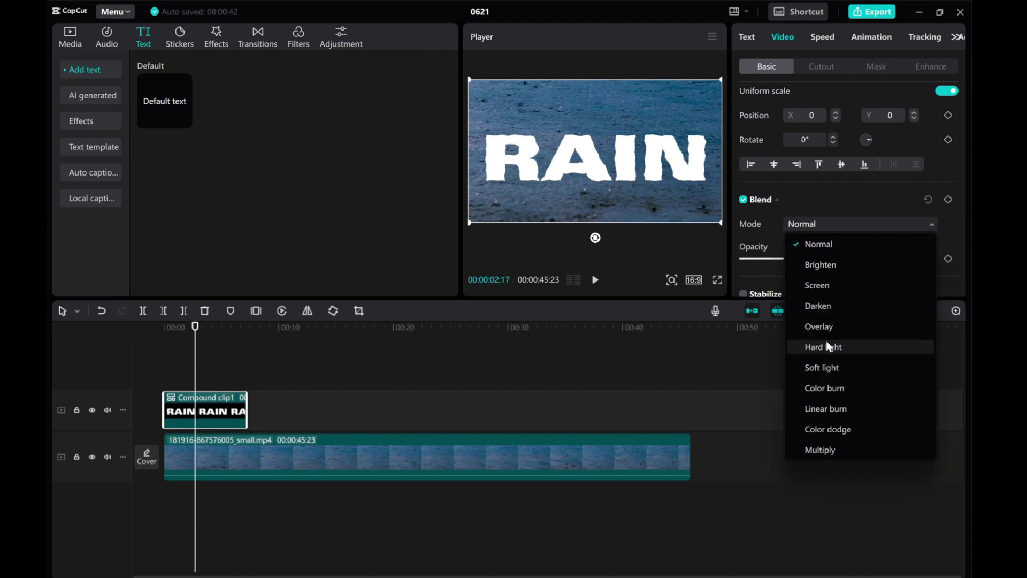
pyautogui.click(825, 368)
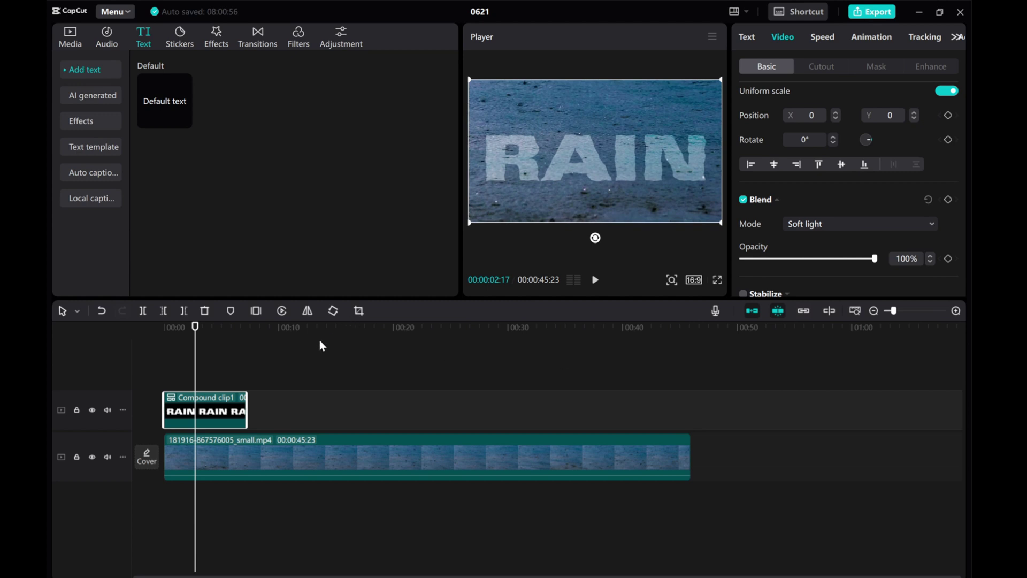
pyautogui.press('Home')
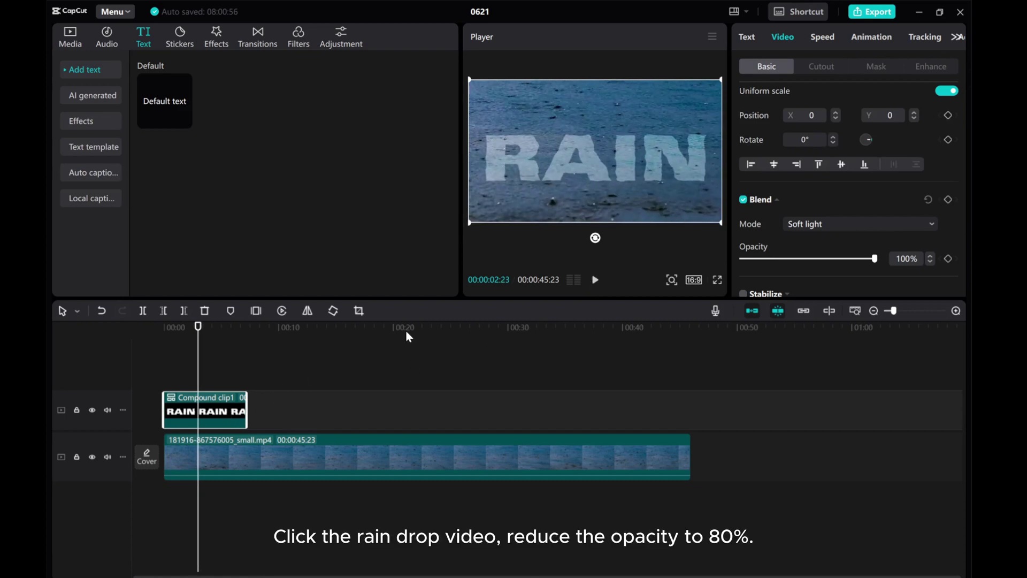
# - Preview the blended text, then lower the raindrop video's opacity to 80%
pyautogui.click(599, 283)
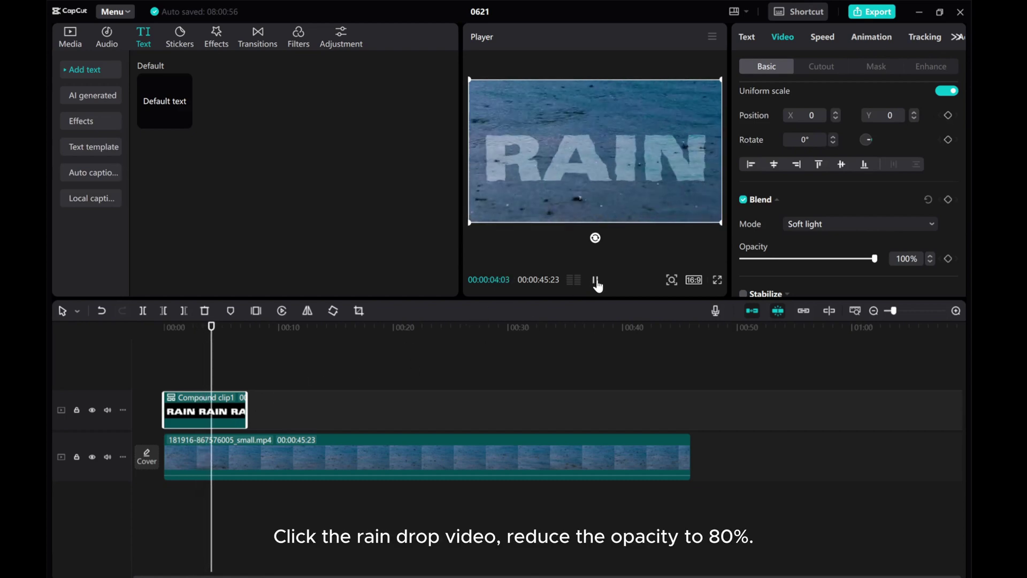
pyautogui.click(596, 281)
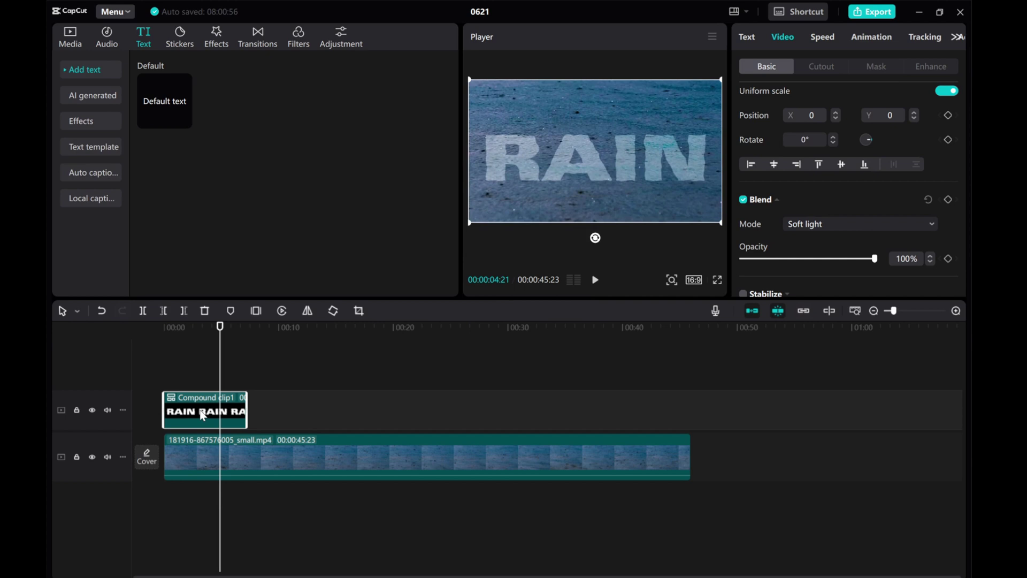
pyautogui.click(272, 451)
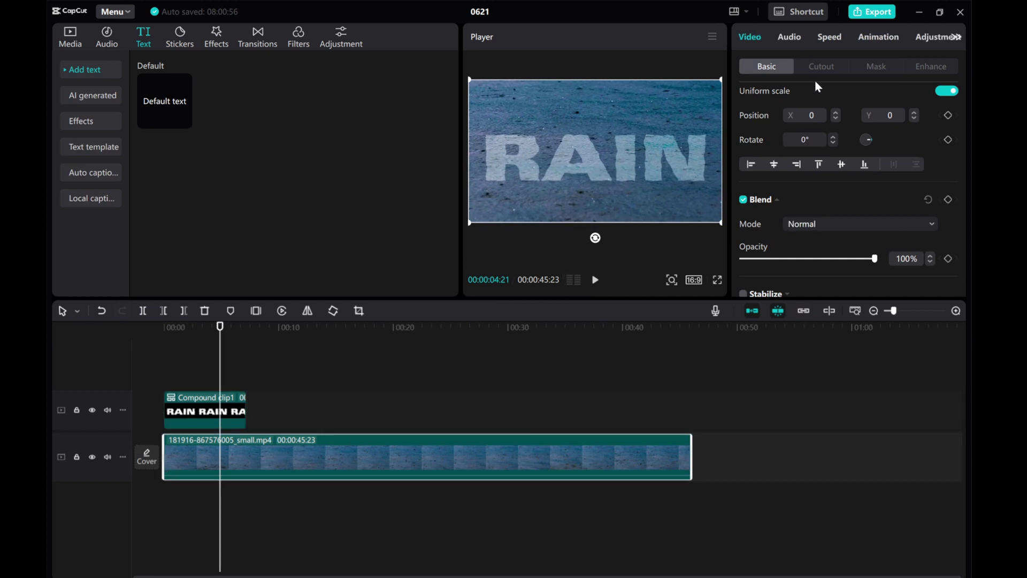
pyautogui.scroll(-2, 820, 168)
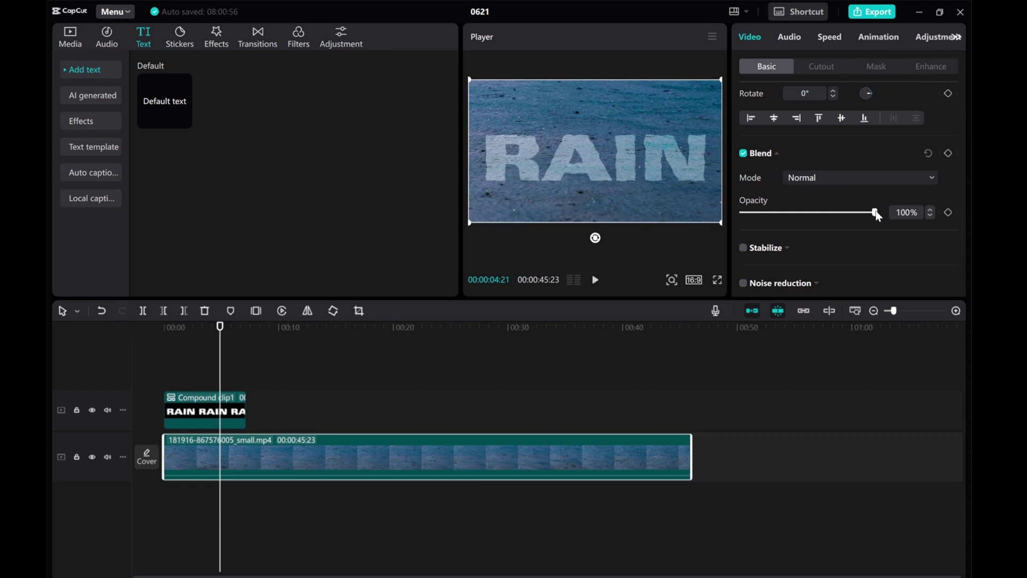
pyautogui.moveTo(875, 213); pyautogui.dragTo(852, 213)
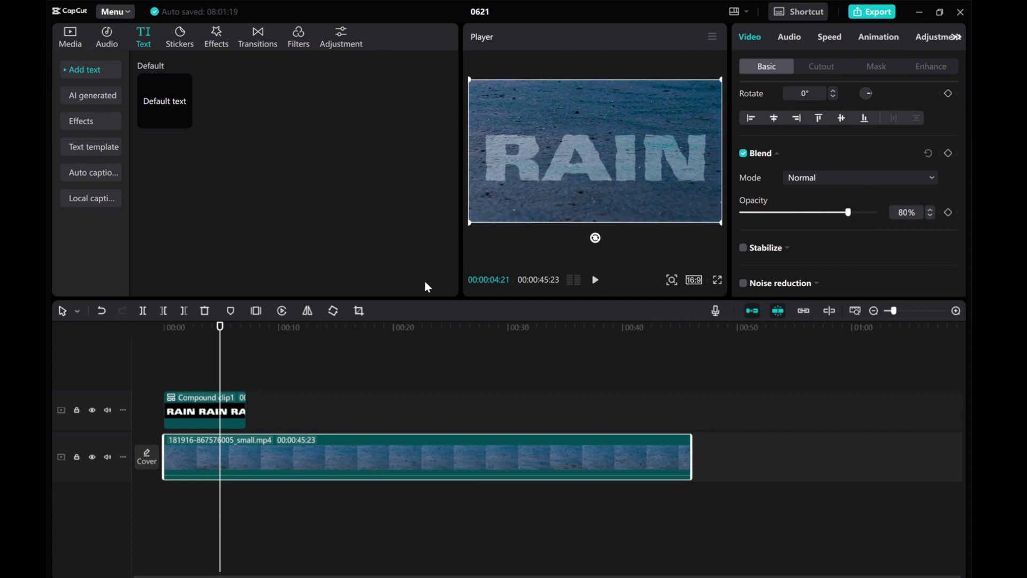
# - Replay from the start and trim the water video to end at 00:00:07:04
pyautogui.press('Home')
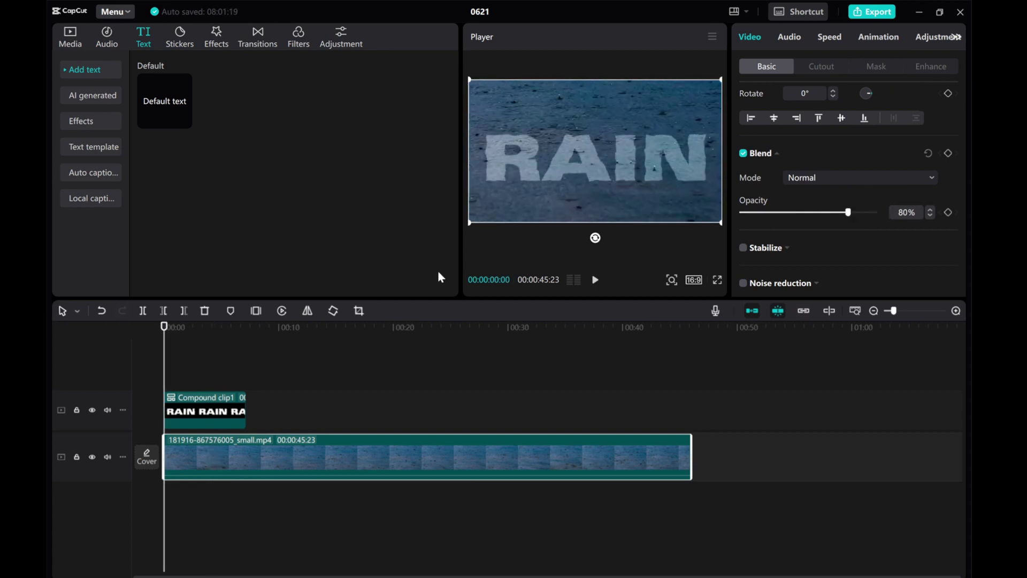
pyautogui.click(595, 282)
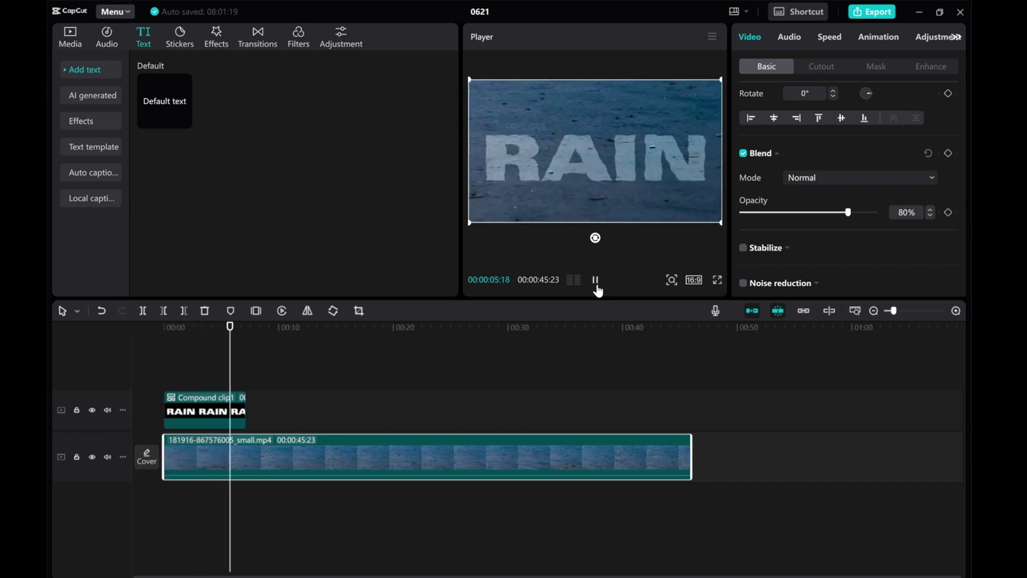
pyautogui.click(596, 285)
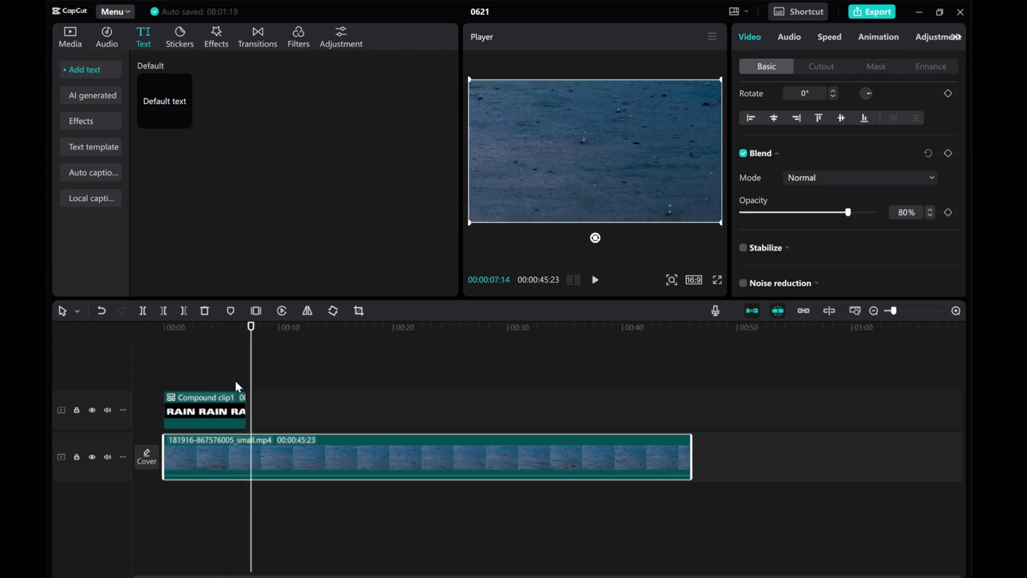
pyautogui.click(246, 378)
pyautogui.moveTo(238, 443)
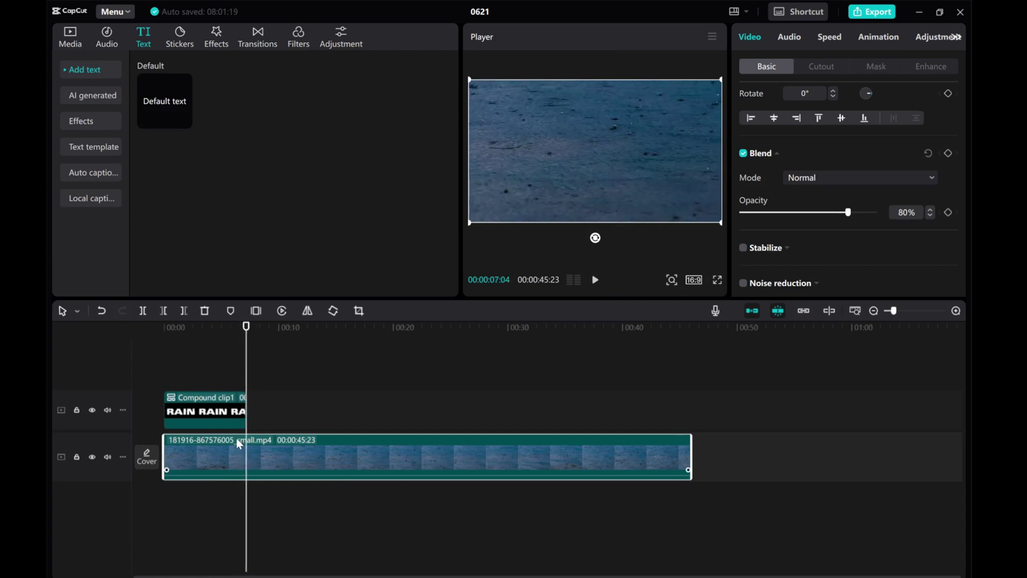
pyautogui.click(184, 311)
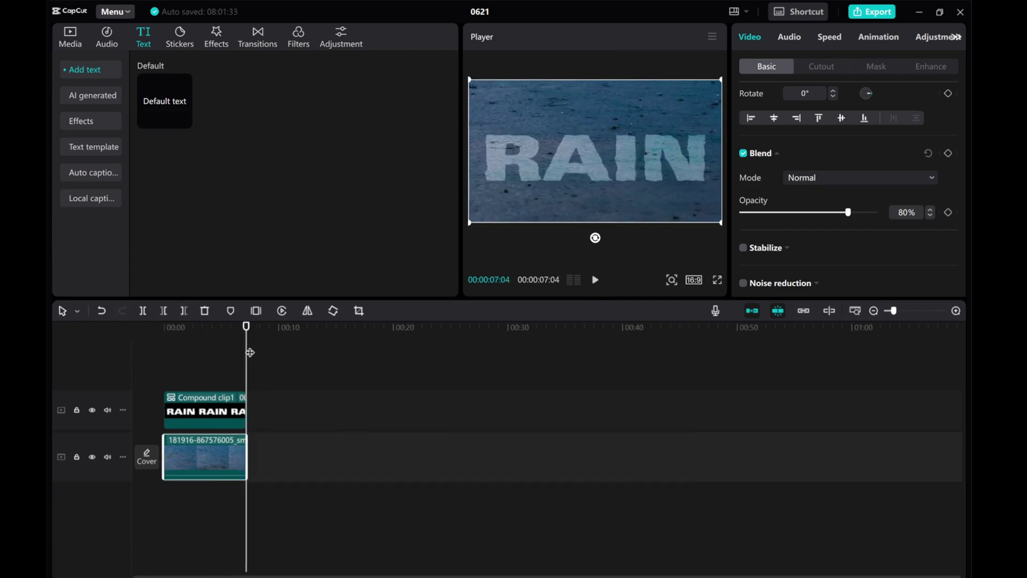